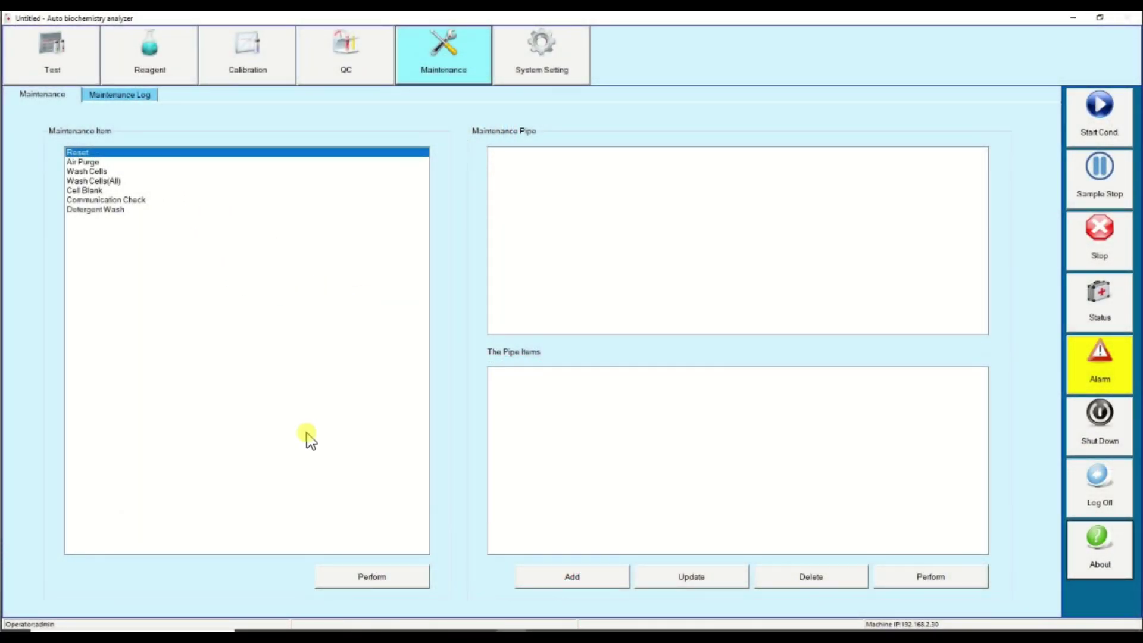
Examine the execution dialog of the Wash Cells maintenance item, including its End Cup setting and Stop command, and close it.
click(101, 162)
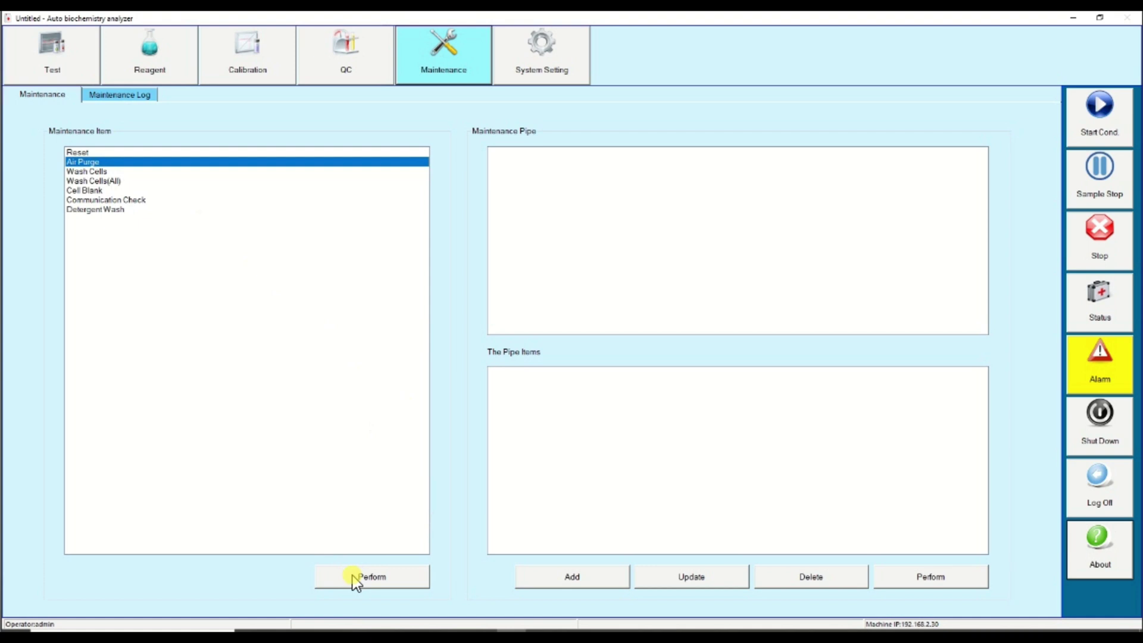
click(99, 171)
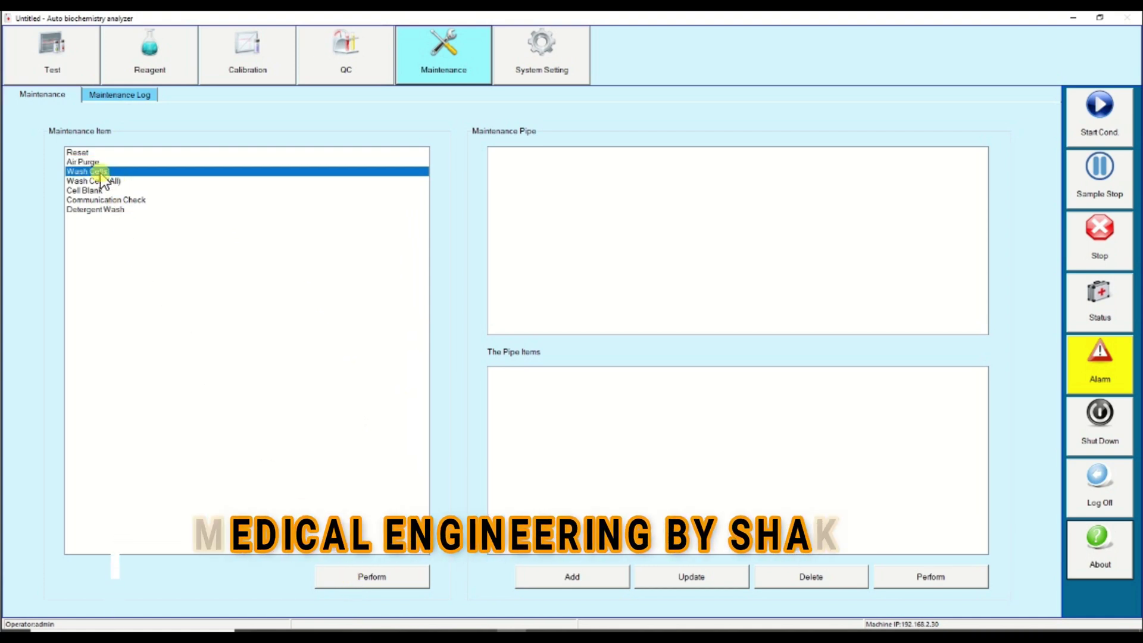
click(361, 585)
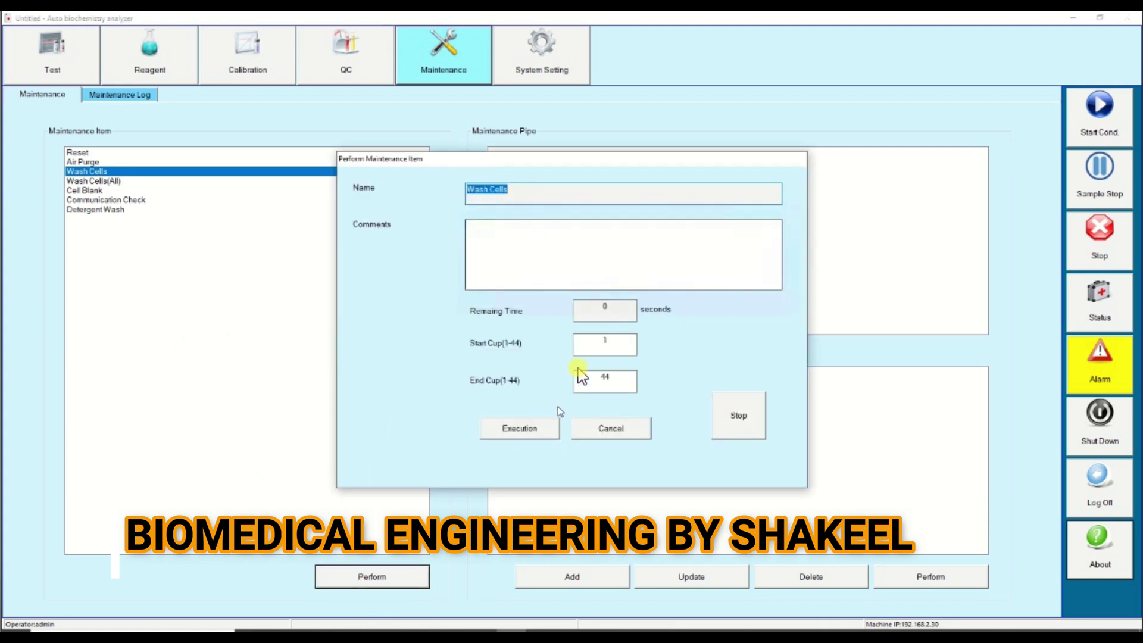
click(604, 378)
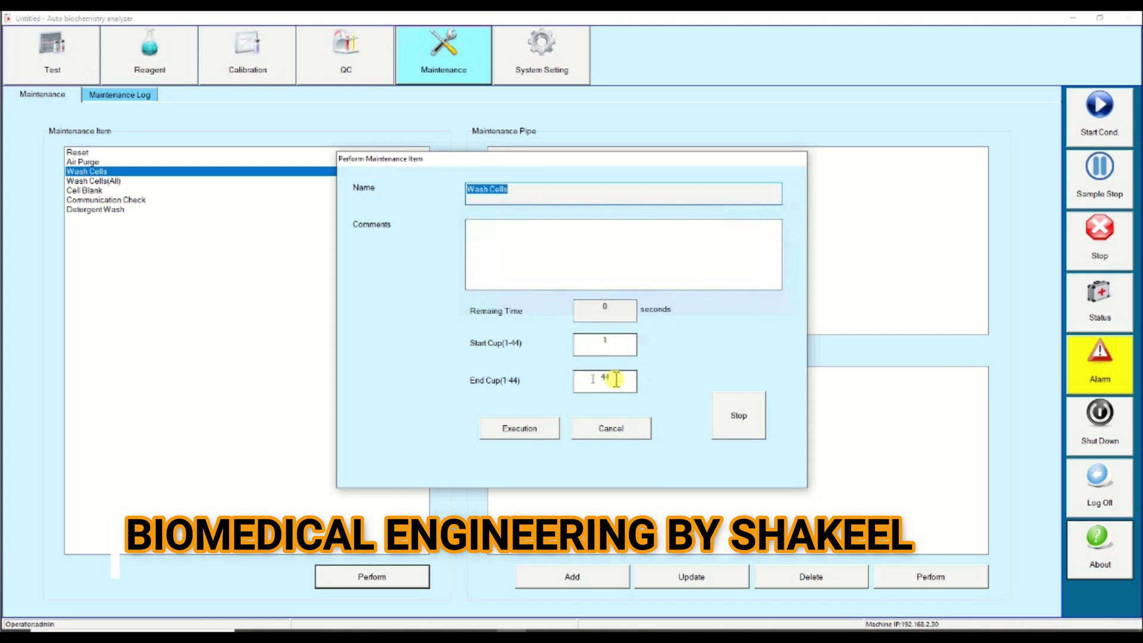
click(523, 431)
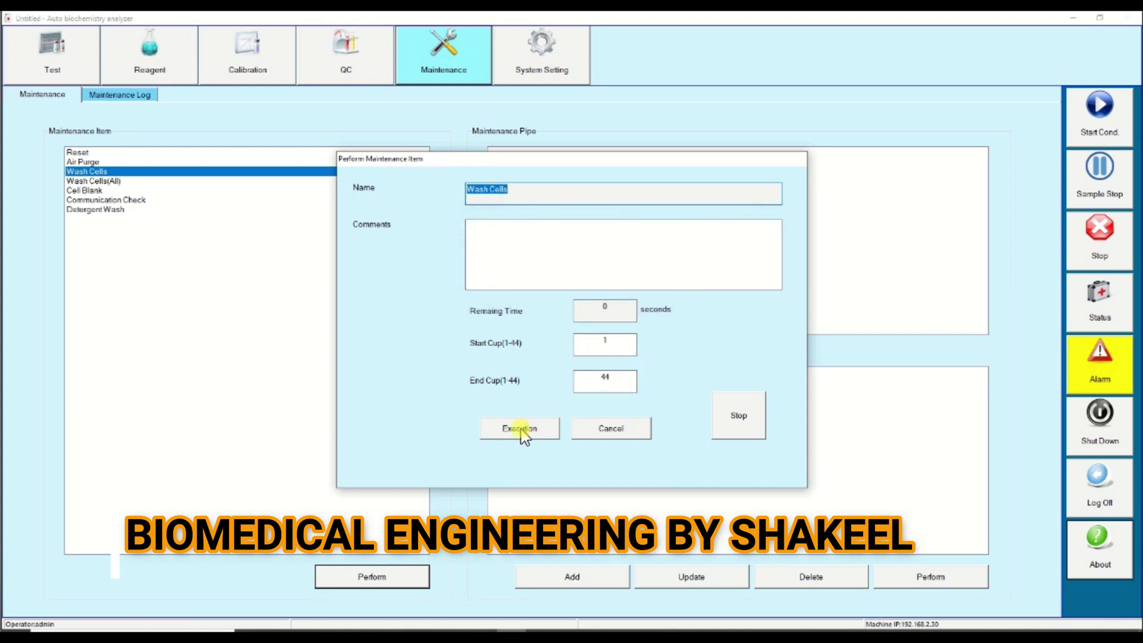
click(738, 416)
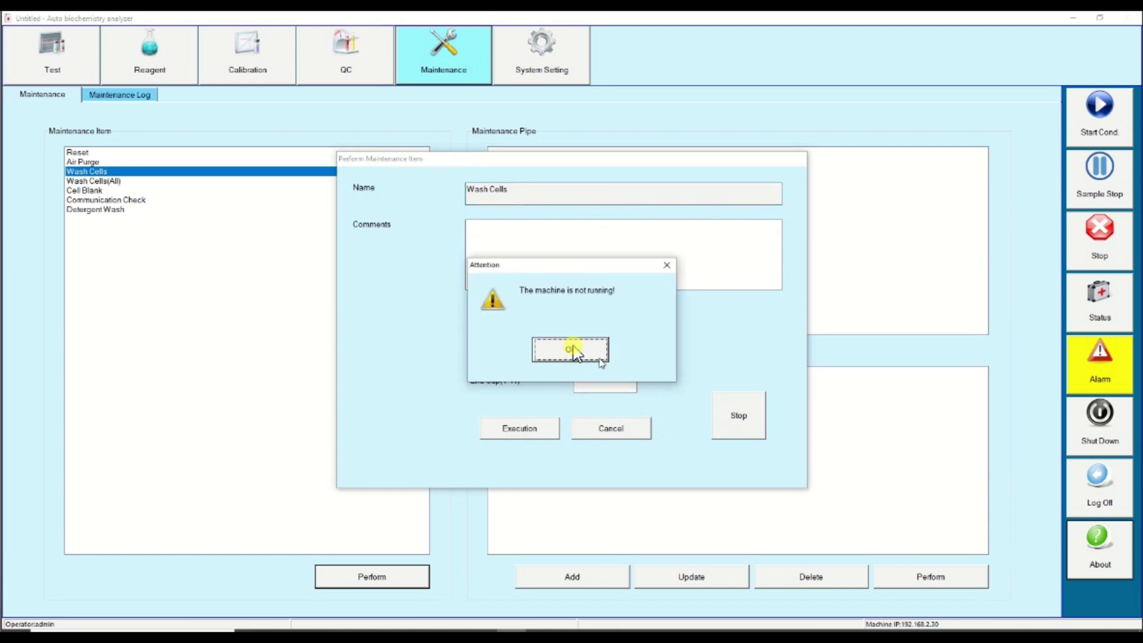
click(571, 350)
click(610, 434)
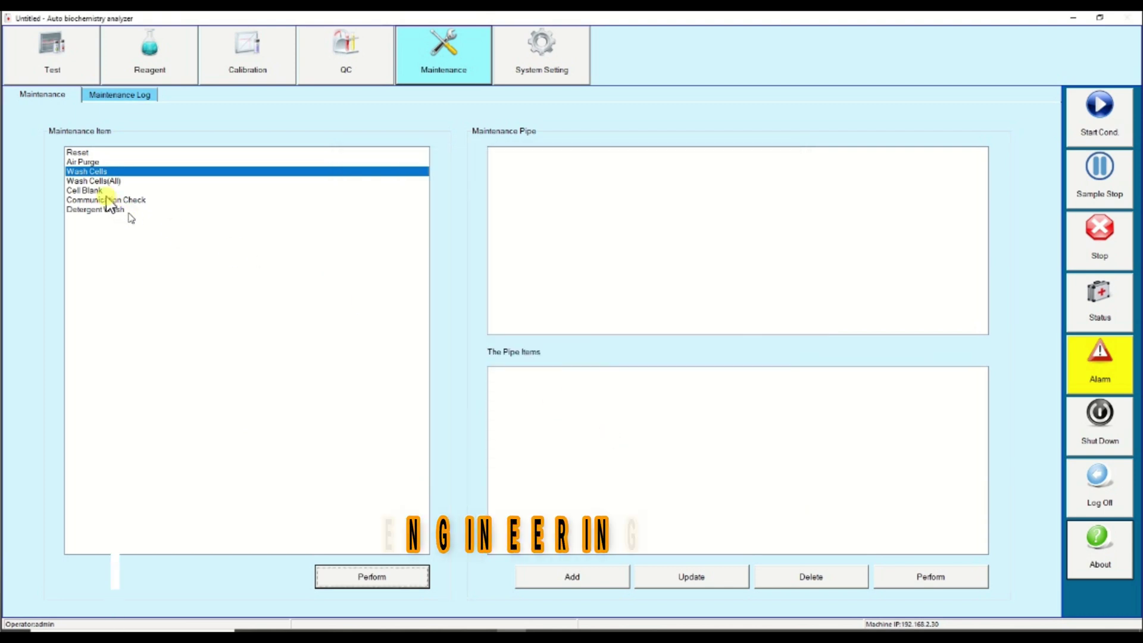
View the execution dialogs of the Wash Cells(All) and Cell Blank maintenance items, closing each without running it.
click(99, 182)
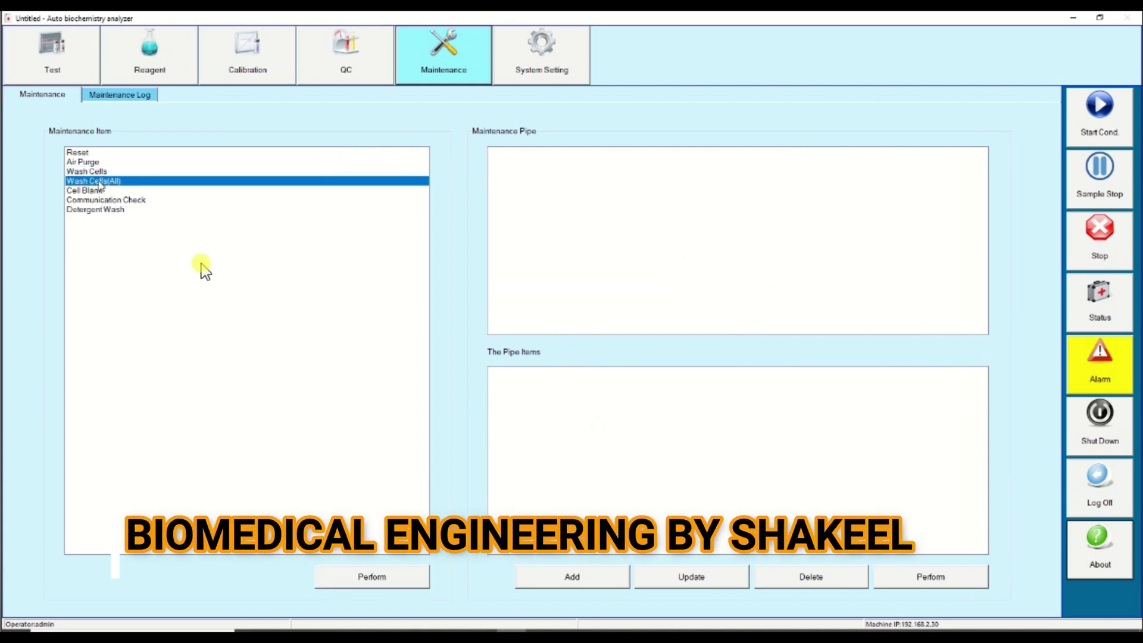
click(344, 579)
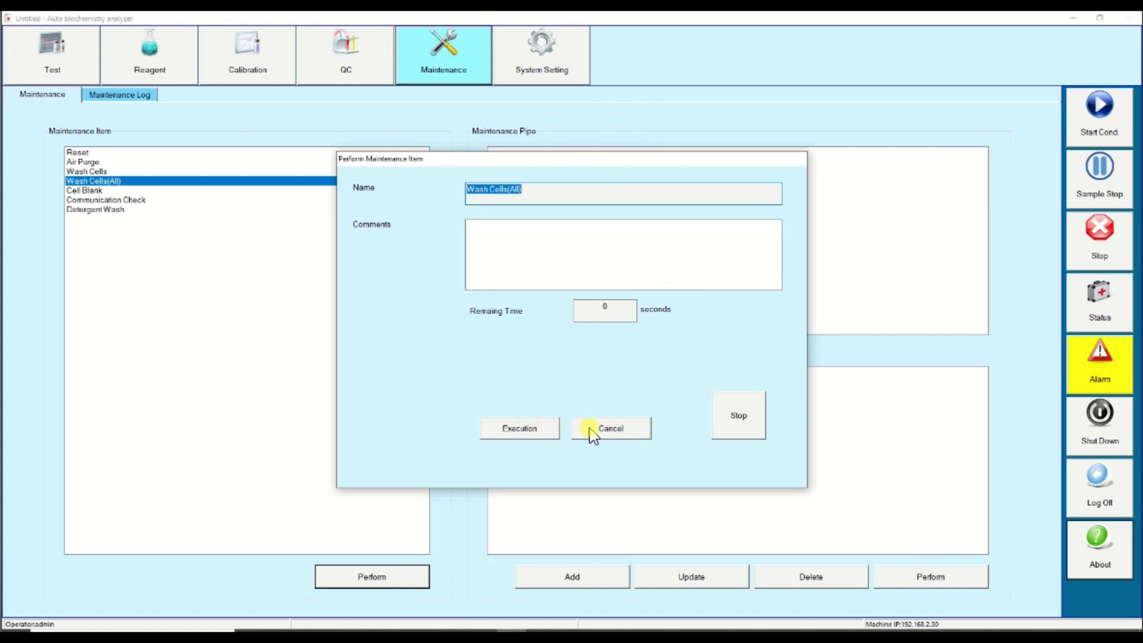
click(607, 428)
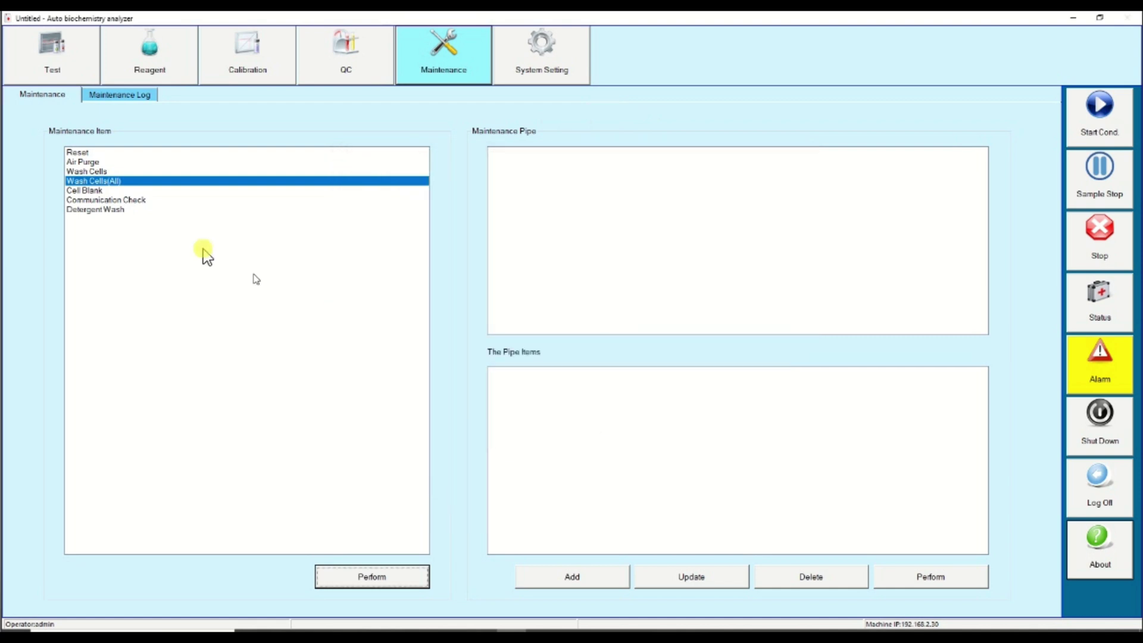
click(112, 191)
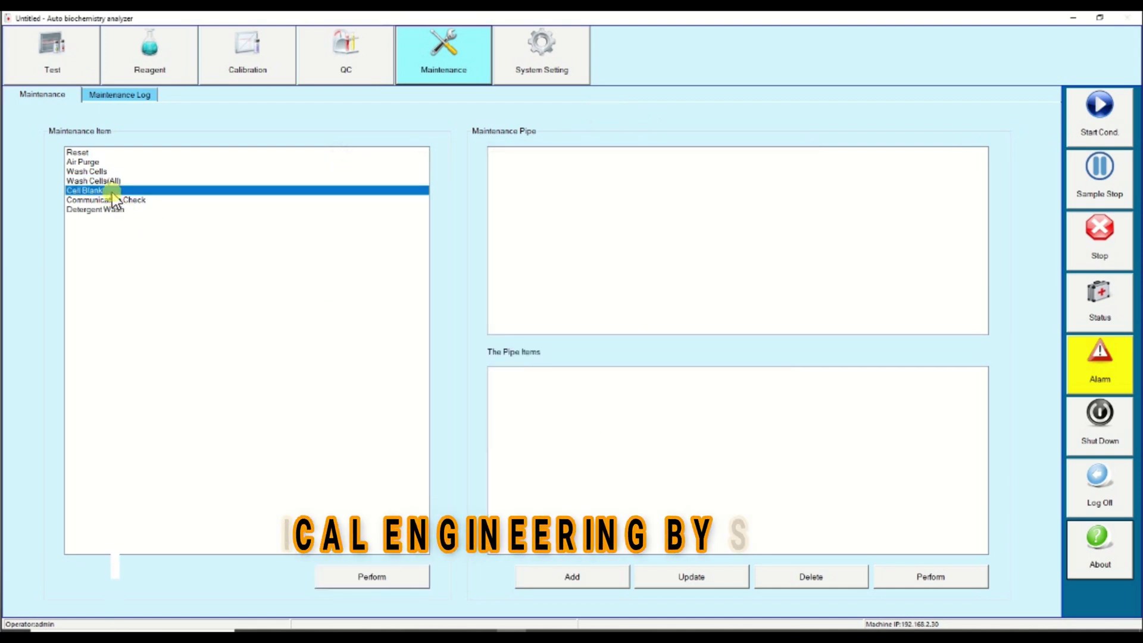
click(348, 578)
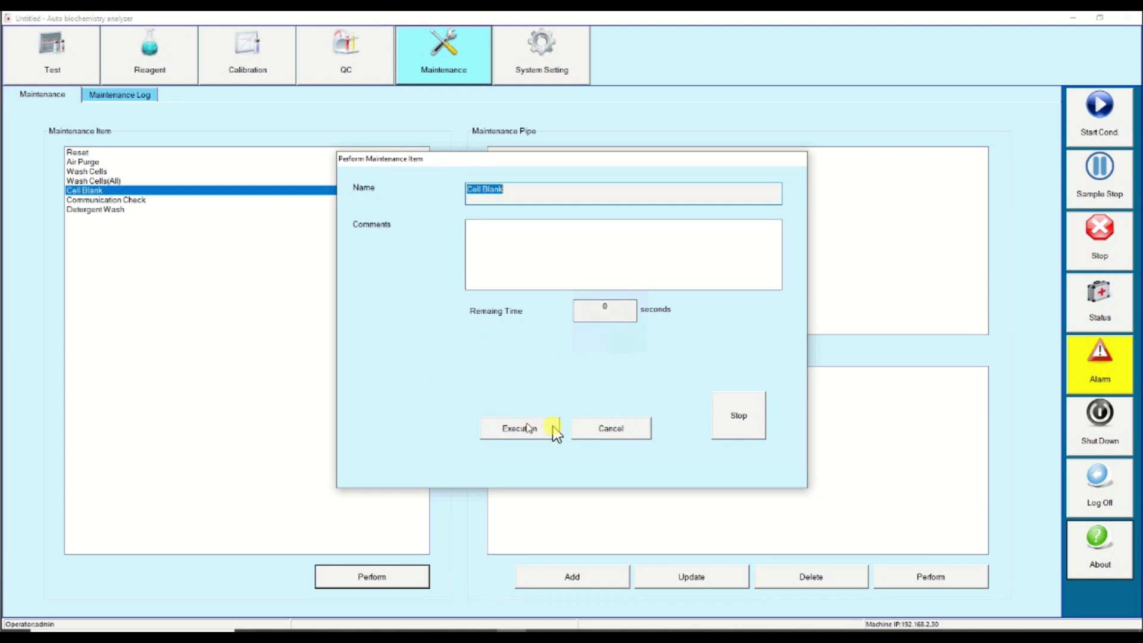
click(594, 432)
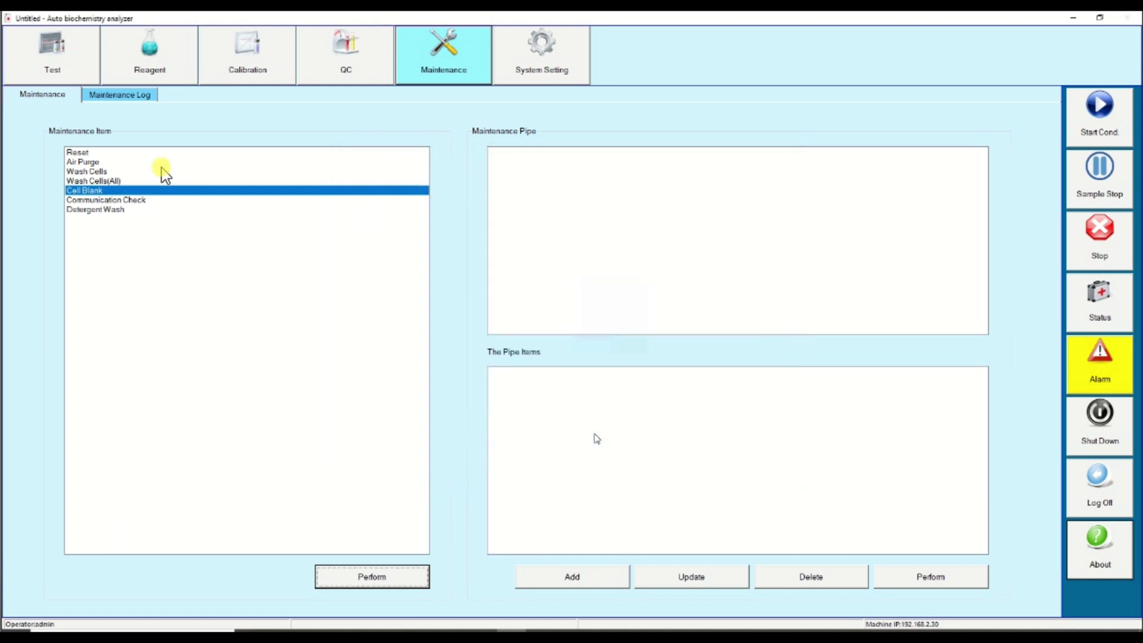
View the Maintenance Log and the execution dialog of the Detergent Wash item, closing it without running the wash.
click(133, 97)
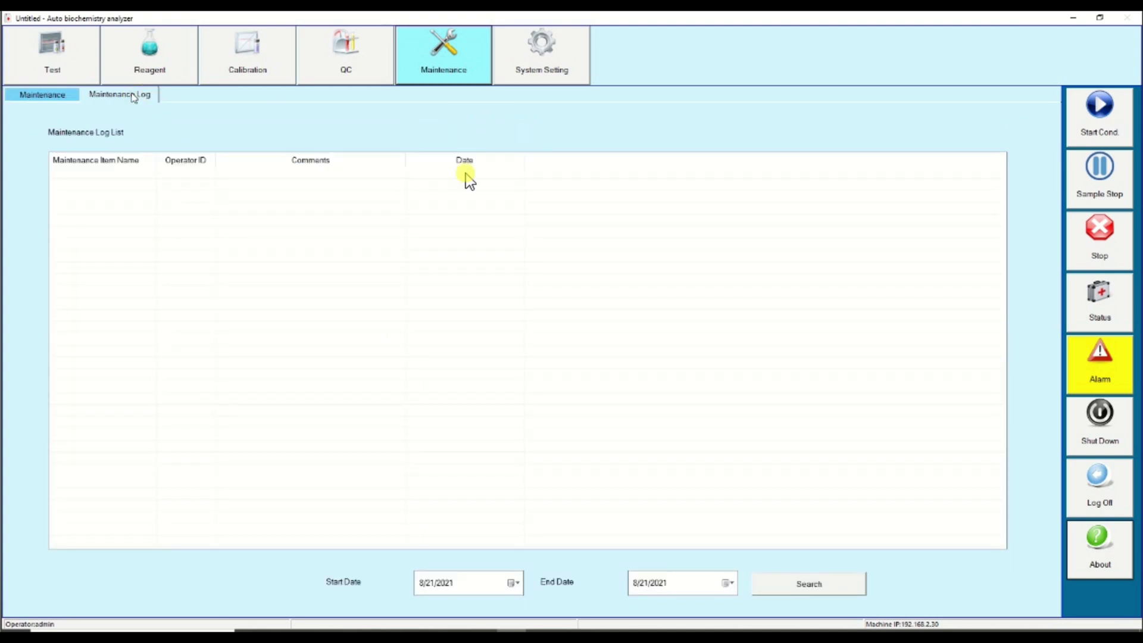
click(42, 94)
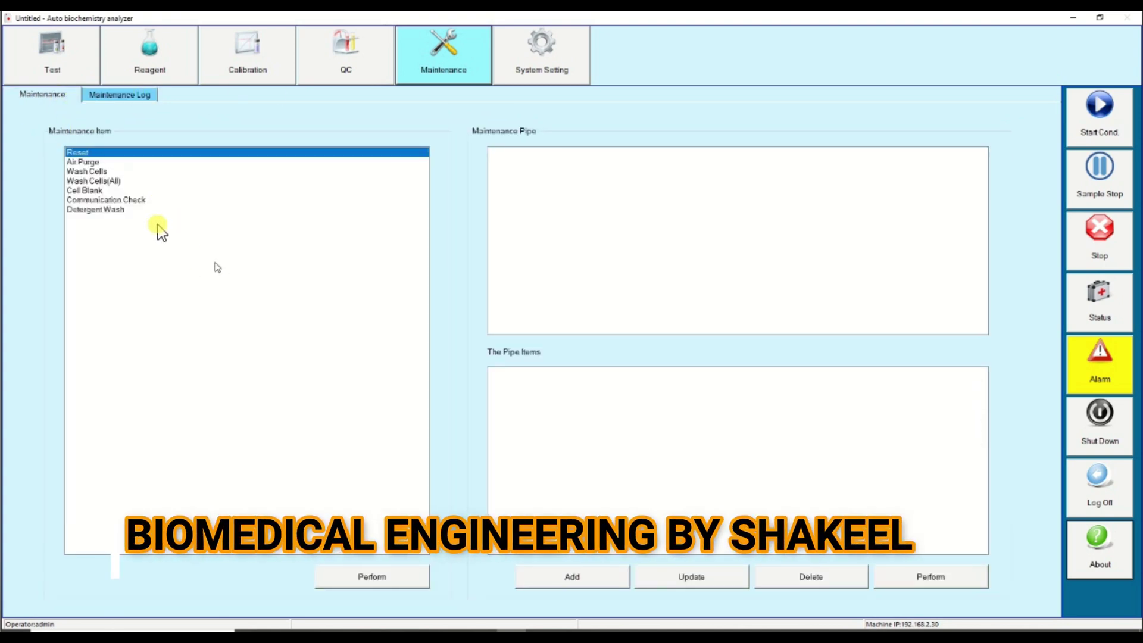
click(130, 202)
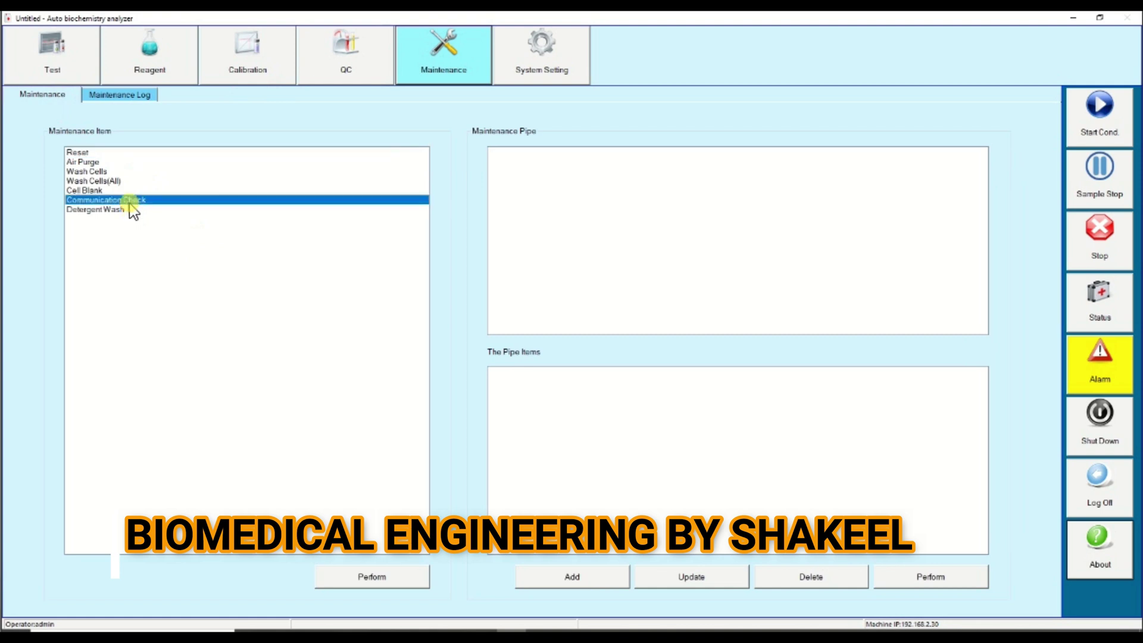
click(106, 210)
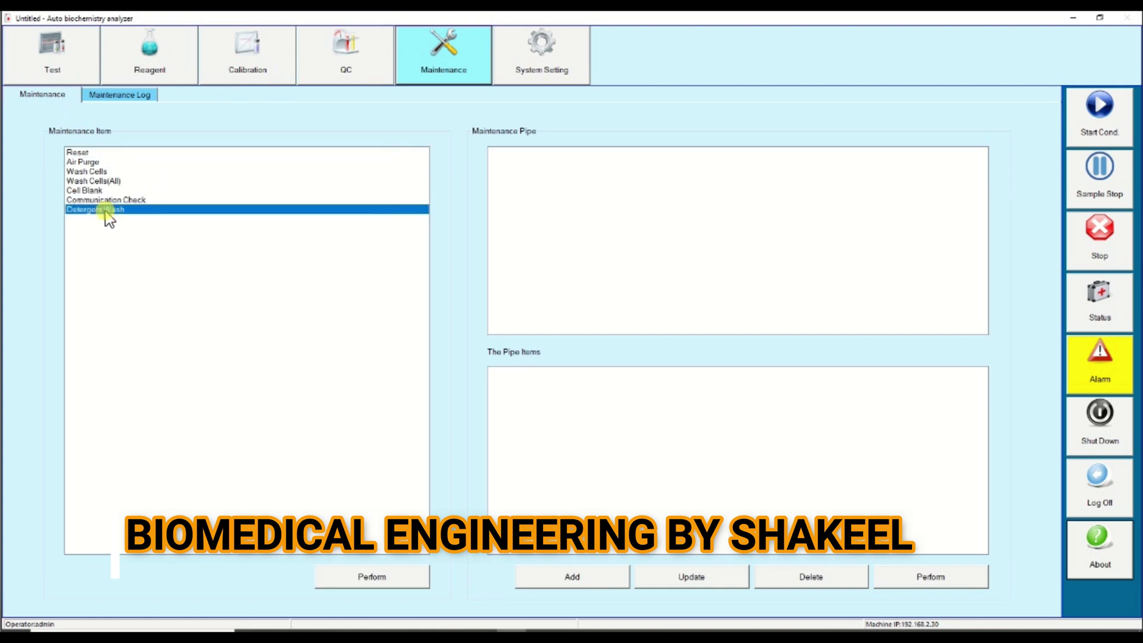
click(390, 577)
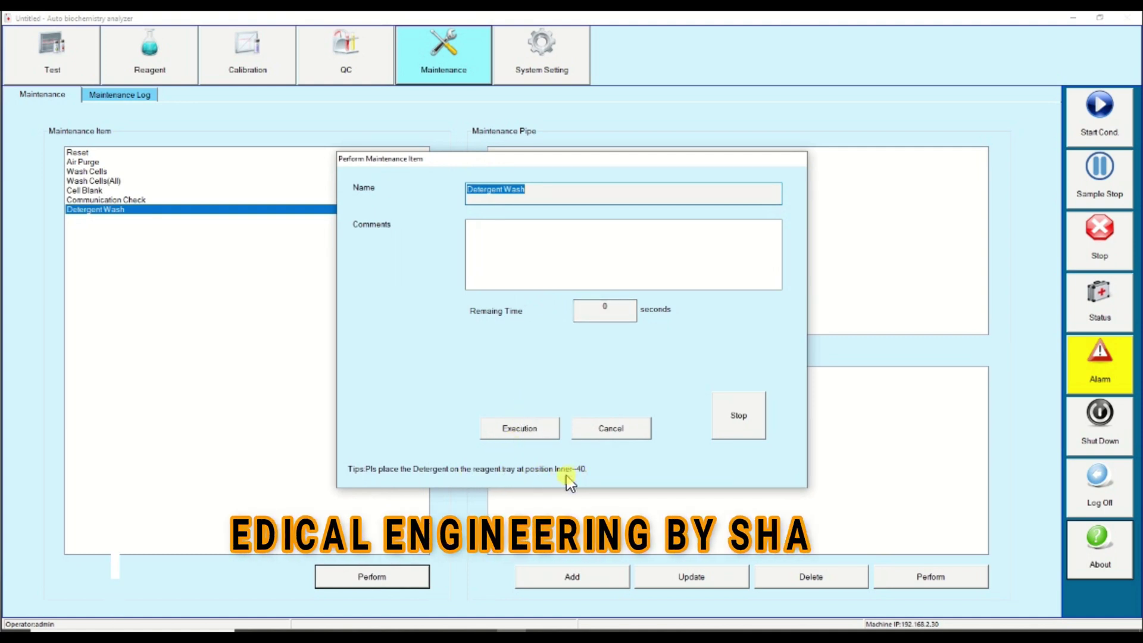
click(619, 432)
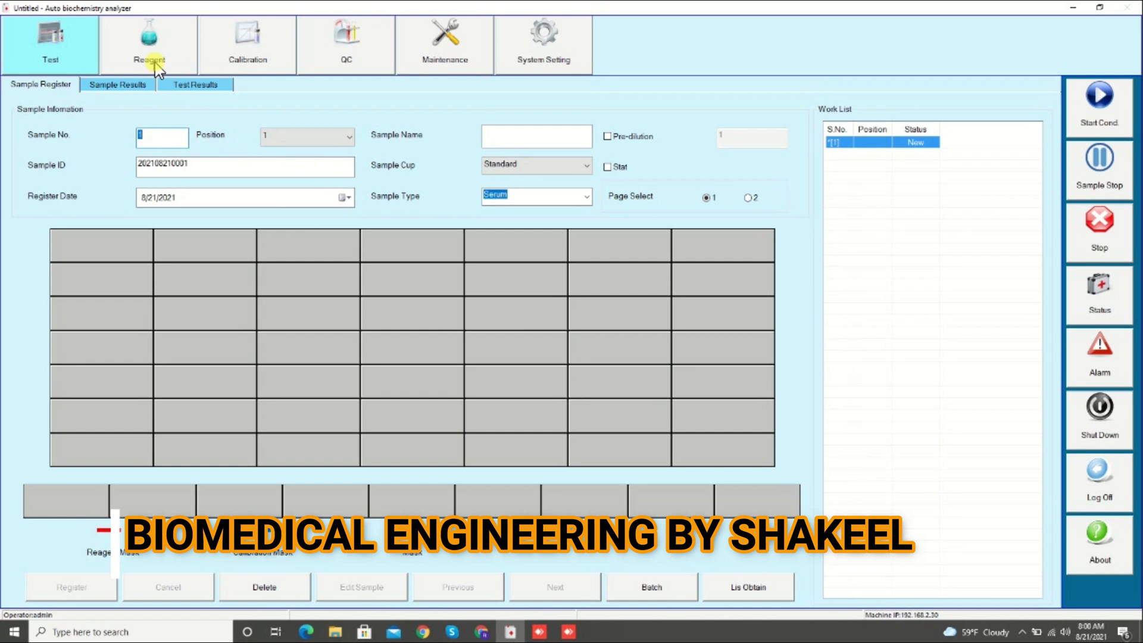
Add a new reagent test with the test name TG and the full name TRIGLYCERIDE.
click(153, 62)
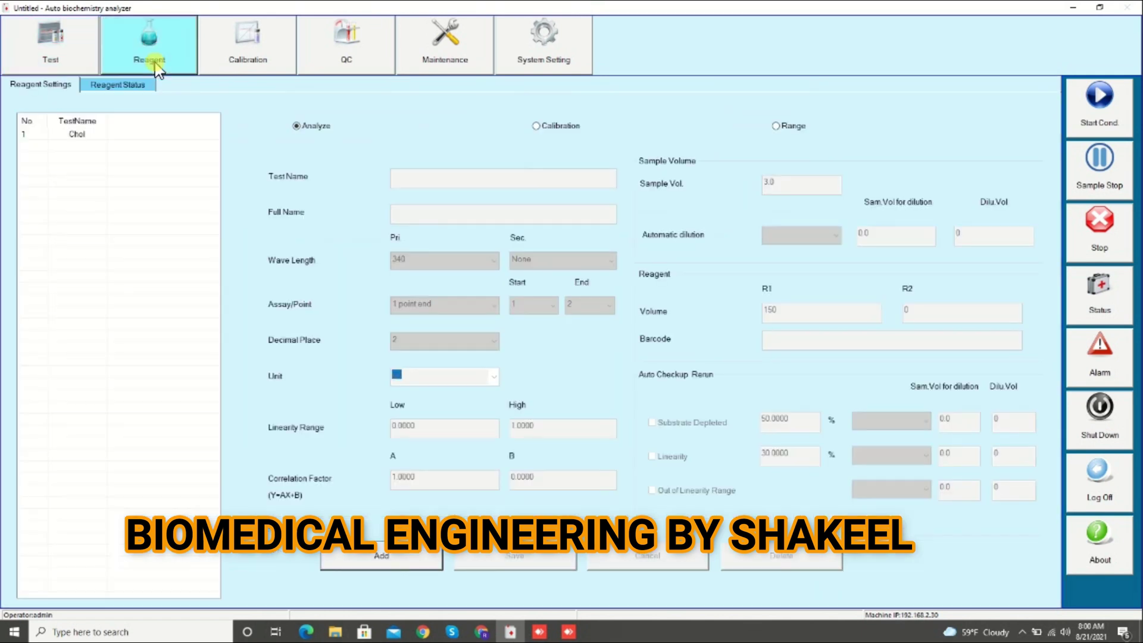
click(366, 566)
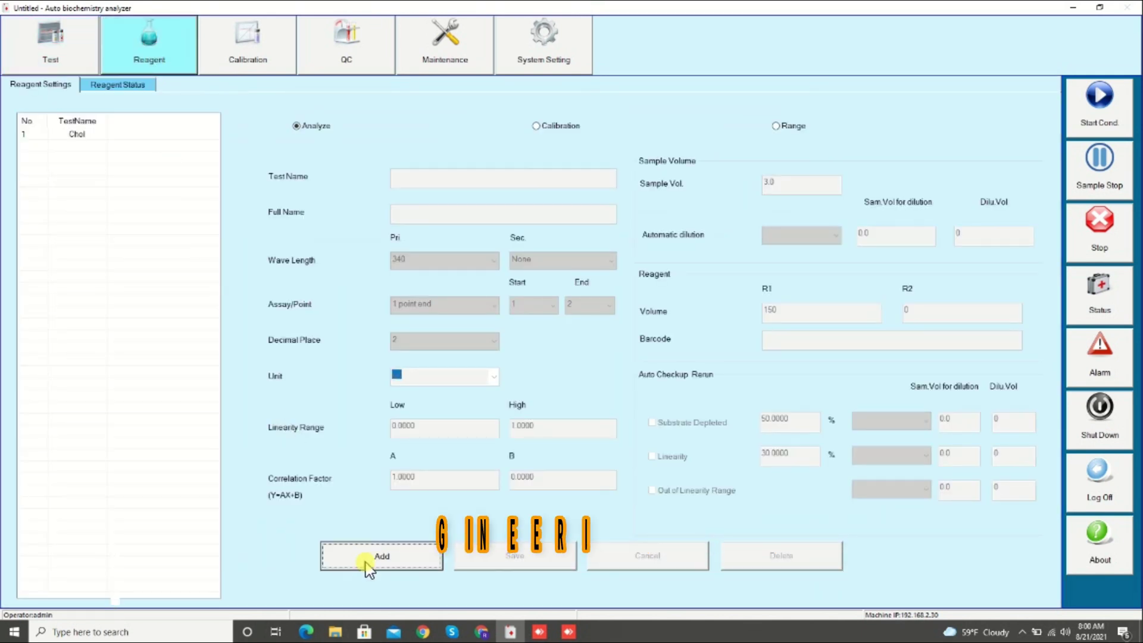
click(414, 183)
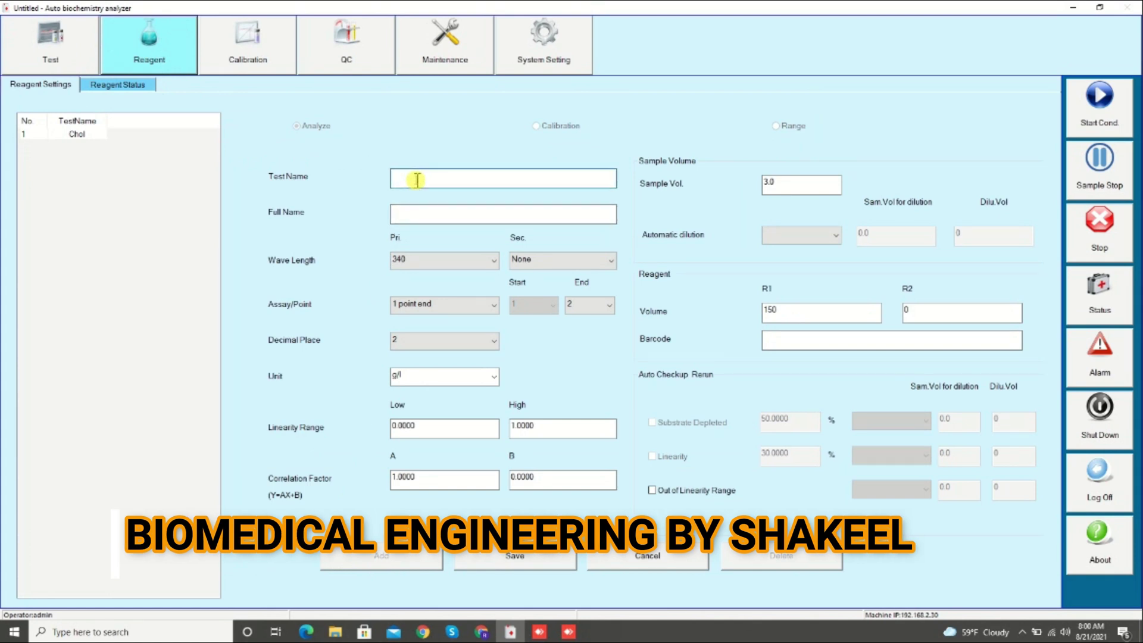
text(TG)
key(Tab)
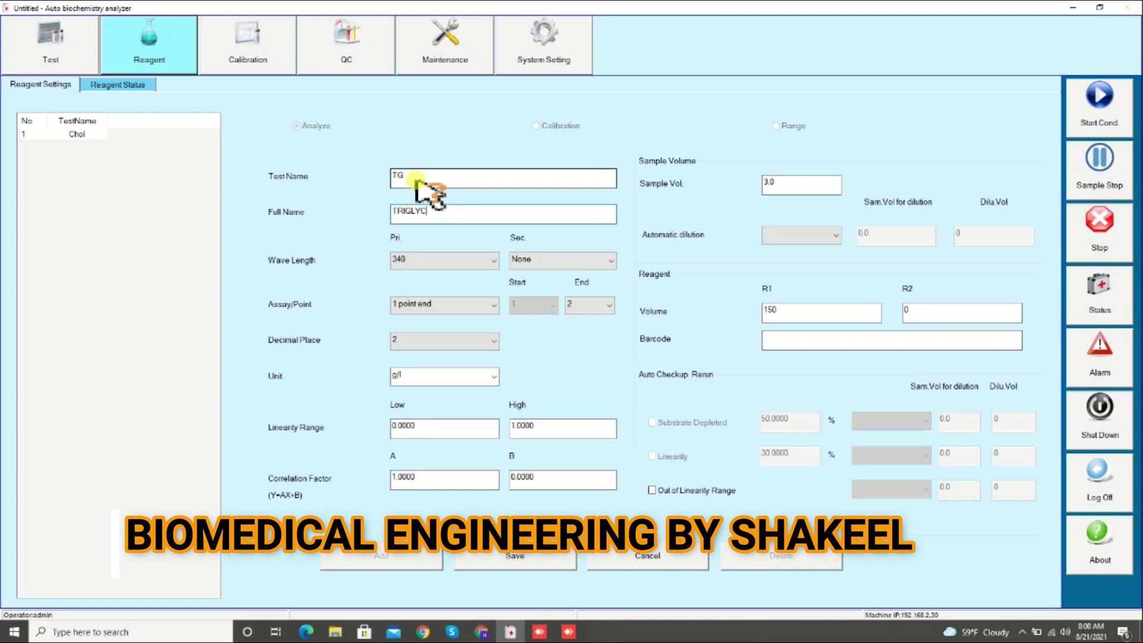
Set the TG test's primary wavelength to 505 and its secondary wavelength to 700.
click(469, 260)
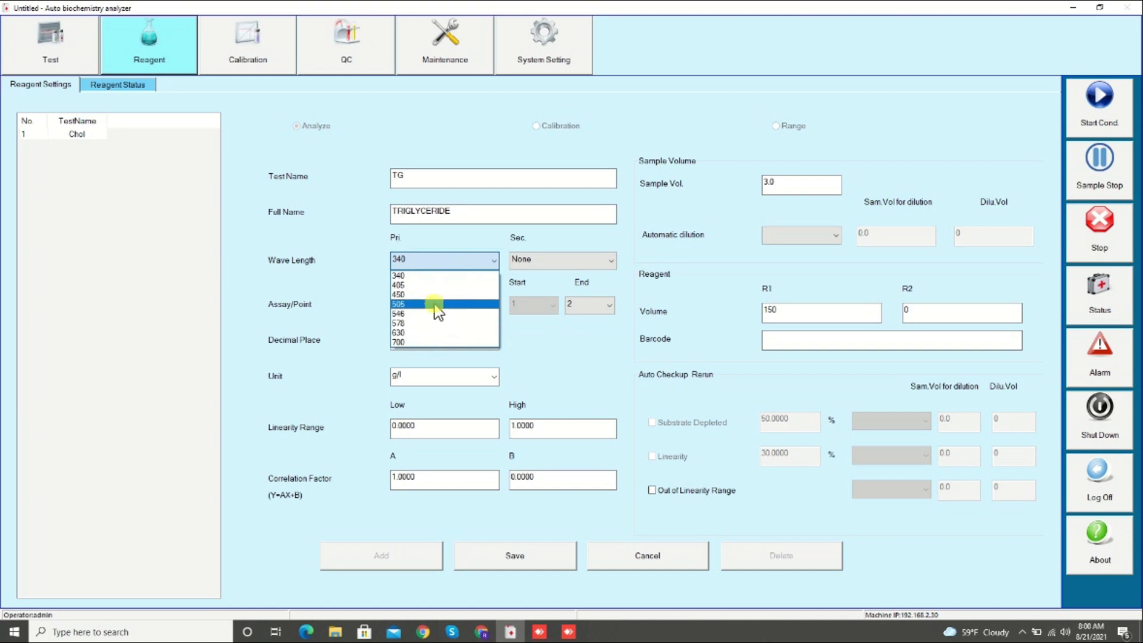
click(436, 305)
click(525, 260)
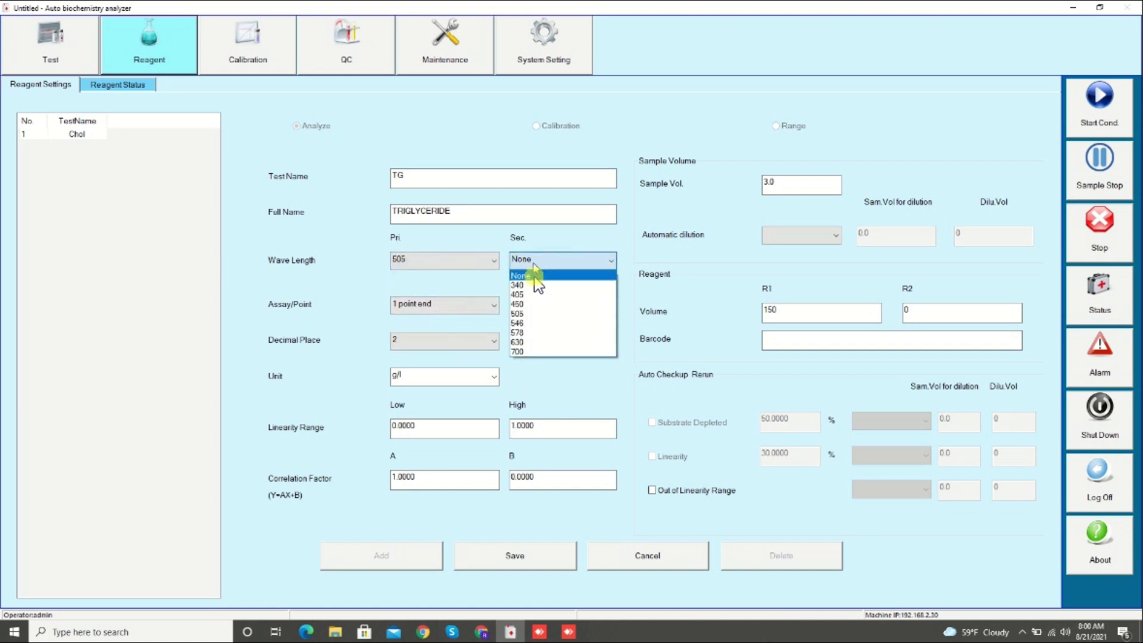
click(517, 352)
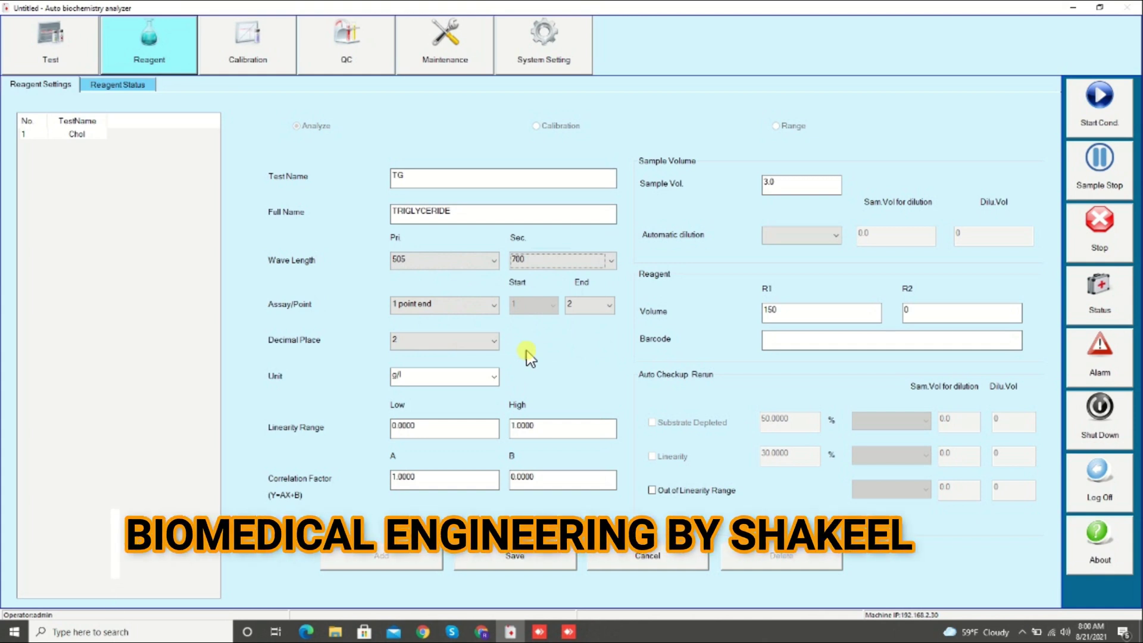
Set the TG test's assay end point to 34 and its unit to mmol/L.
click(595, 304)
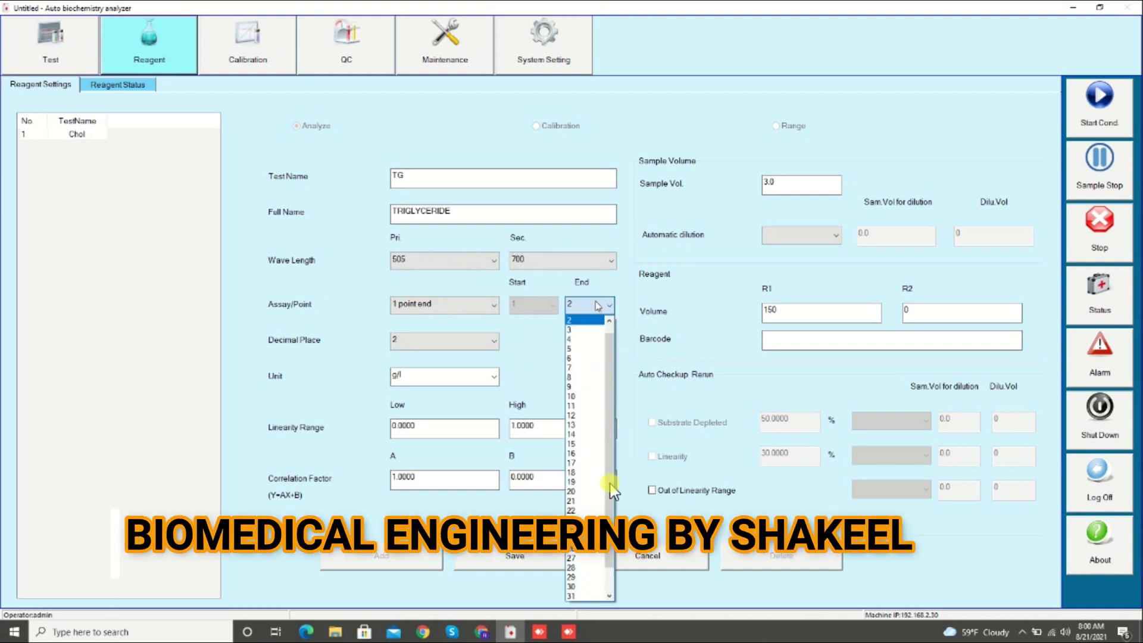
scroll(609, 584, down, 1)
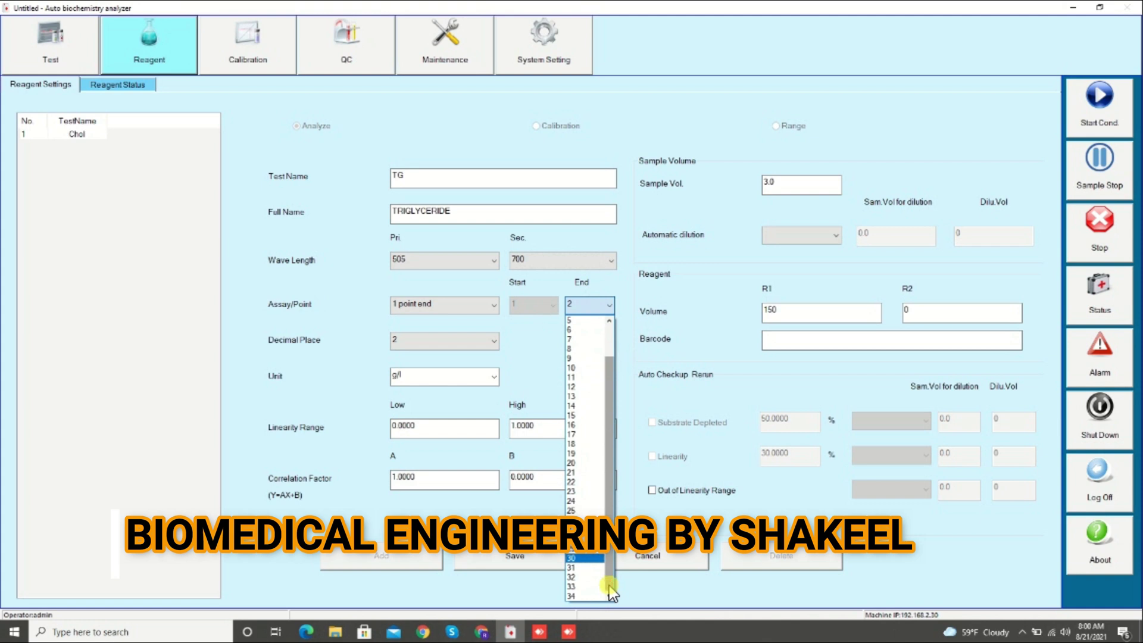
click(595, 597)
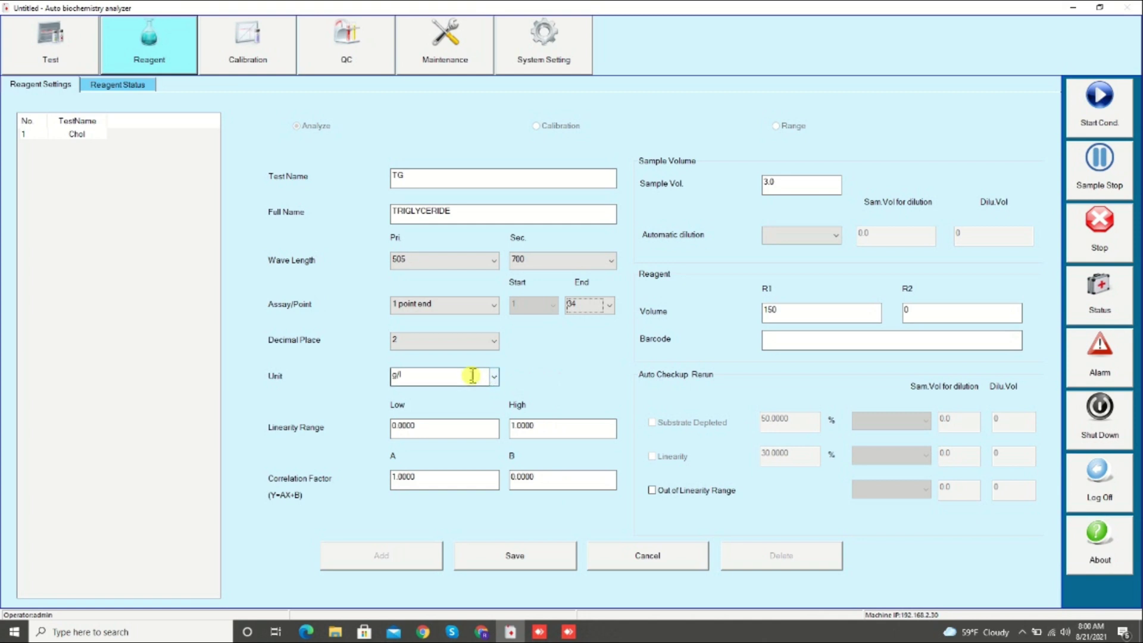
click(494, 377)
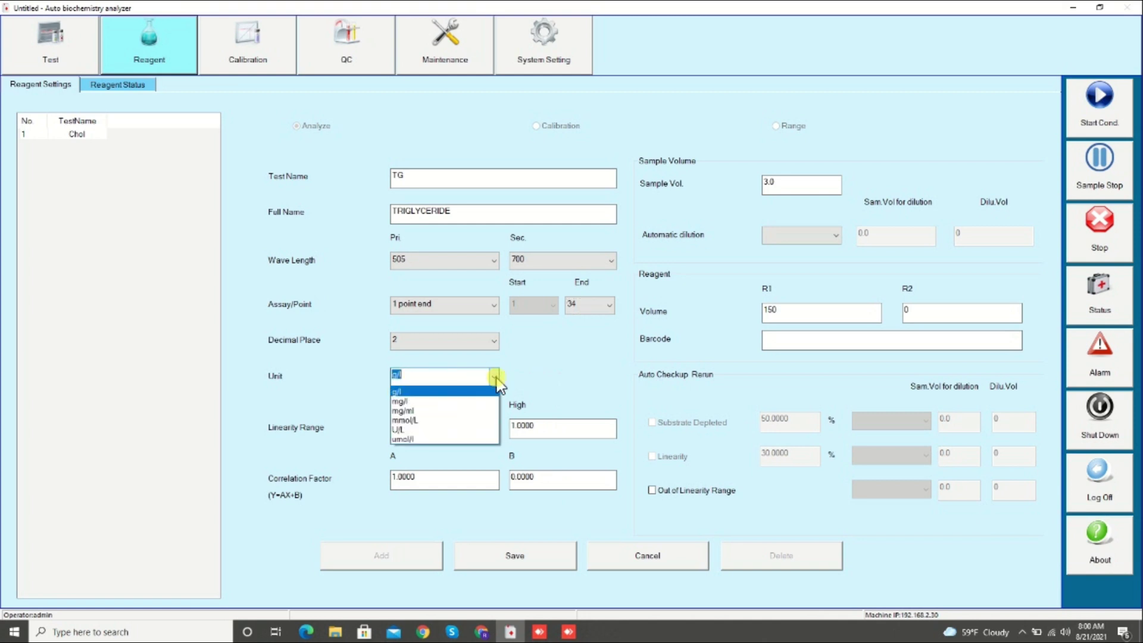
click(431, 420)
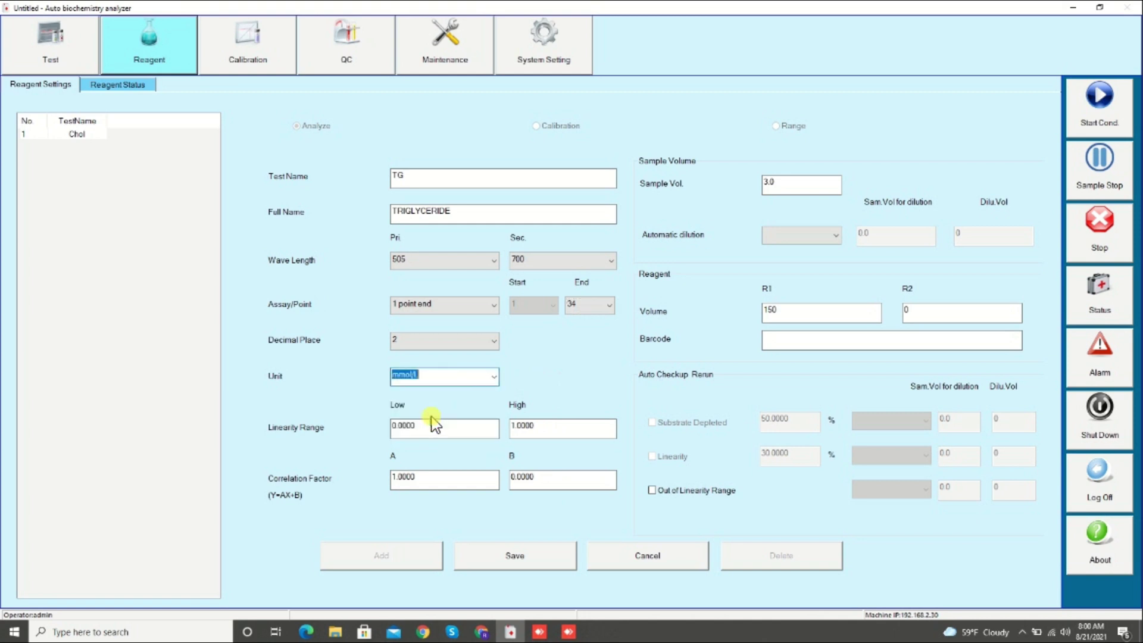
Set the TG test's high linearity limit to 26 and the R1 reagent volume to 300.
double_click(527, 429)
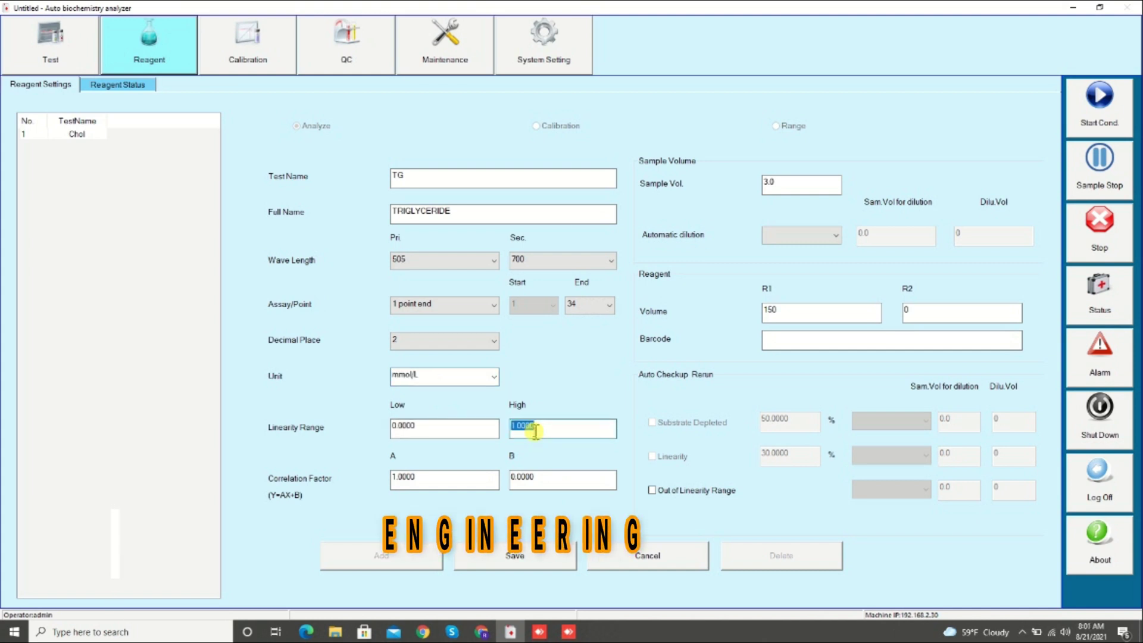
text(26)
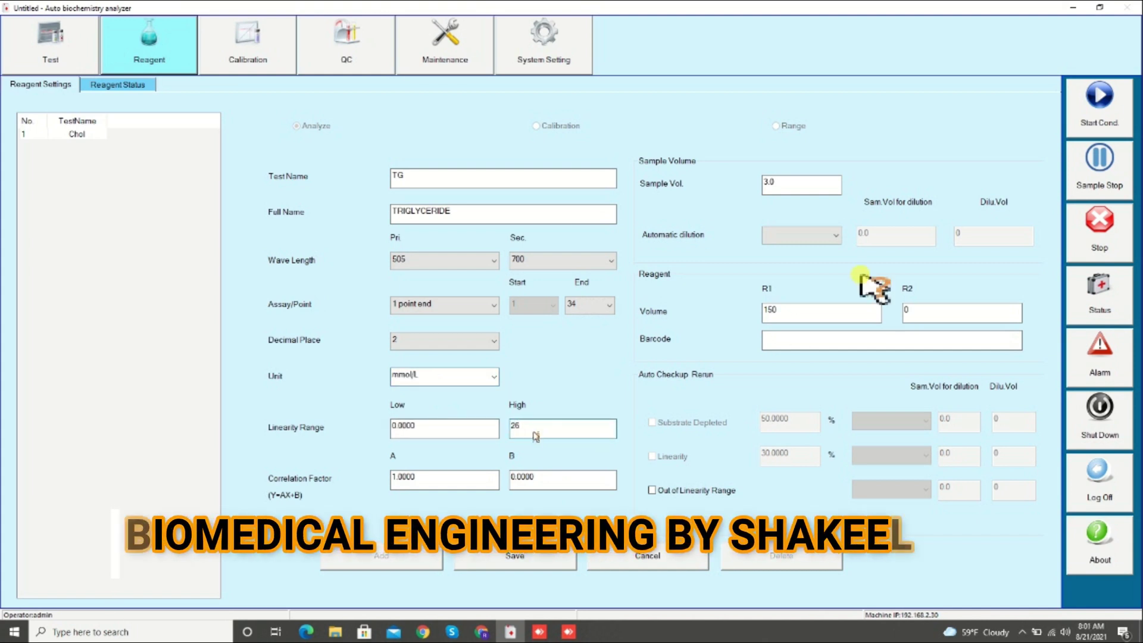
click(837, 317)
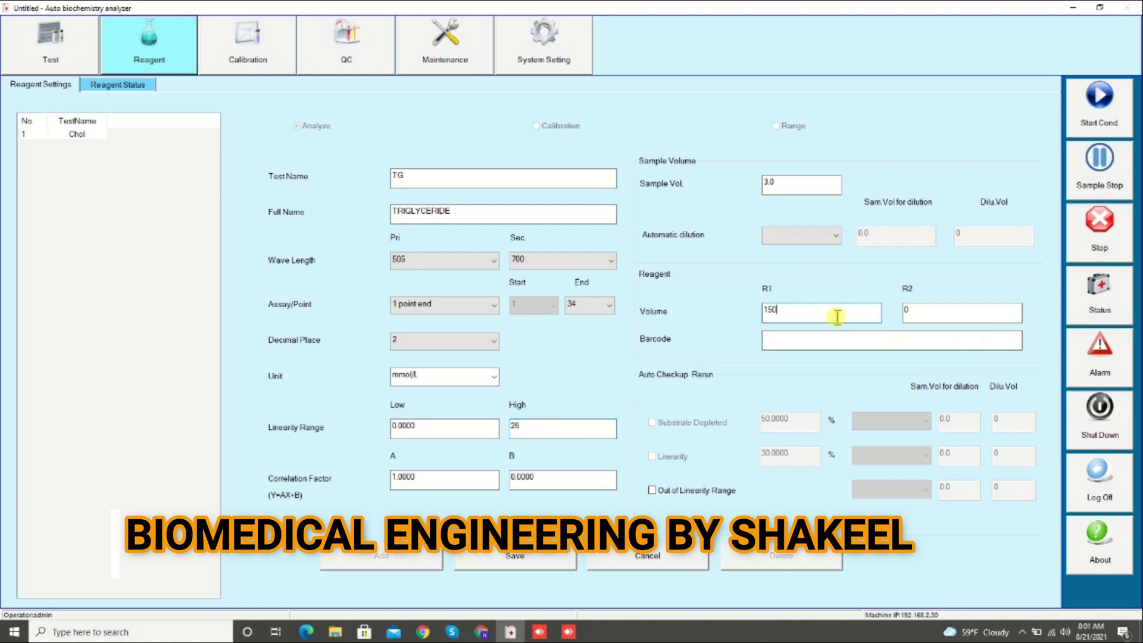
text(300)
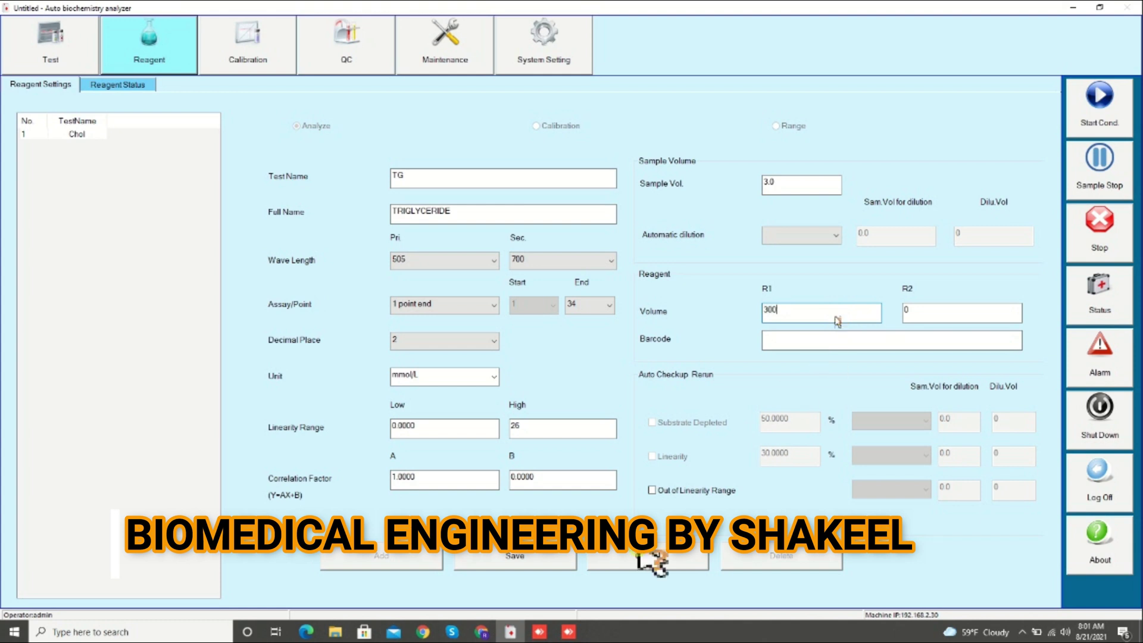
Save the new TG test and set its calibration type to 2 point linear.
click(546, 564)
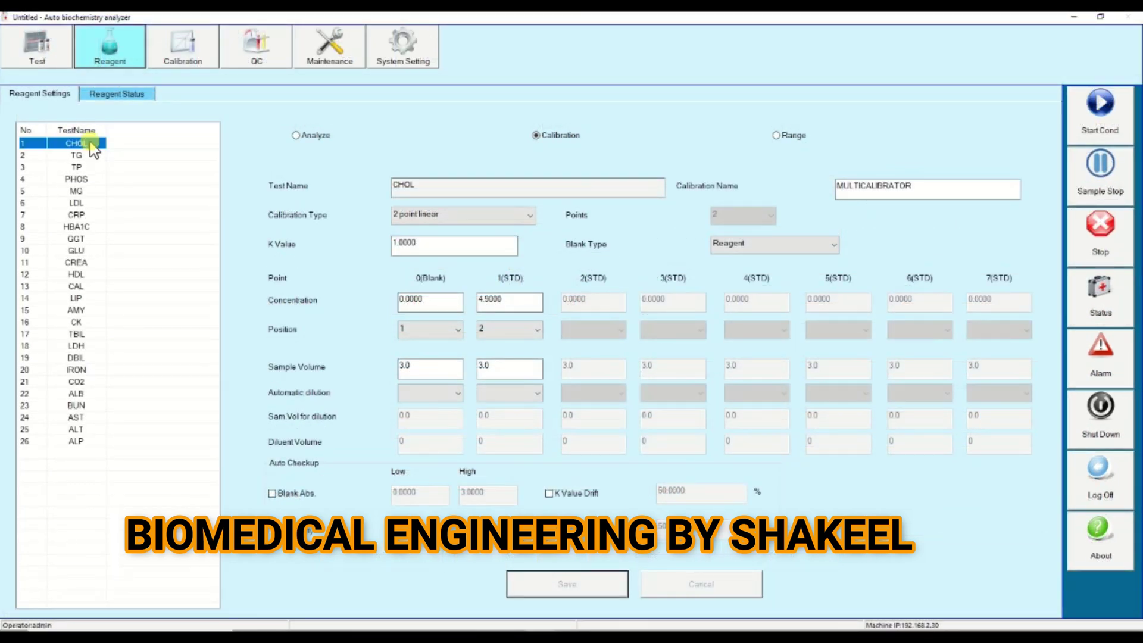
click(90, 155)
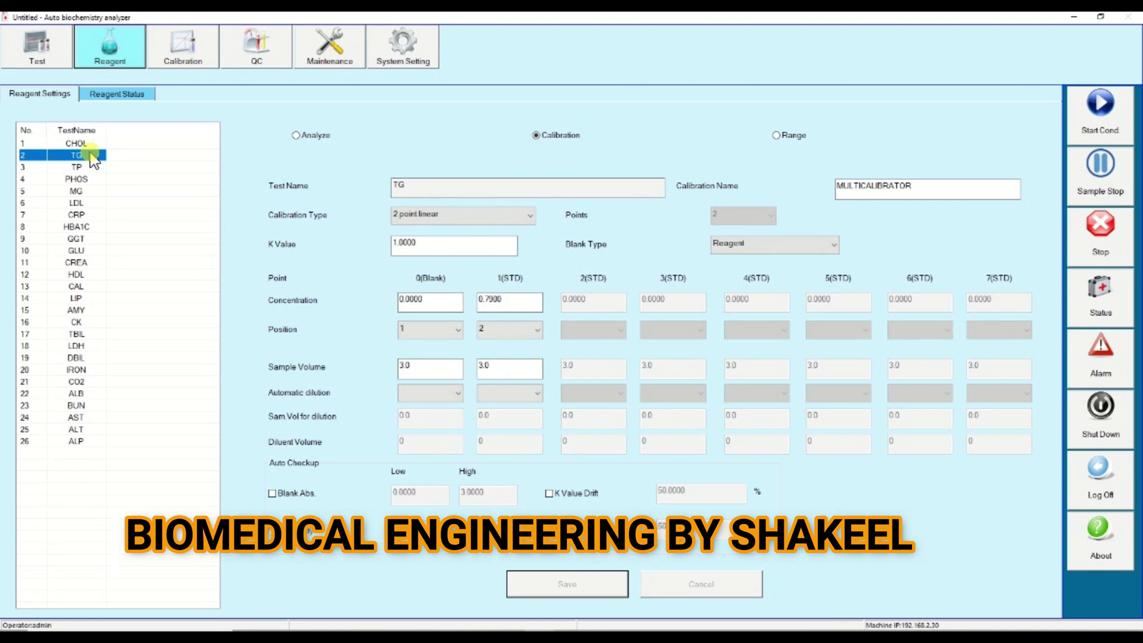
click(500, 217)
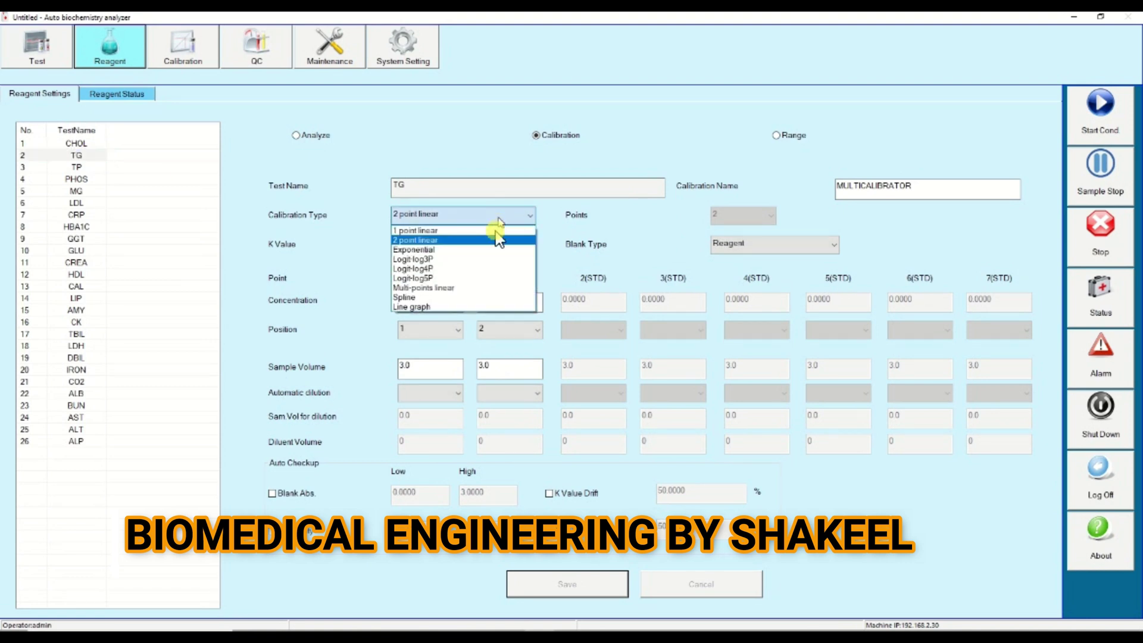
click(489, 240)
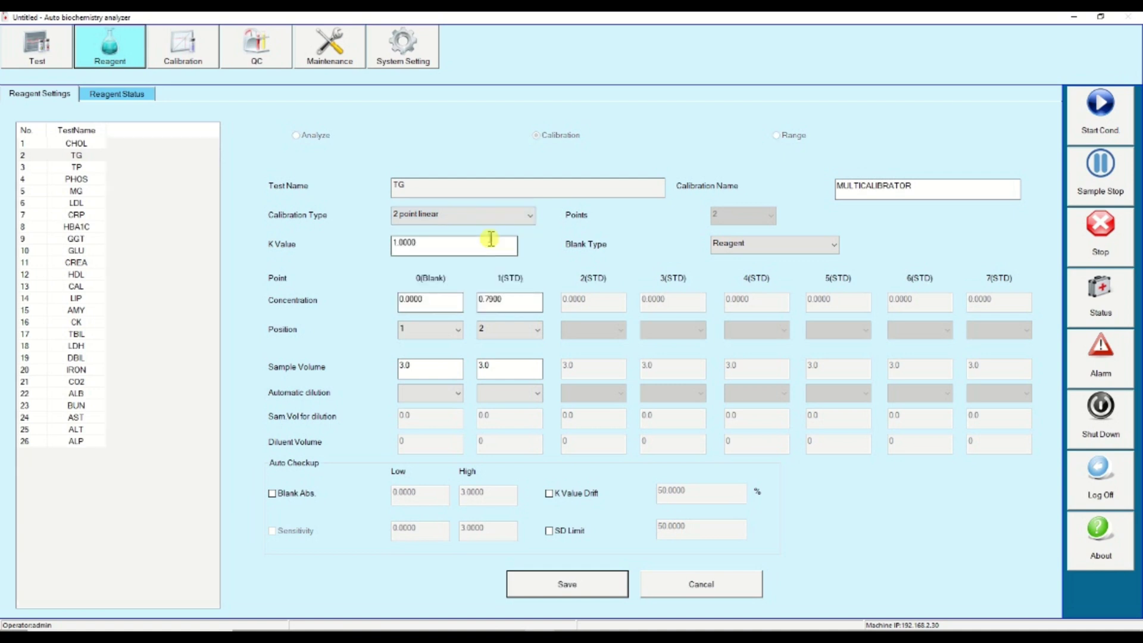
Switch the TG calibration's blank type to Water and back to Reagent.
click(762, 247)
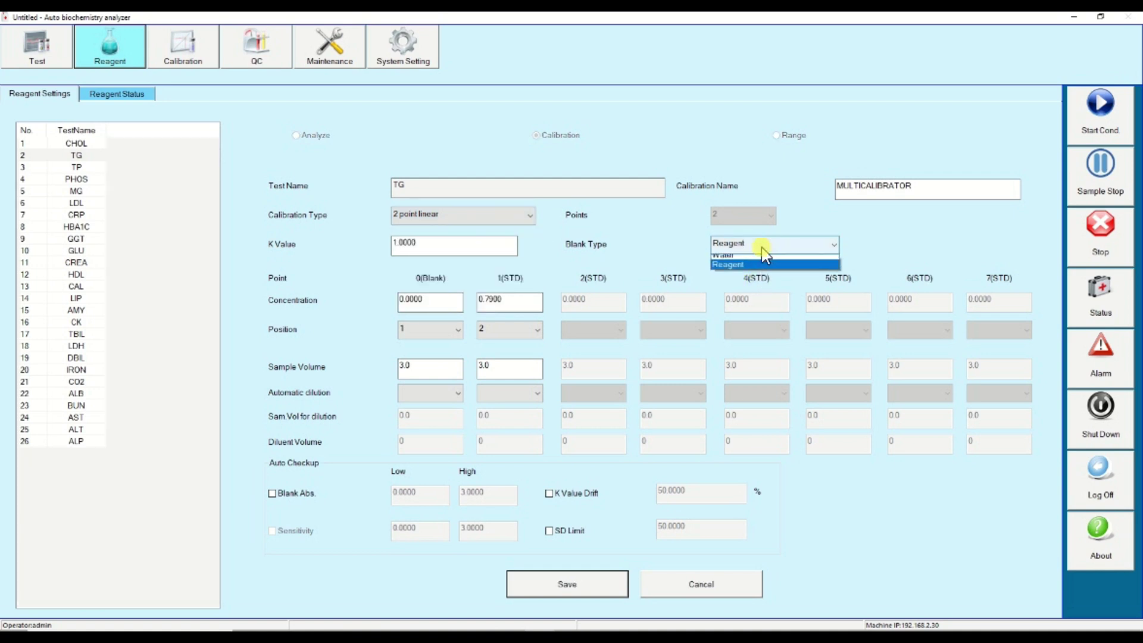
click(758, 260)
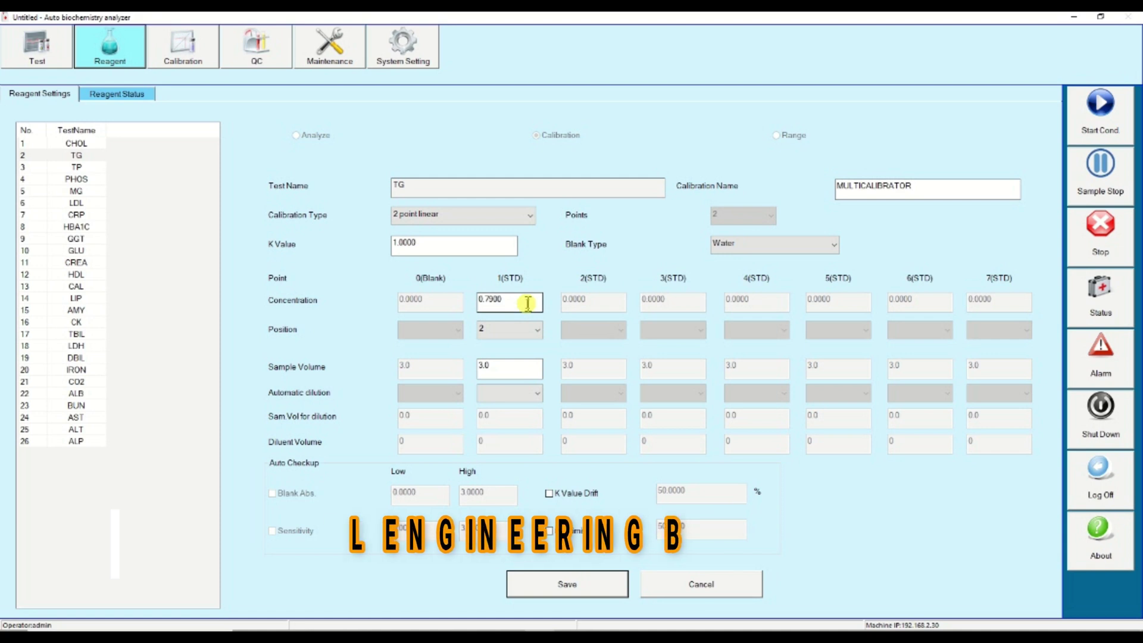
click(730, 245)
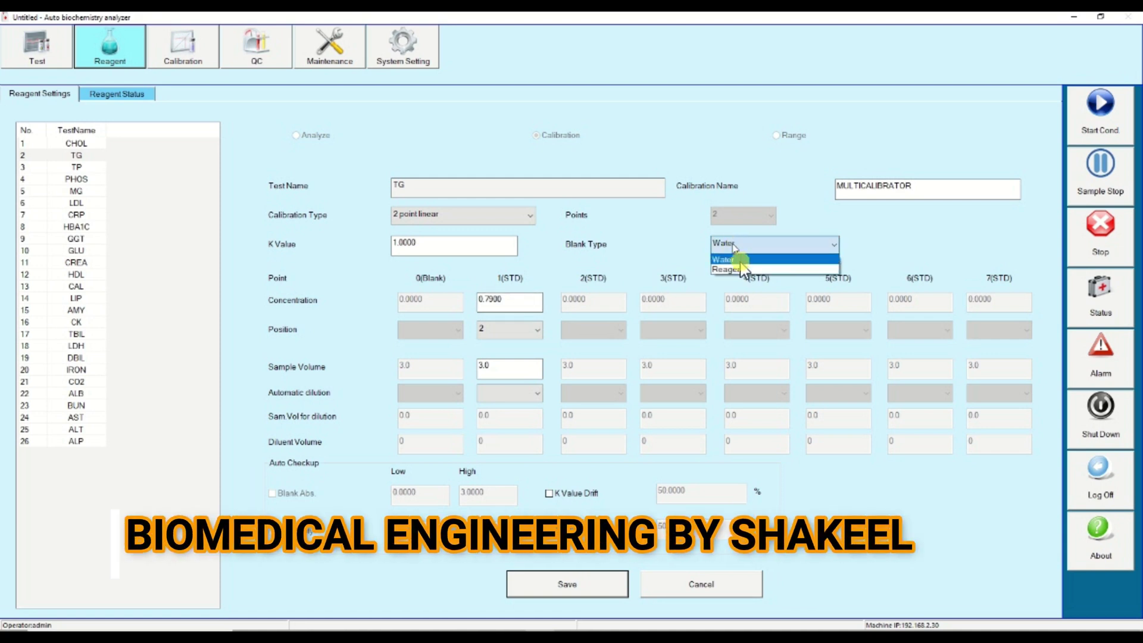
click(740, 270)
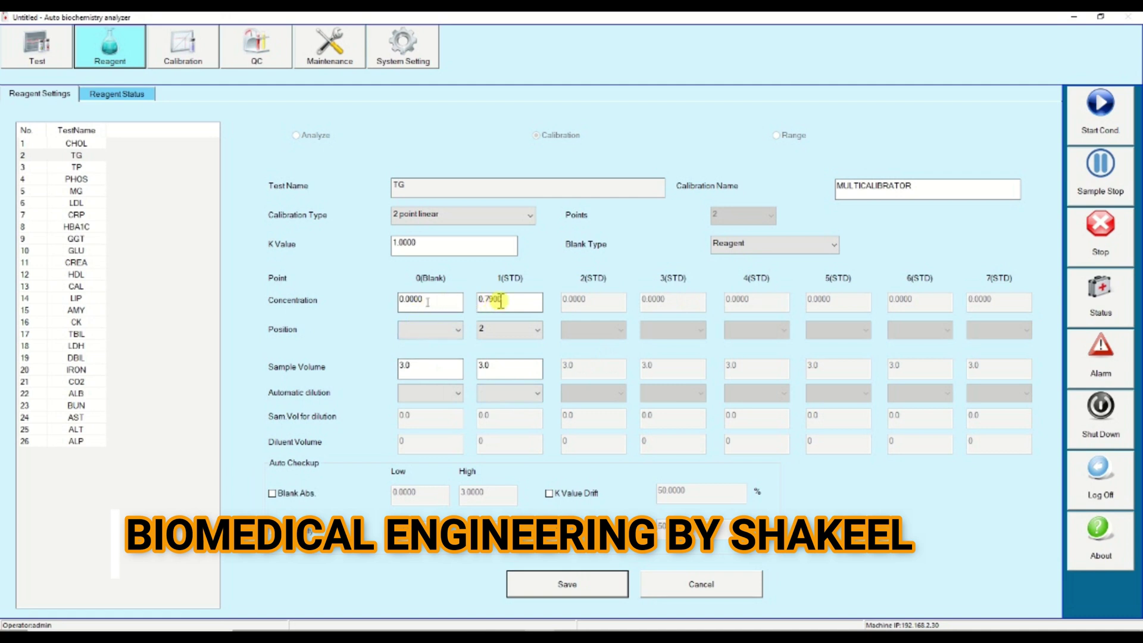
Assign position 1 to the TG calibration's blank and position 2 to its standard, and save the calibration.
click(457, 330)
click(442, 344)
click(515, 328)
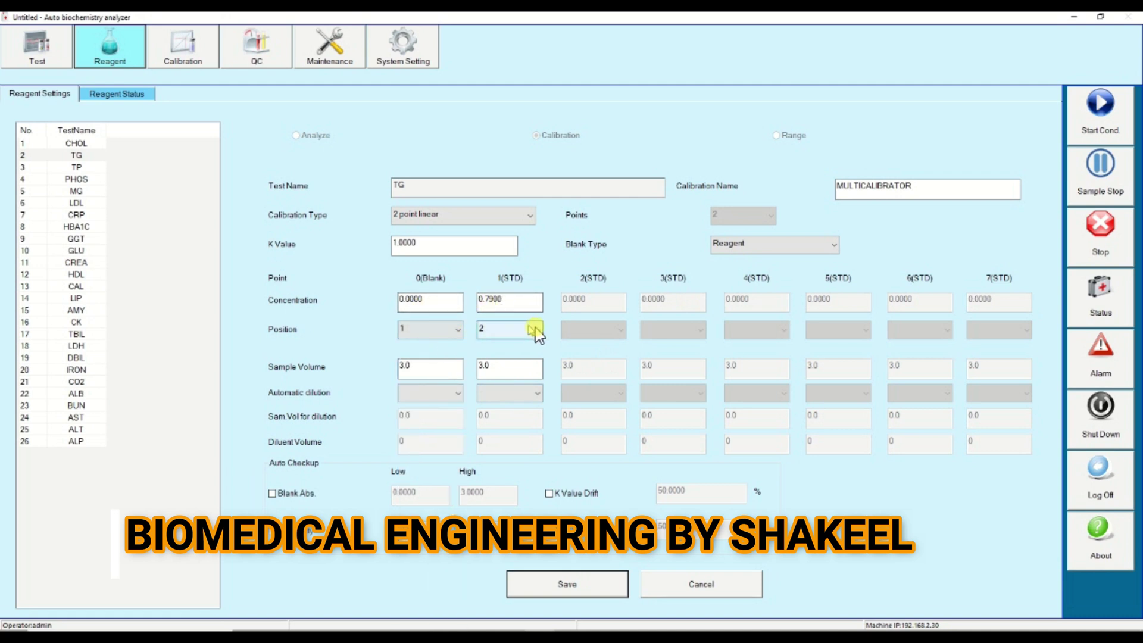
click(611, 583)
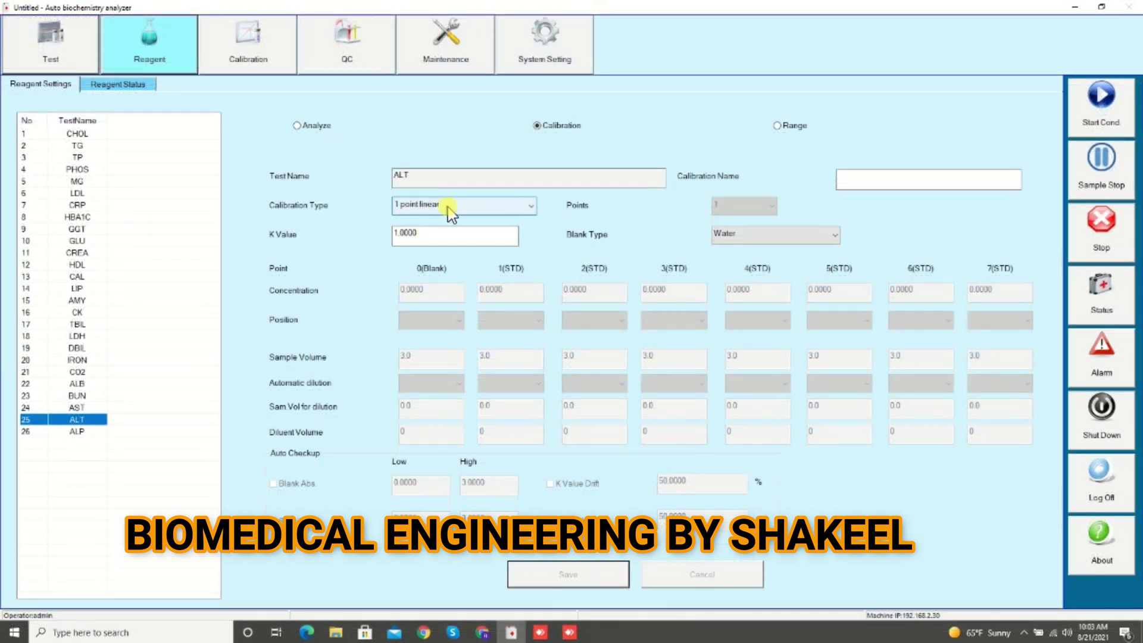
Set the K value of the ALT test's calibration to 25 and save it.
click(486, 235)
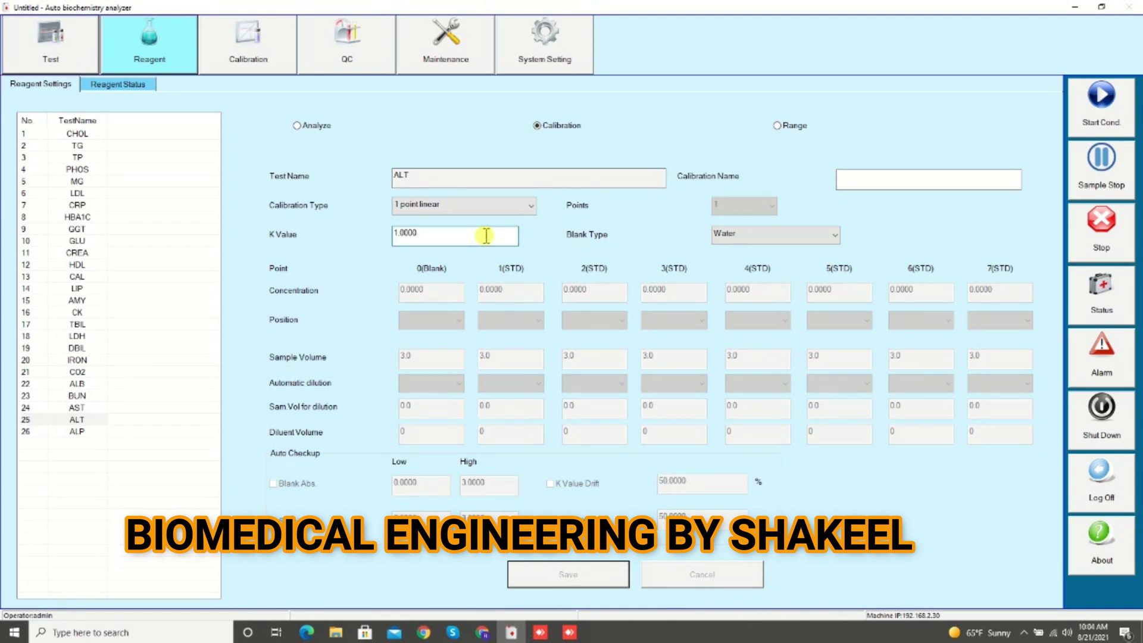
text(25)
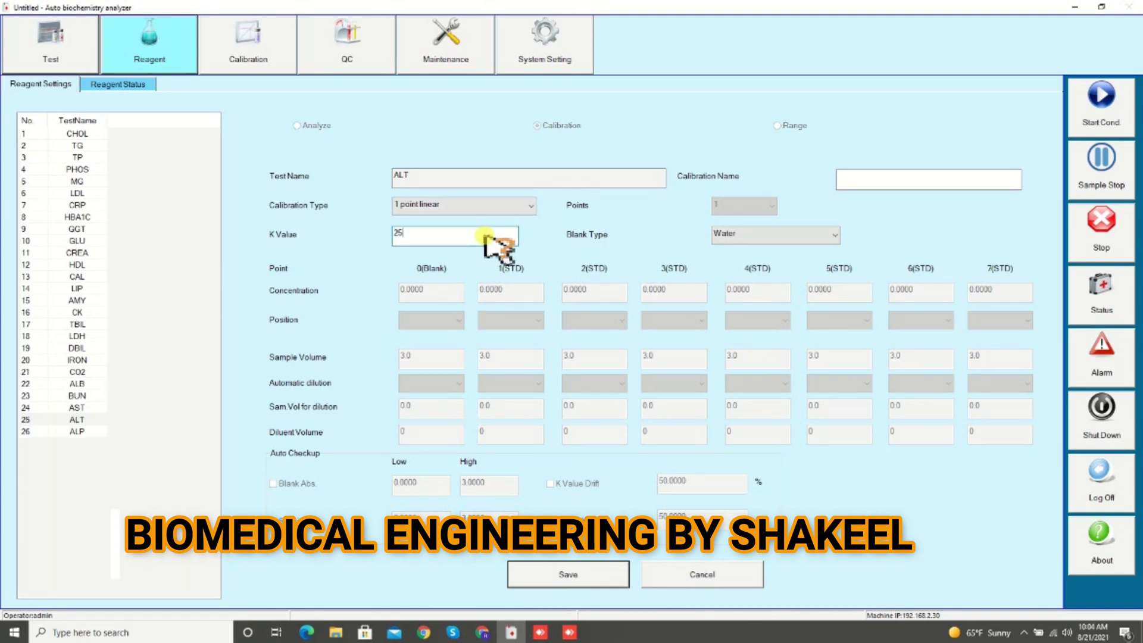
click(538, 583)
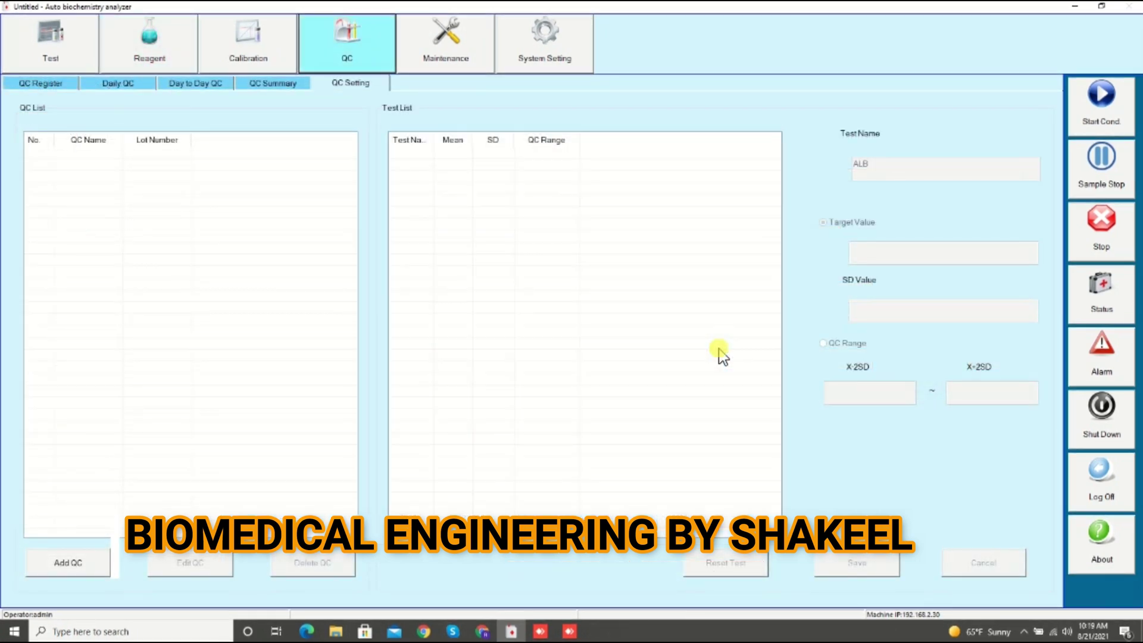
Add a quality control named NORMAL QC with lot number 2524585 in the QC settings.
click(53, 88)
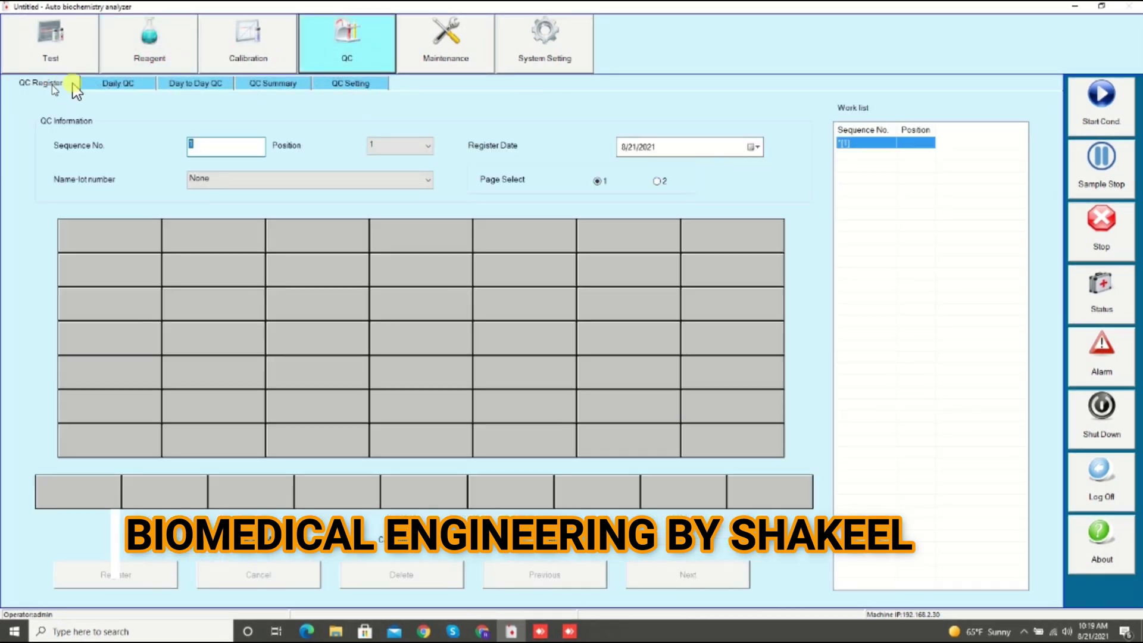
click(334, 83)
click(69, 563)
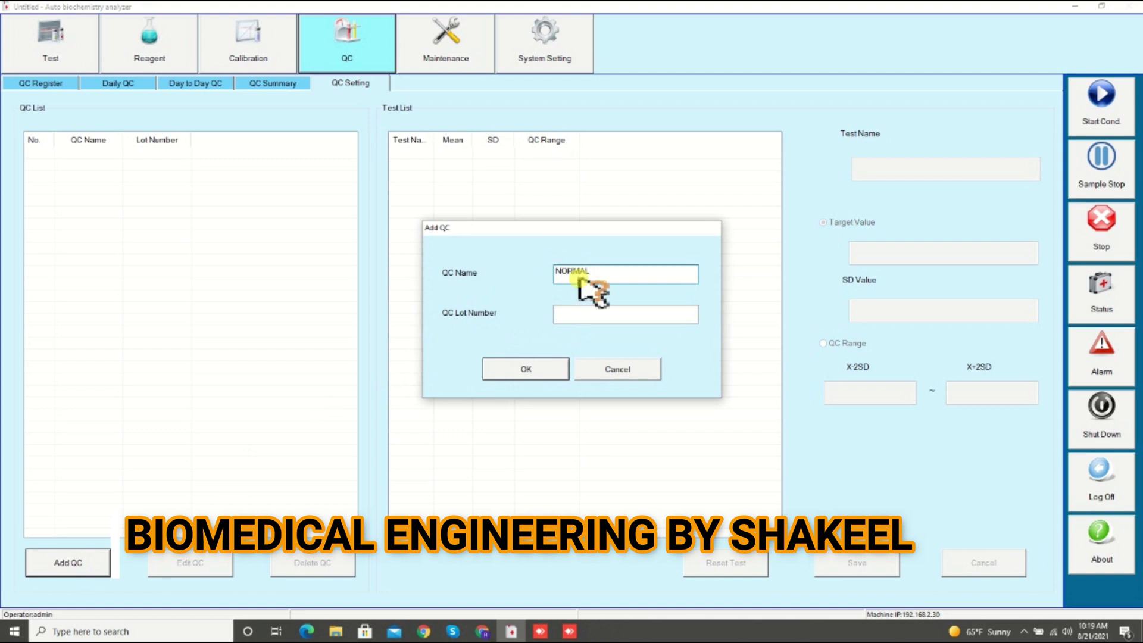
key(Tab)
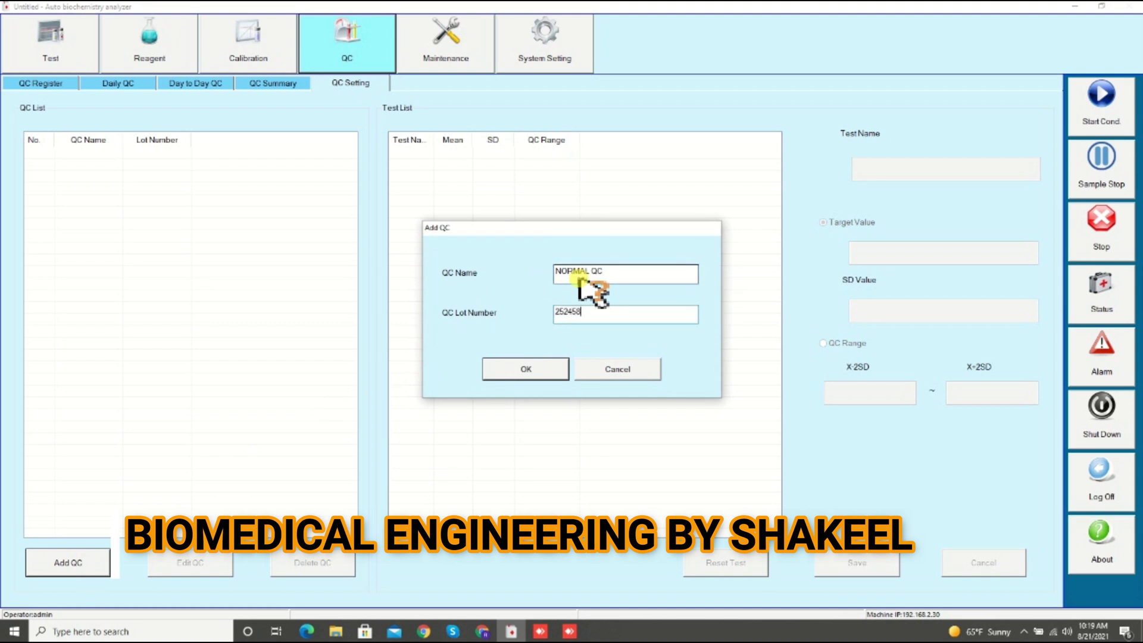
click(533, 370)
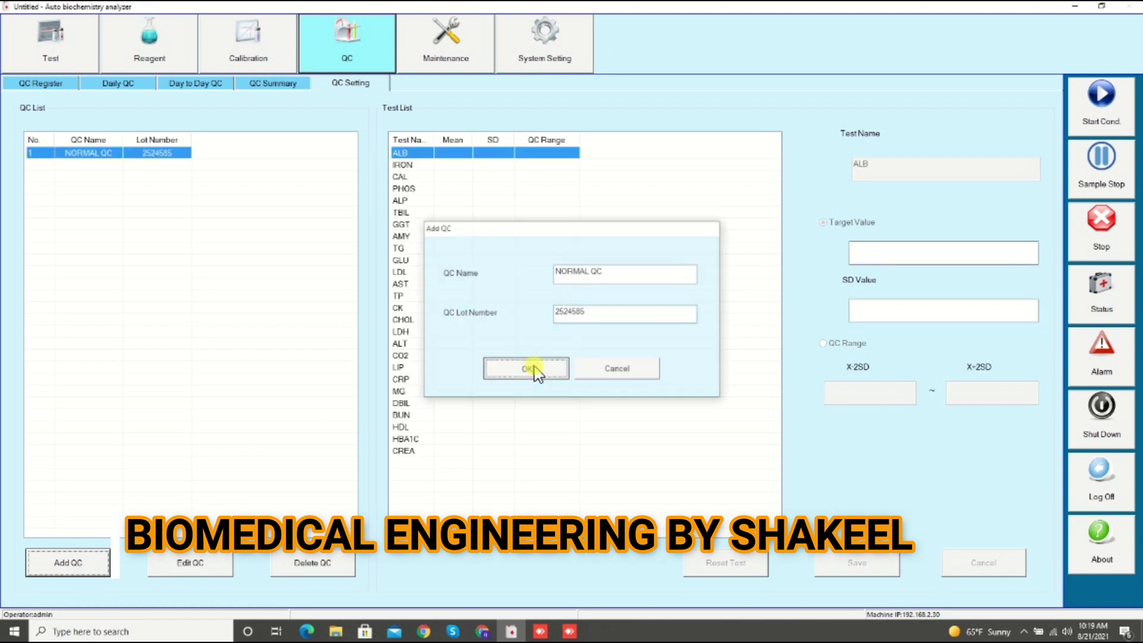
Set the ALB test's target value to 53 and SD value to 5.0 for NORMAL QC and save.
click(420, 165)
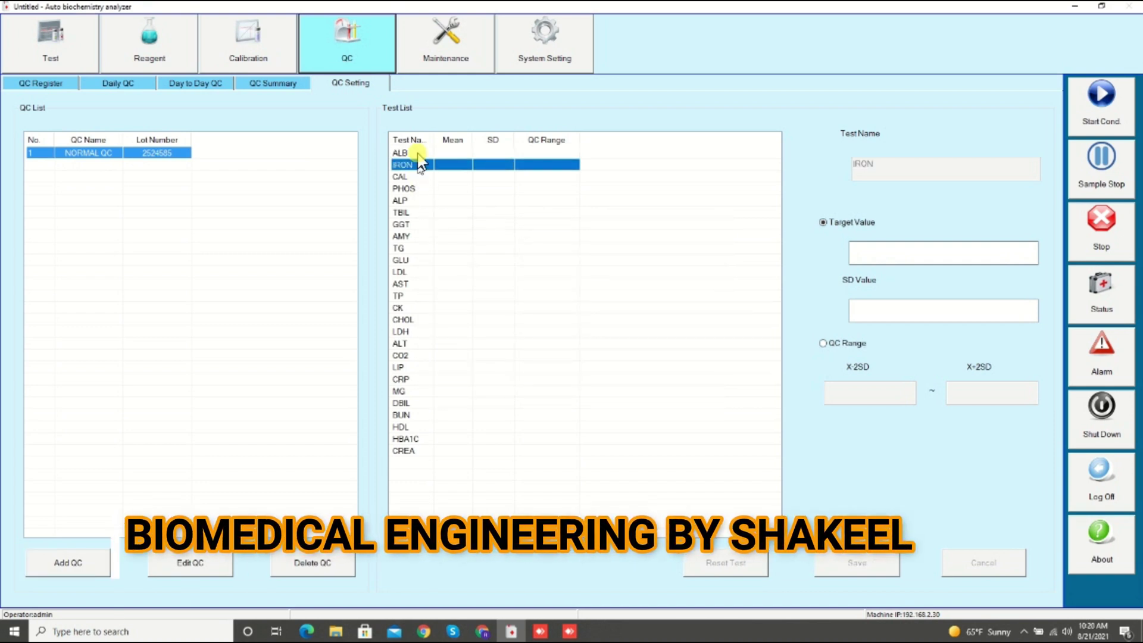
click(417, 153)
click(882, 250)
text(53)
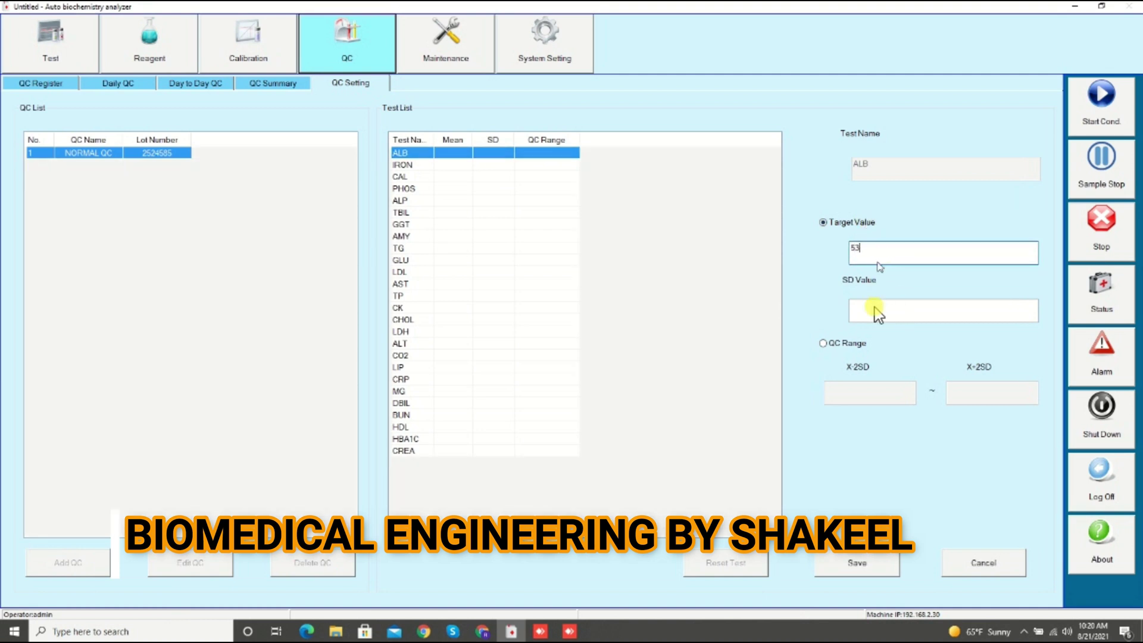
click(875, 314)
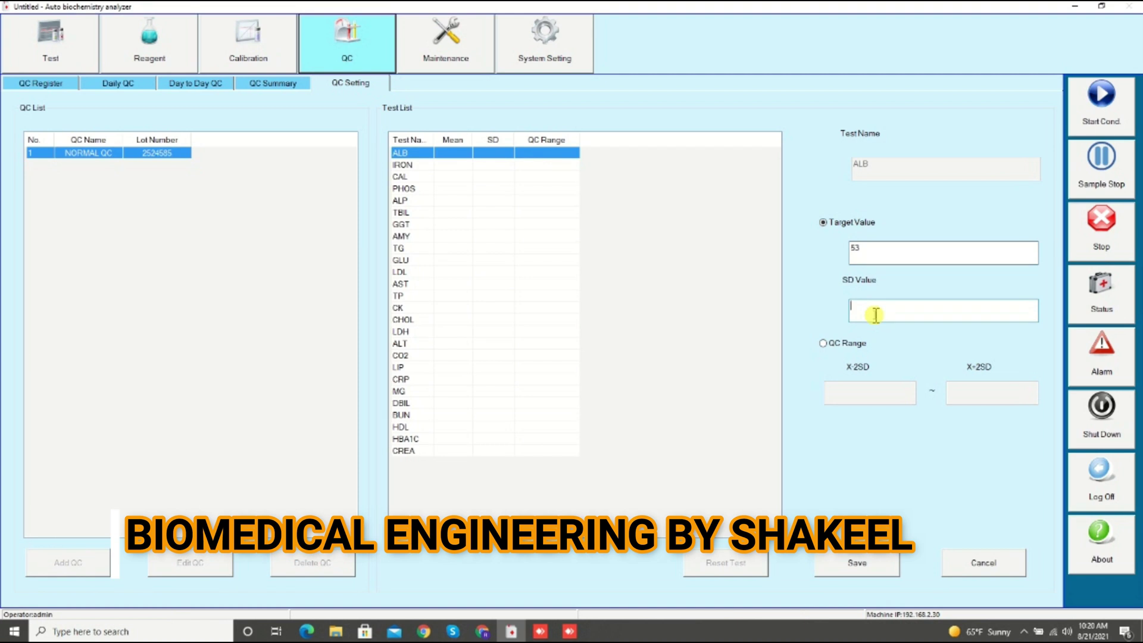
text(5)
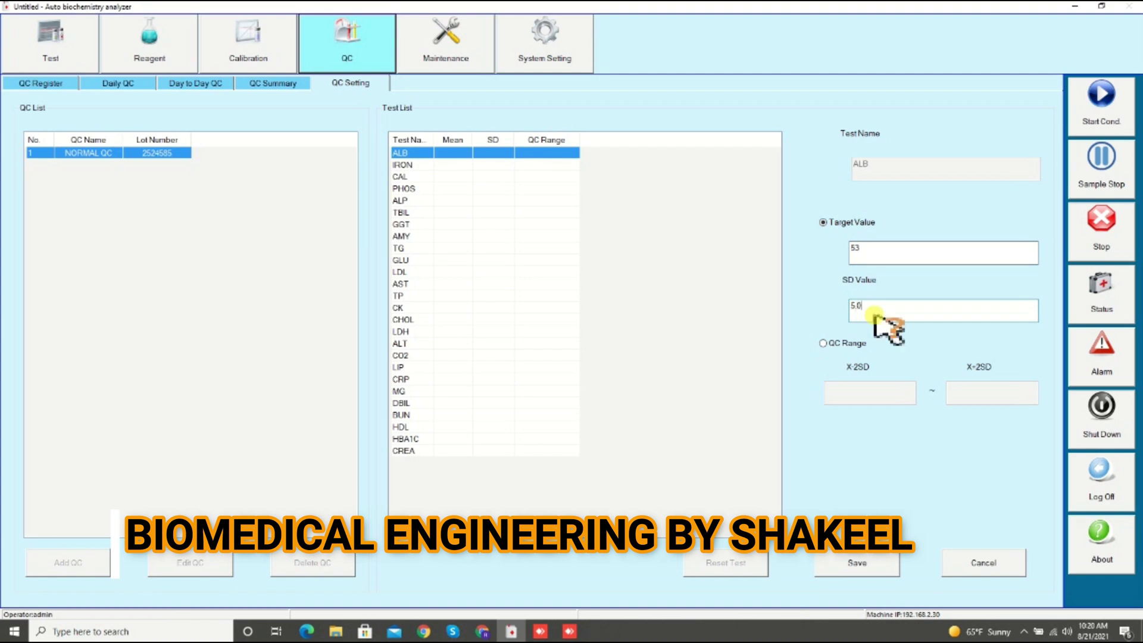
click(861, 565)
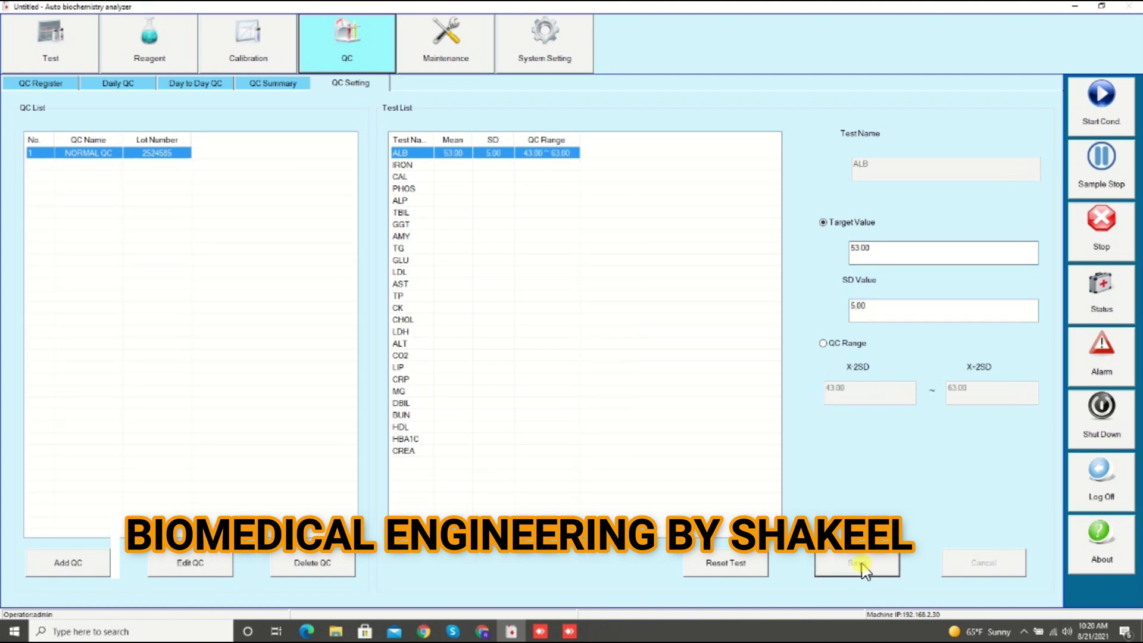
Set the IRON test's target value to 128 and SD value to 10.8 for NORMAL QC and save.
click(432, 171)
click(904, 247)
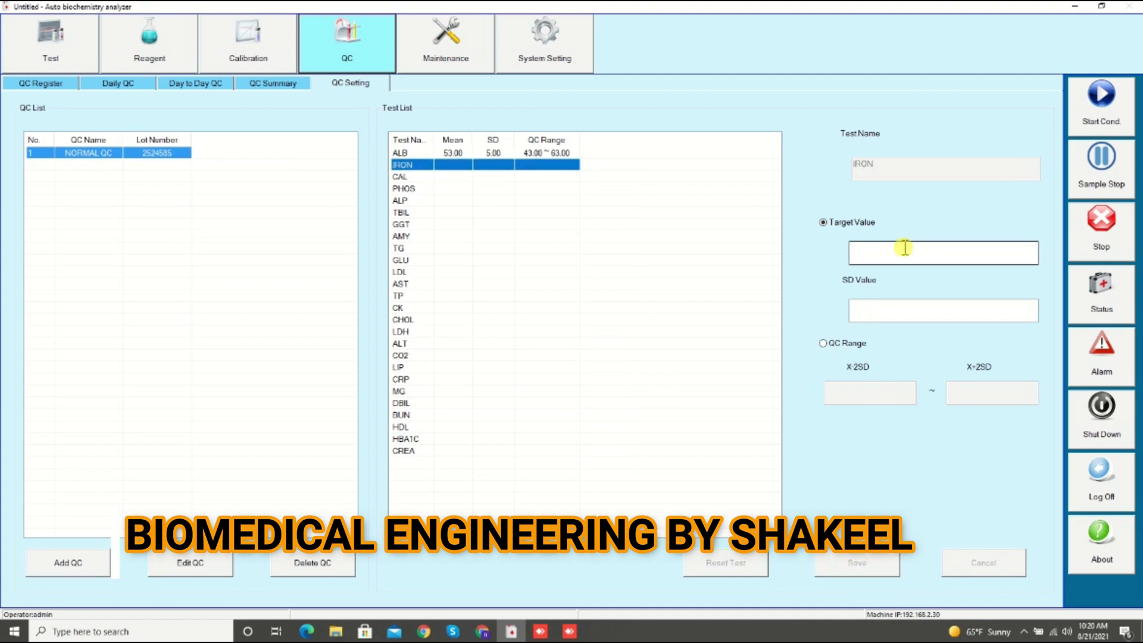
text(128)
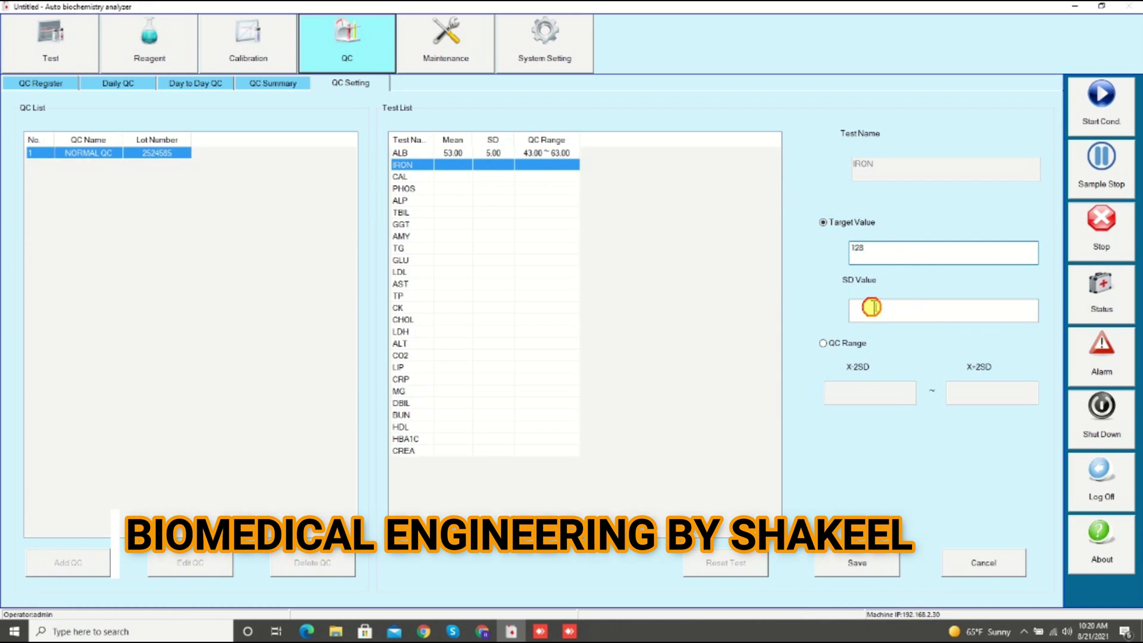
click(873, 307)
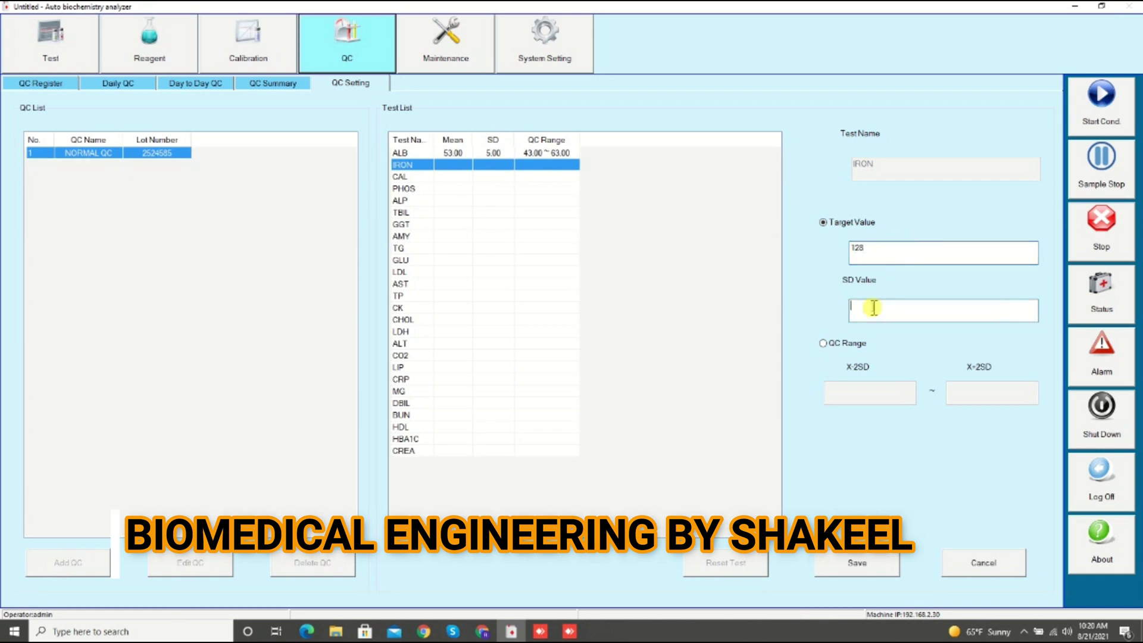
text(10.8)
click(830, 567)
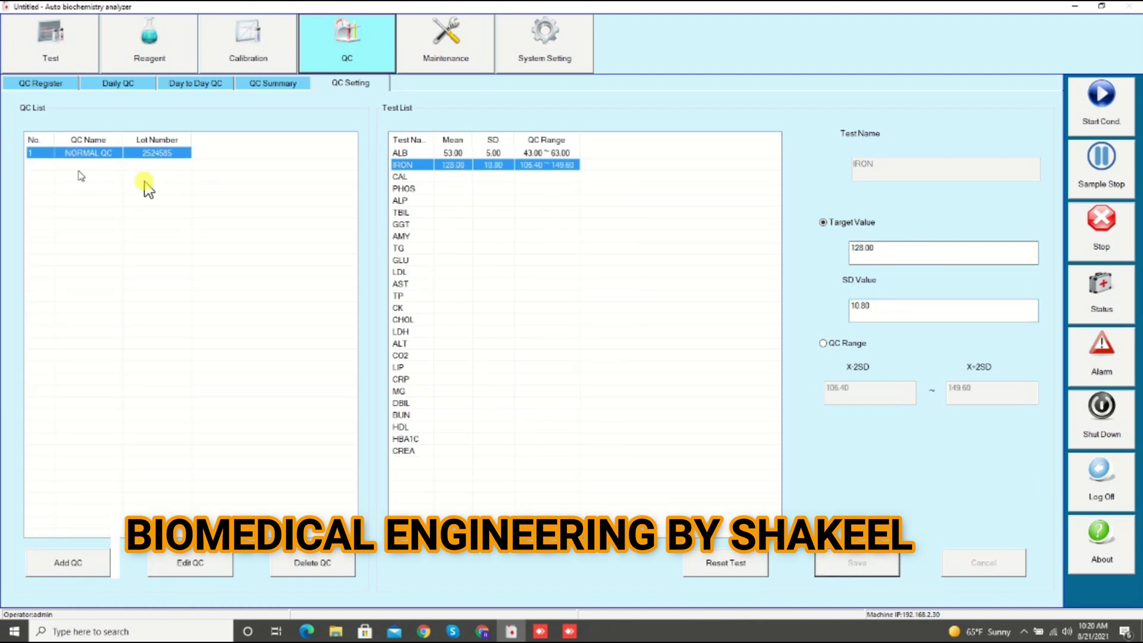
Add a second quality control named PATH QC with lot number 125258 and select it in the QC list.
click(84, 563)
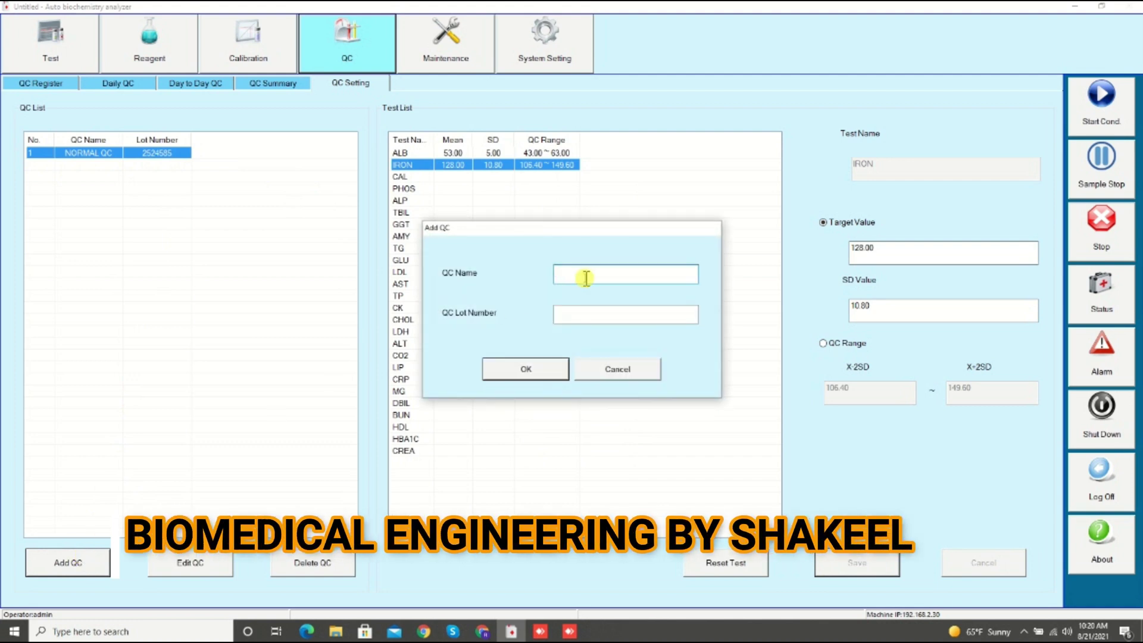
text(PATH QC)
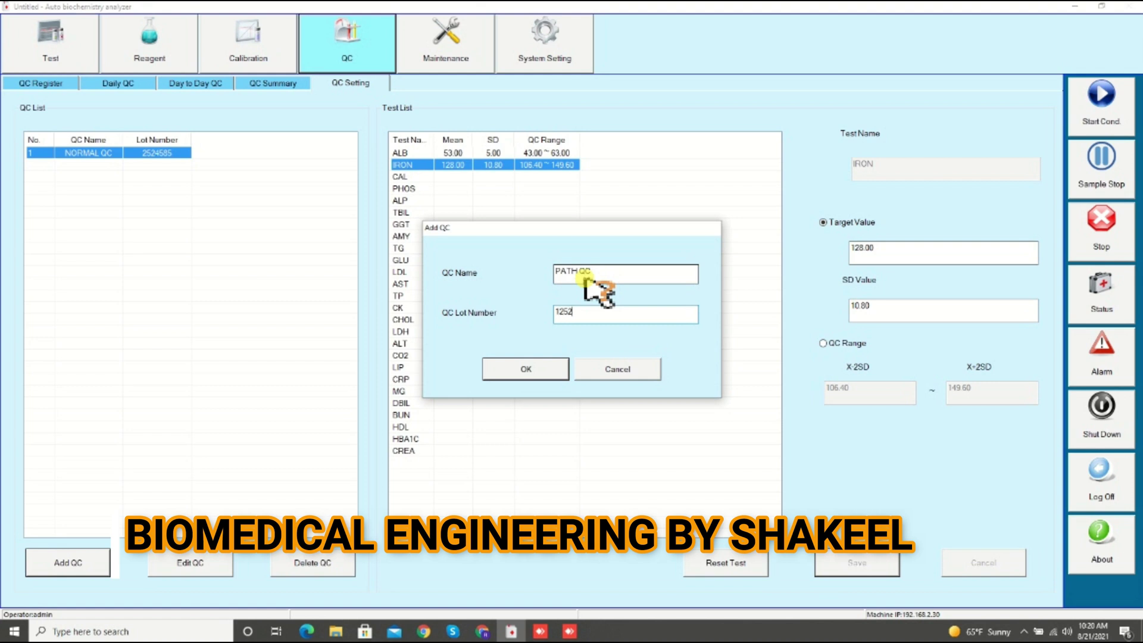
click(525, 369)
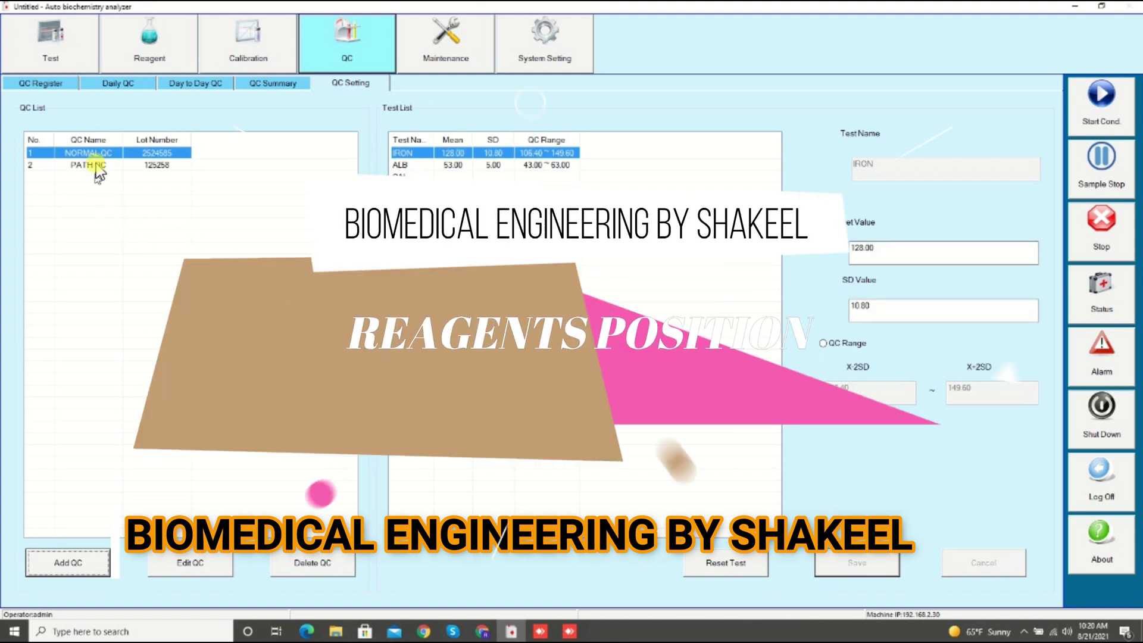
click(95, 165)
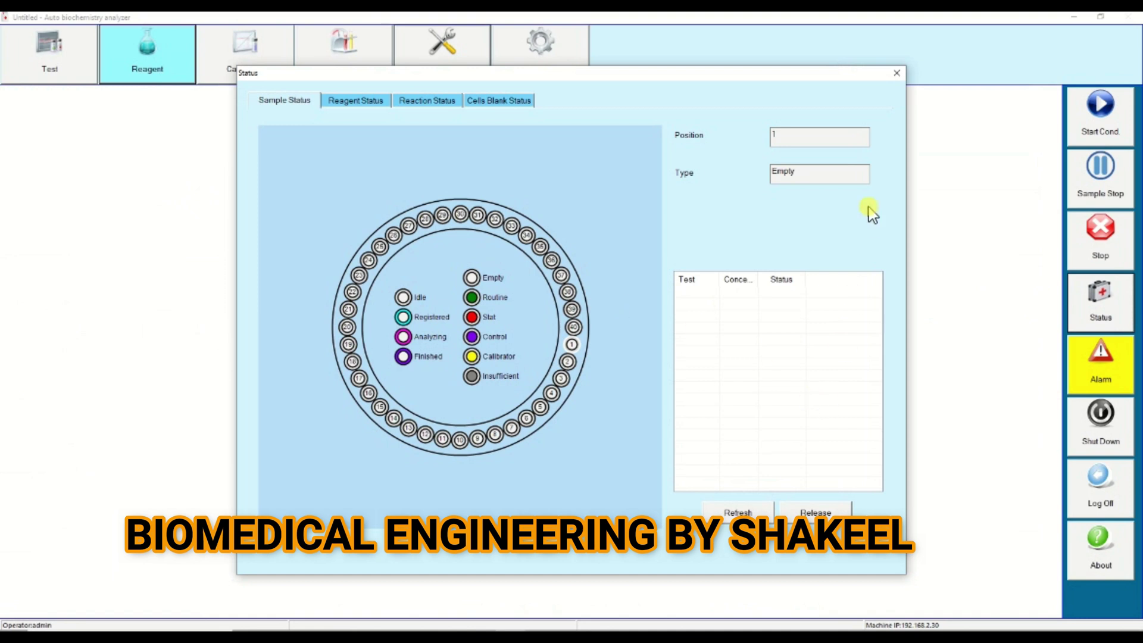
Close the sample status window and open the reagent status list.
click(897, 74)
click(163, 79)
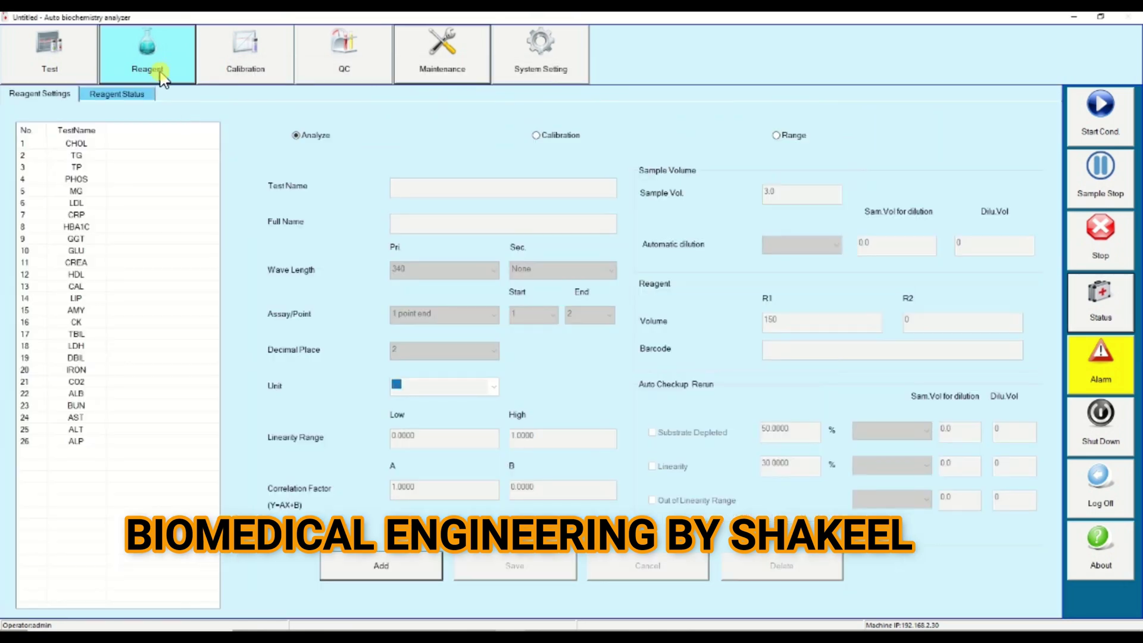
click(154, 70)
click(123, 94)
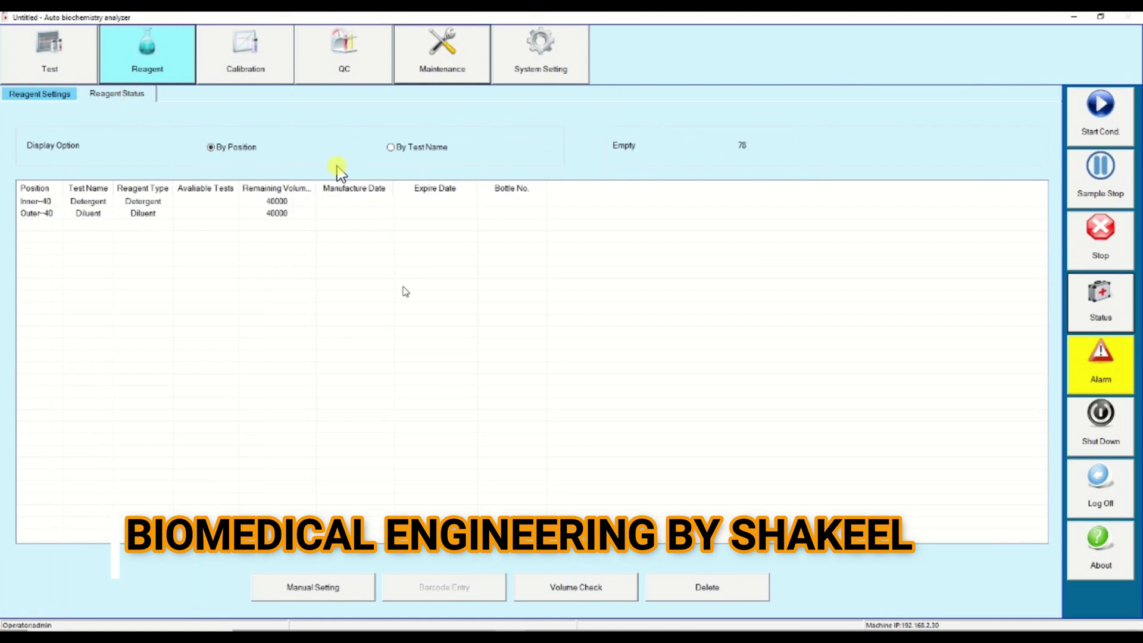
Manually assign the CHOL test's R1 reagent to position Inner-1 and save the entry.
click(315, 587)
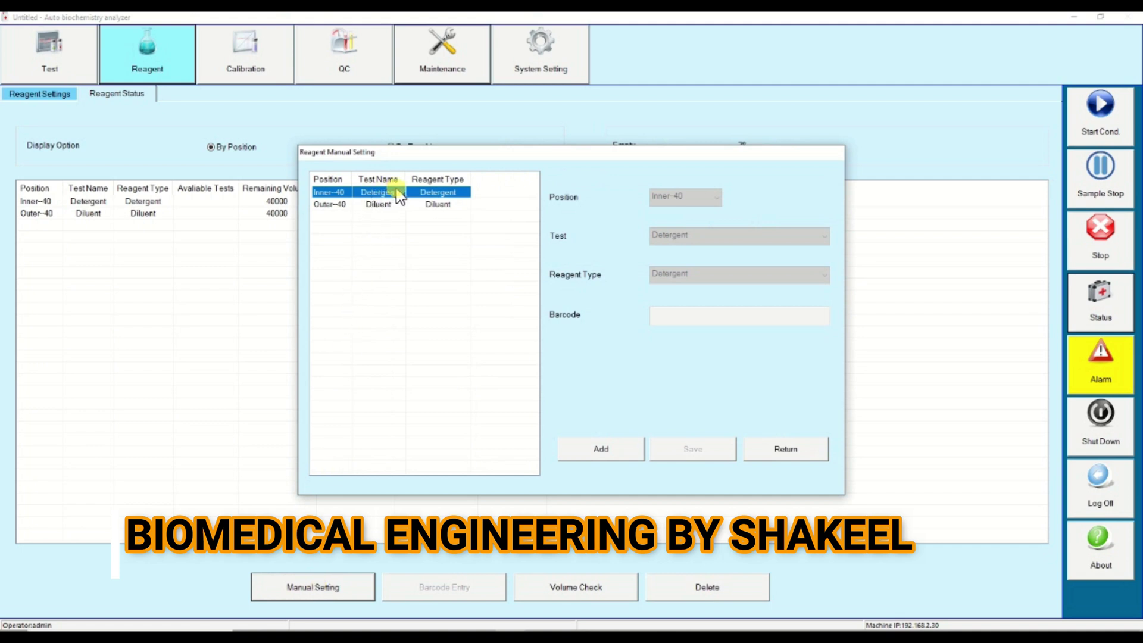
click(593, 457)
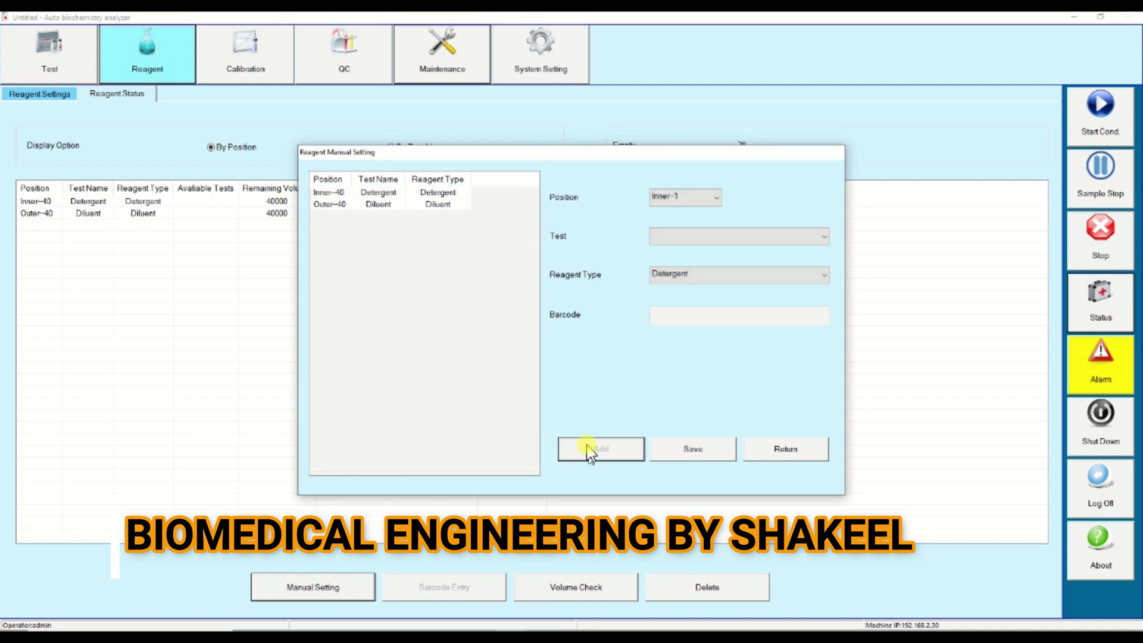
click(717, 237)
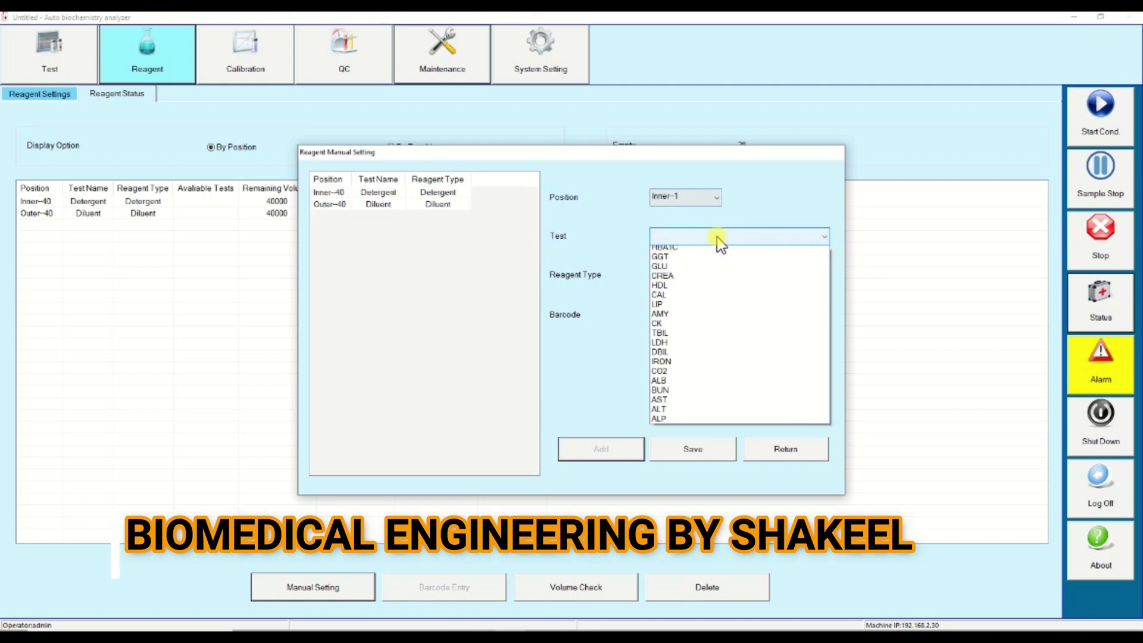
click(721, 251)
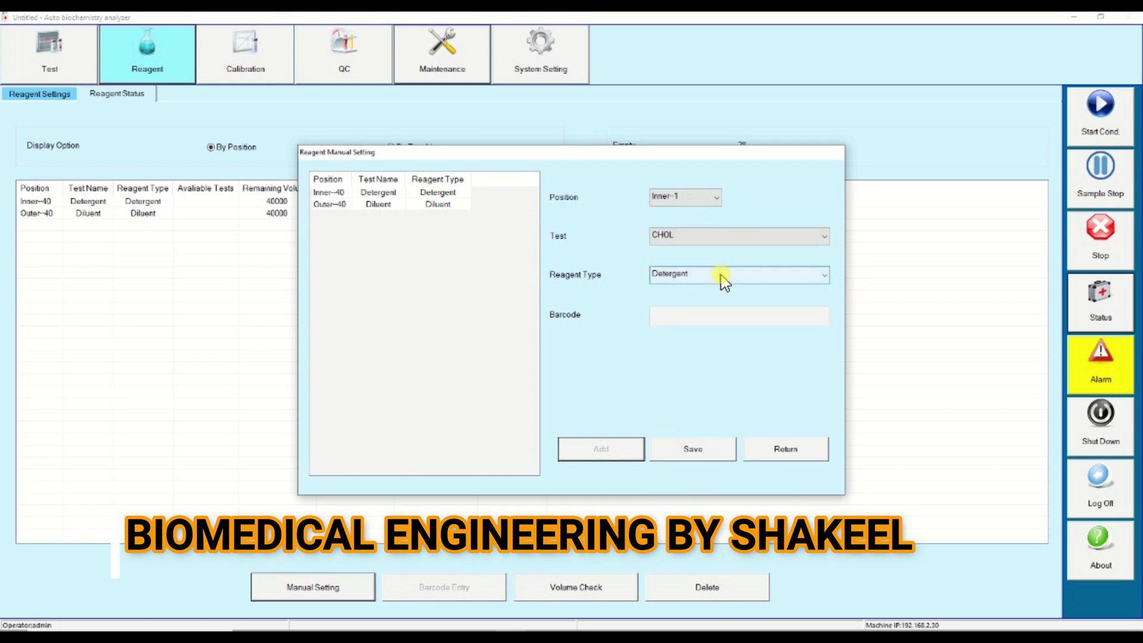
click(723, 279)
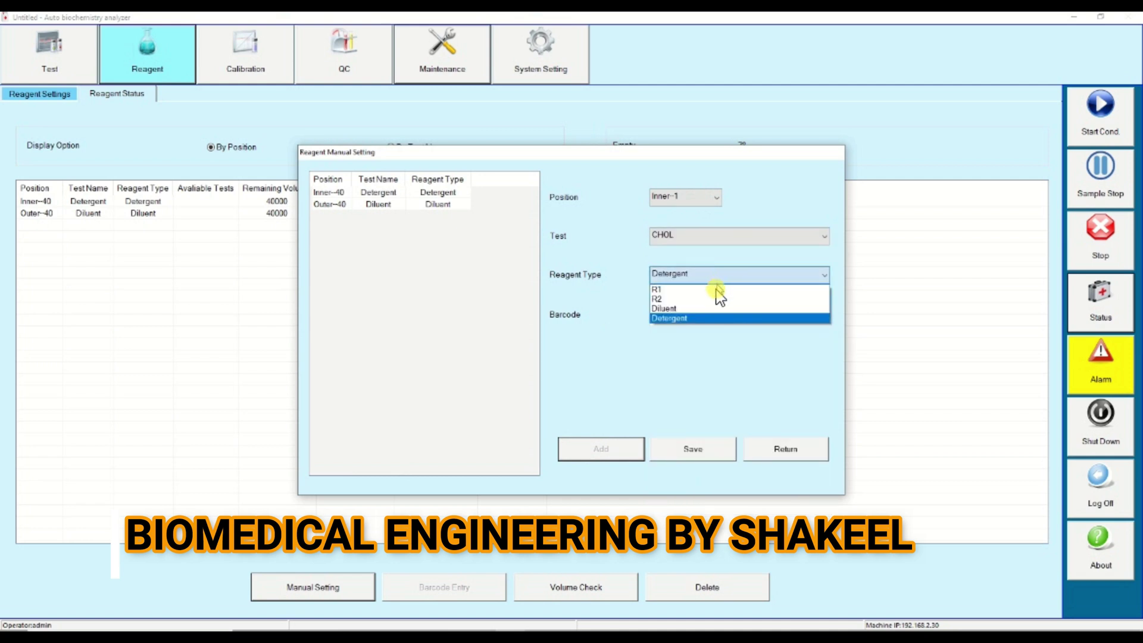
click(717, 292)
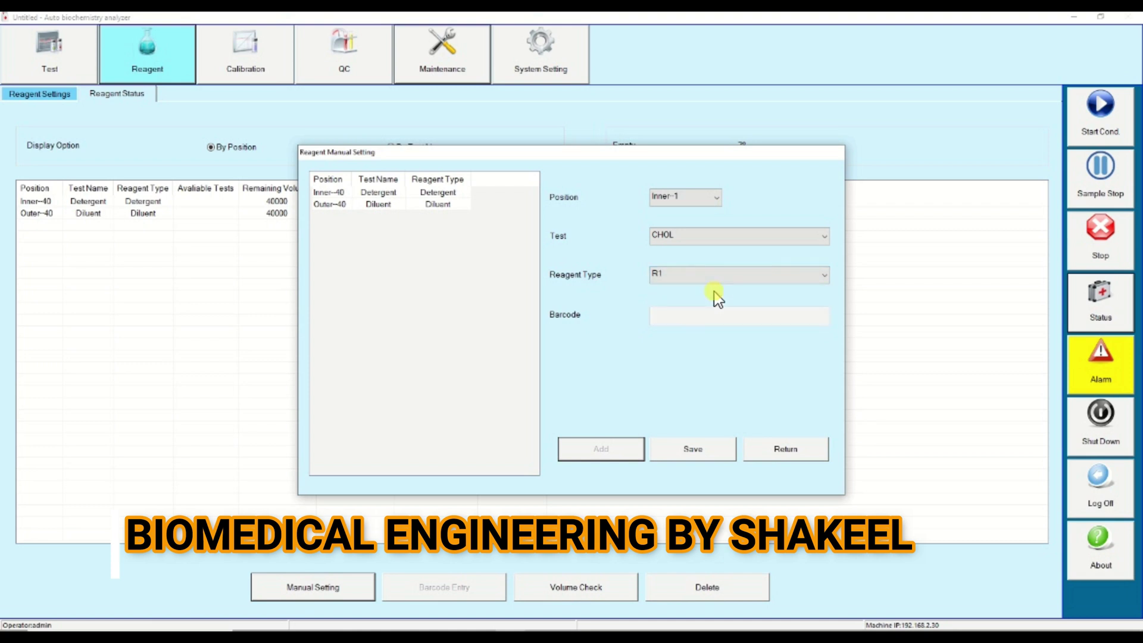
click(691, 456)
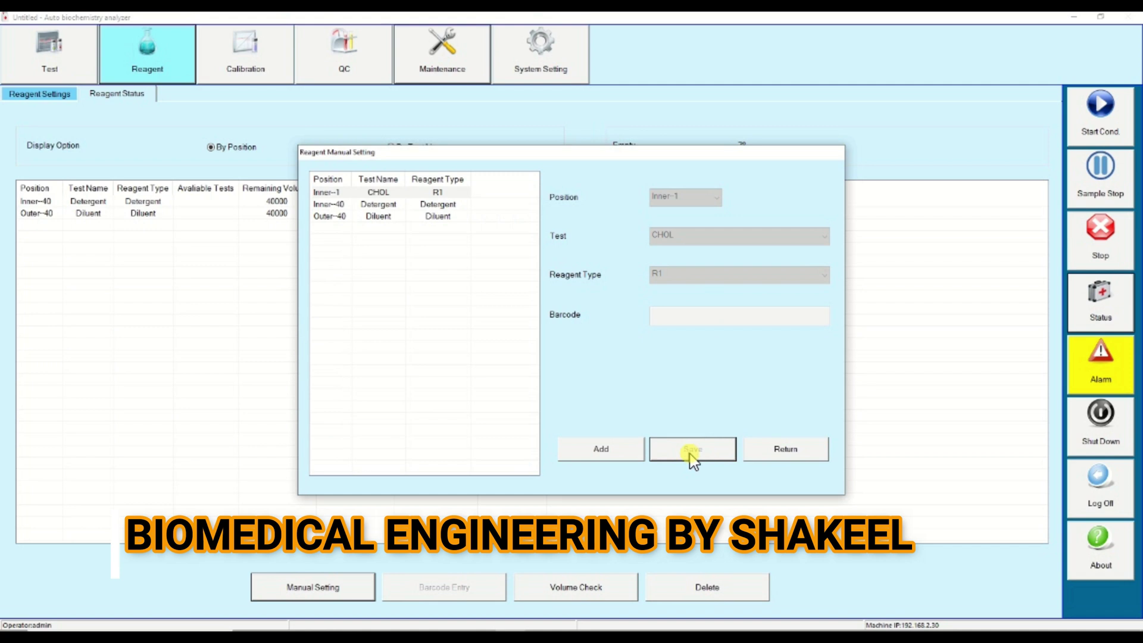
Add the AST test's R1 reagent at position Inner-2 and save it.
click(604, 452)
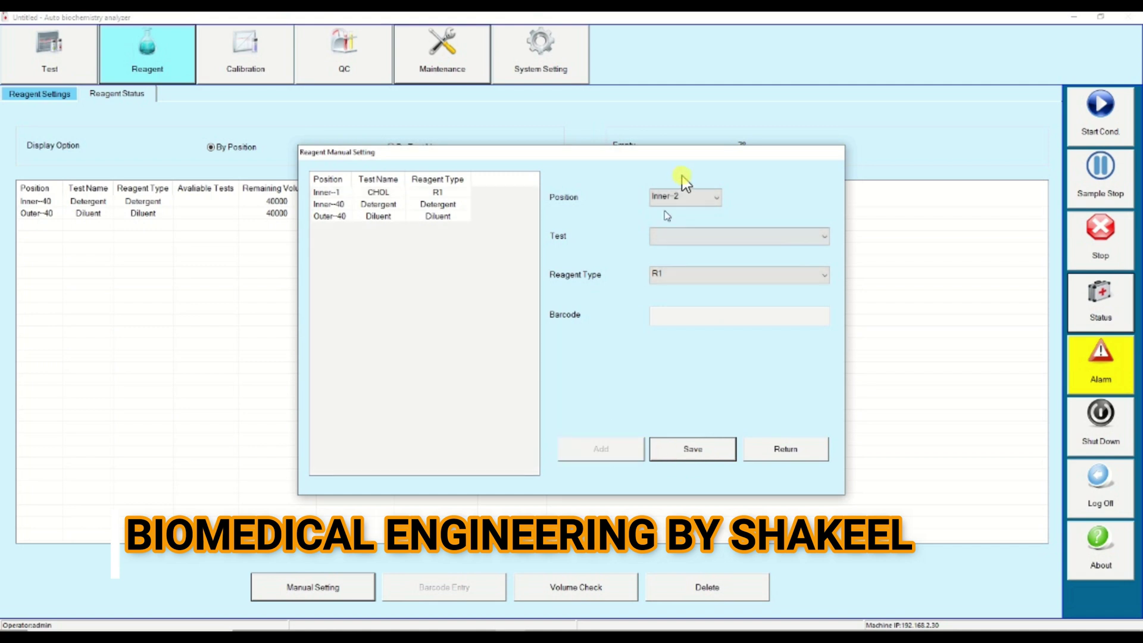
click(692, 235)
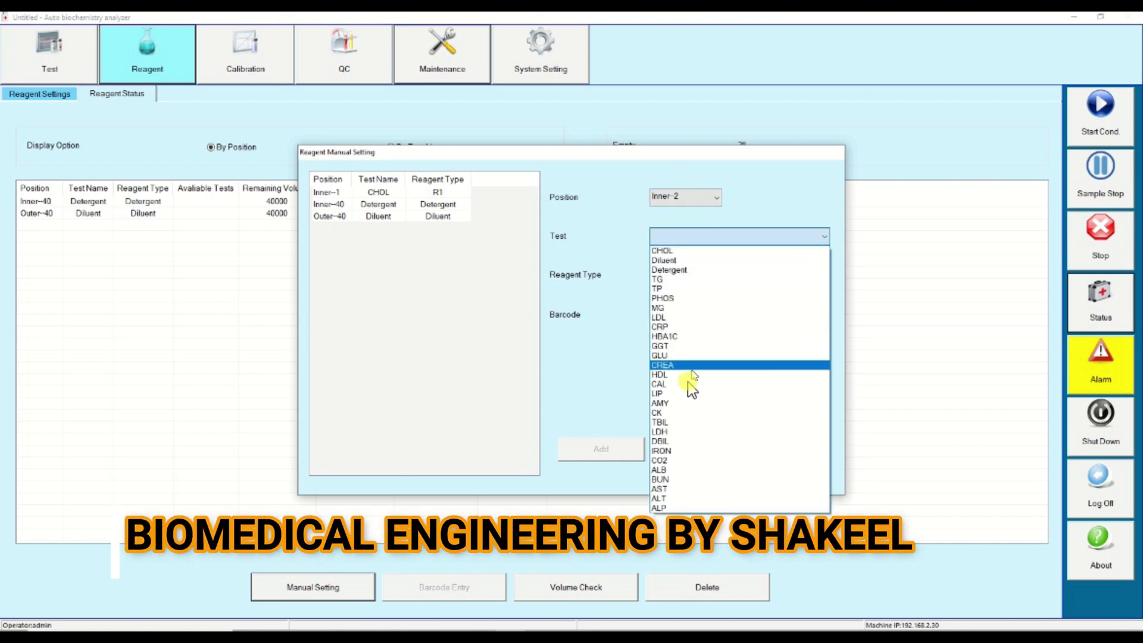
click(678, 491)
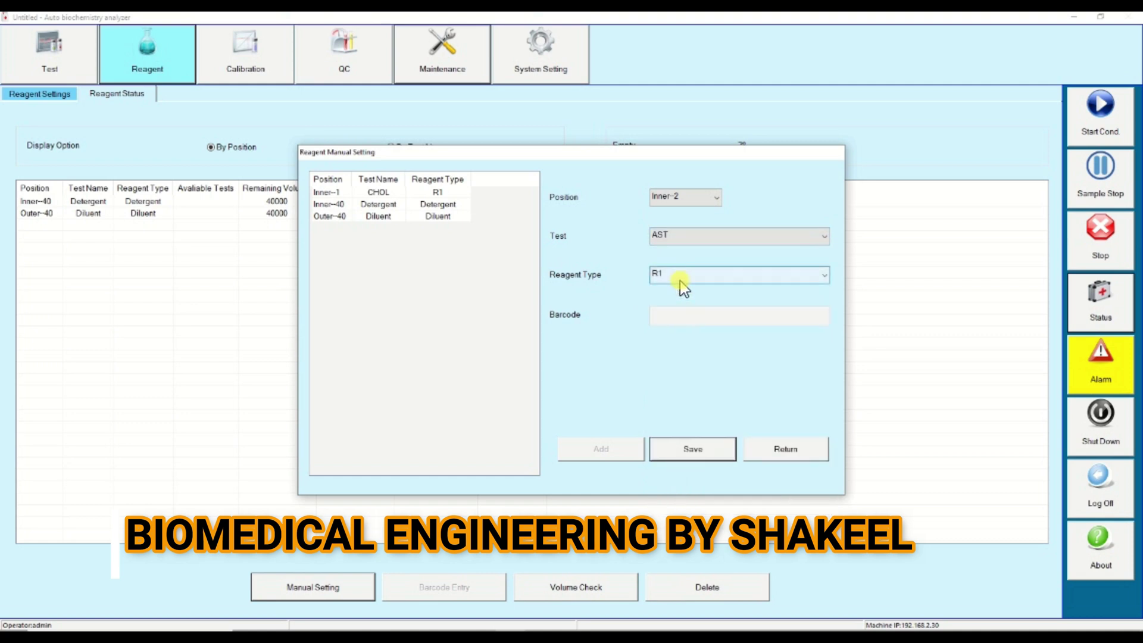
click(693, 450)
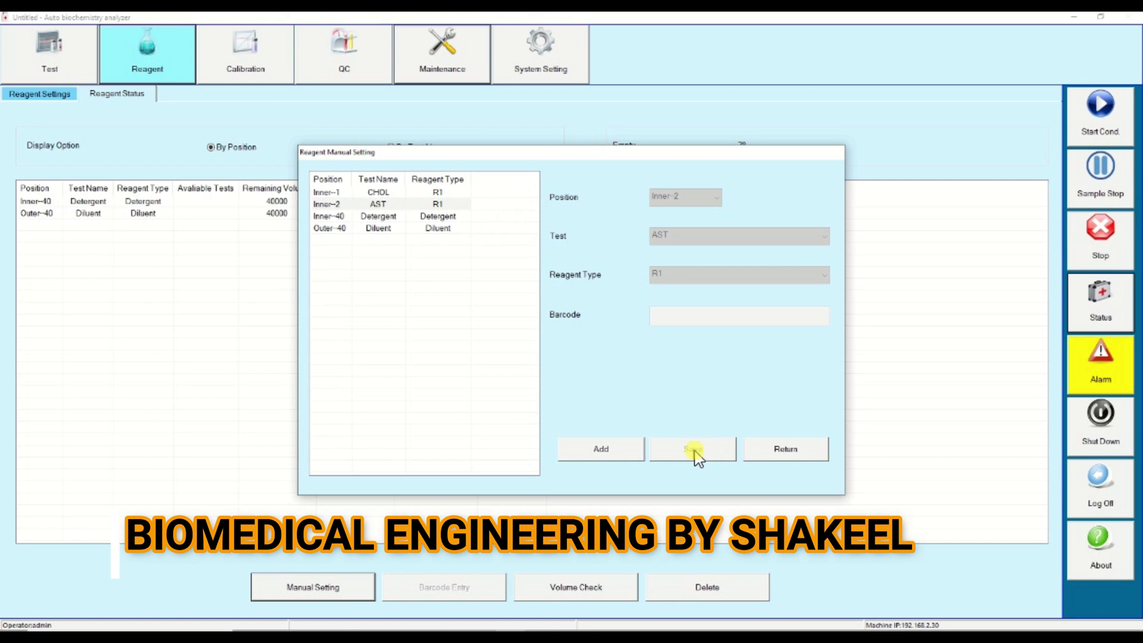
Add the AST test's R2 reagent at position Outer-1, save it and leave the manual reagent settings.
click(364, 232)
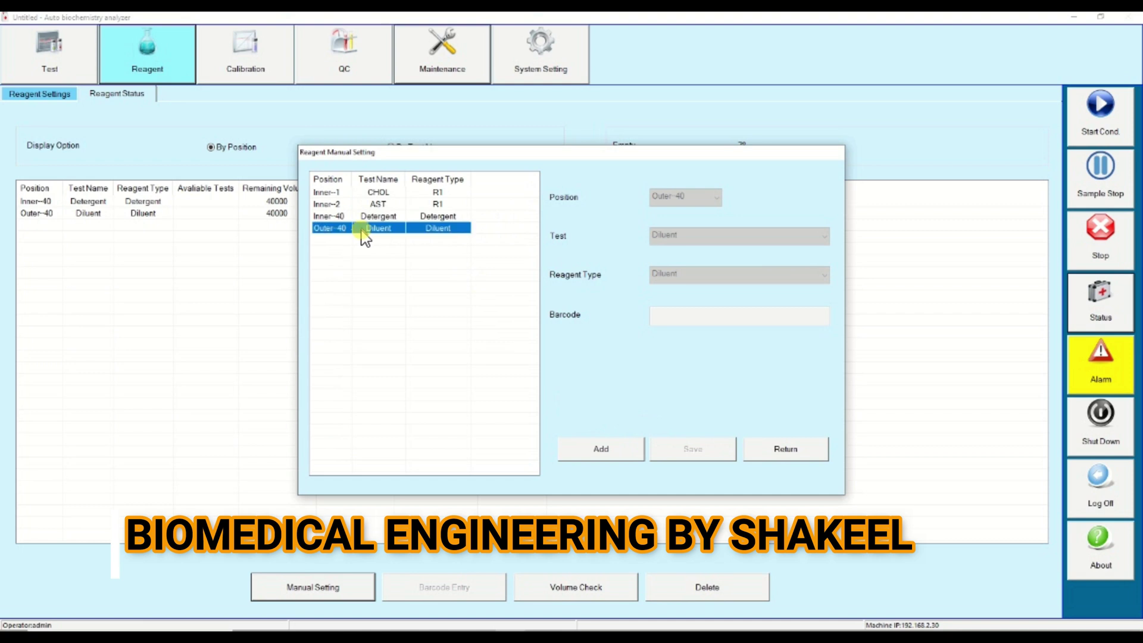
click(605, 451)
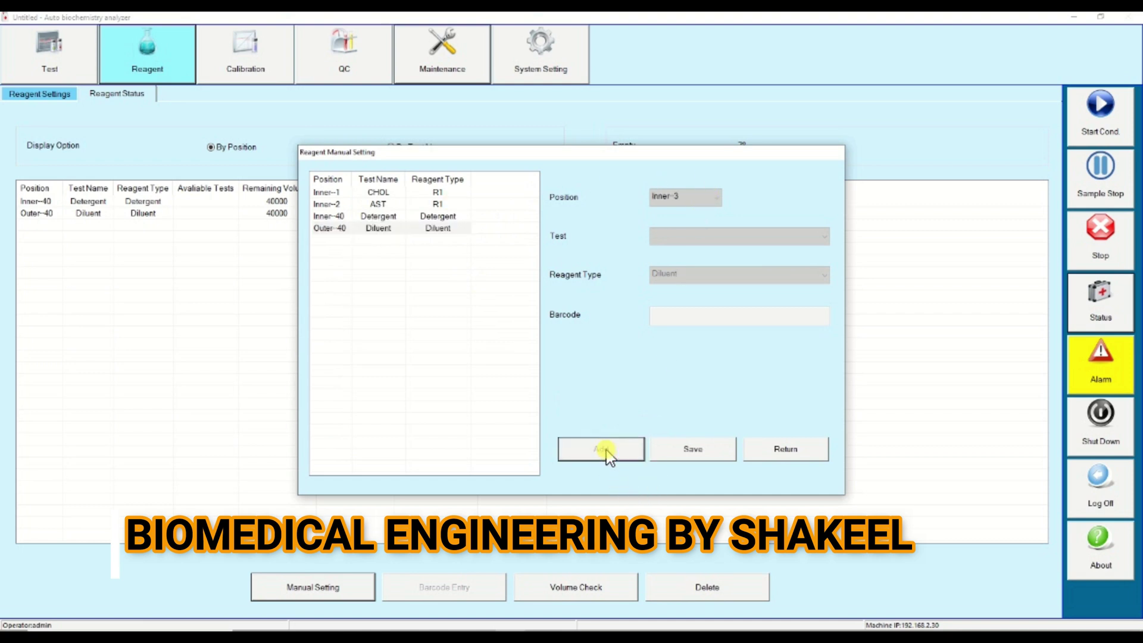
click(707, 197)
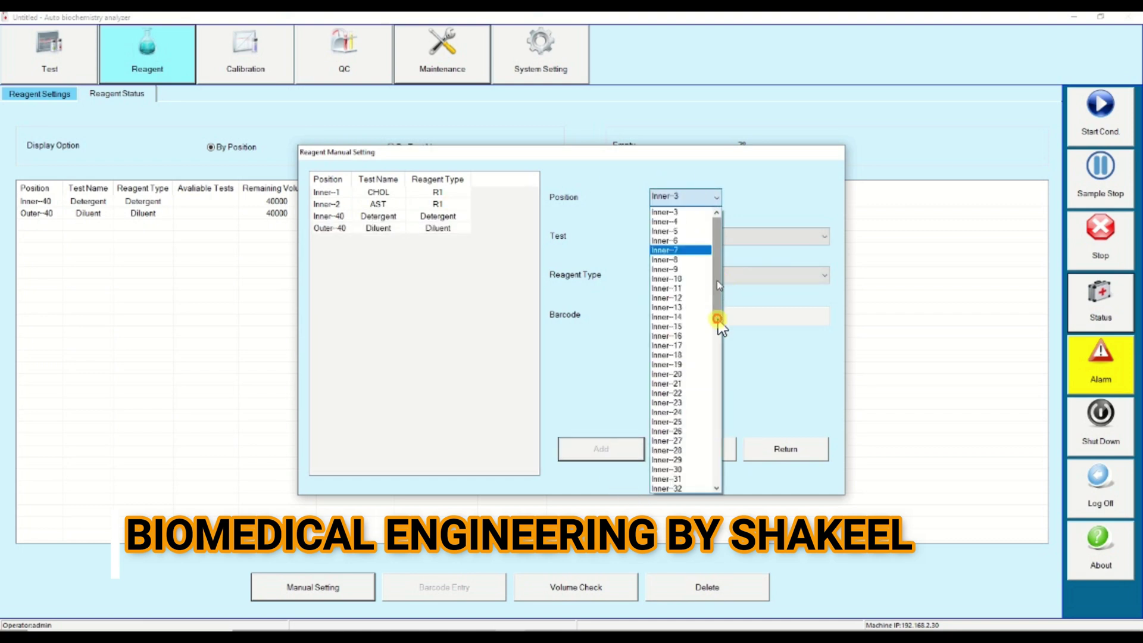
drag(720, 318, 717, 351)
click(717, 354)
click(717, 352)
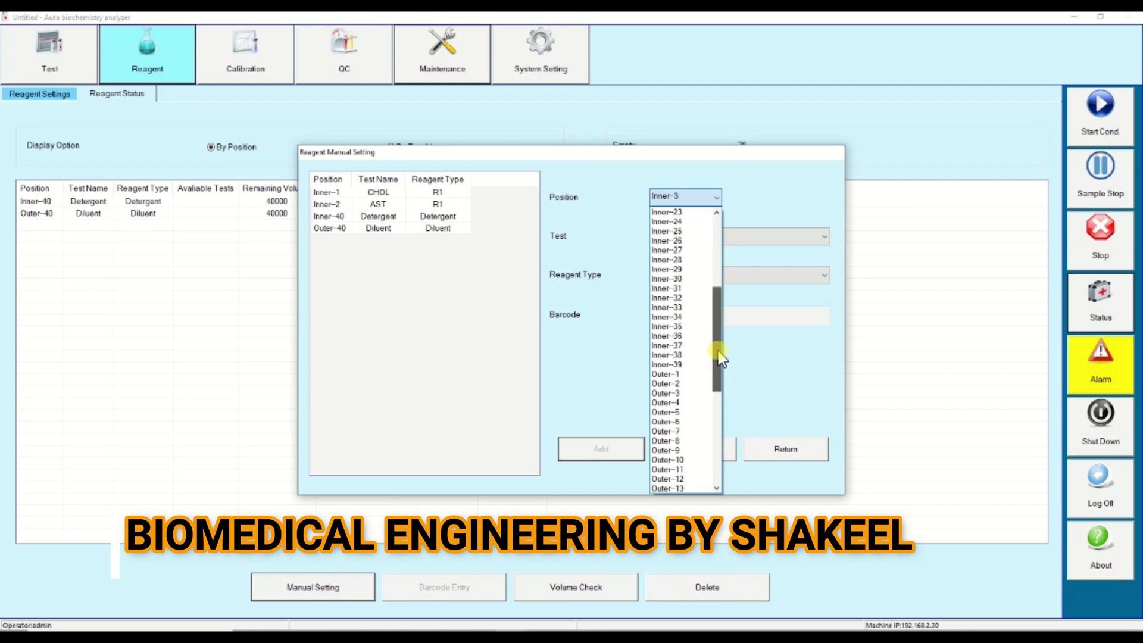
click(690, 373)
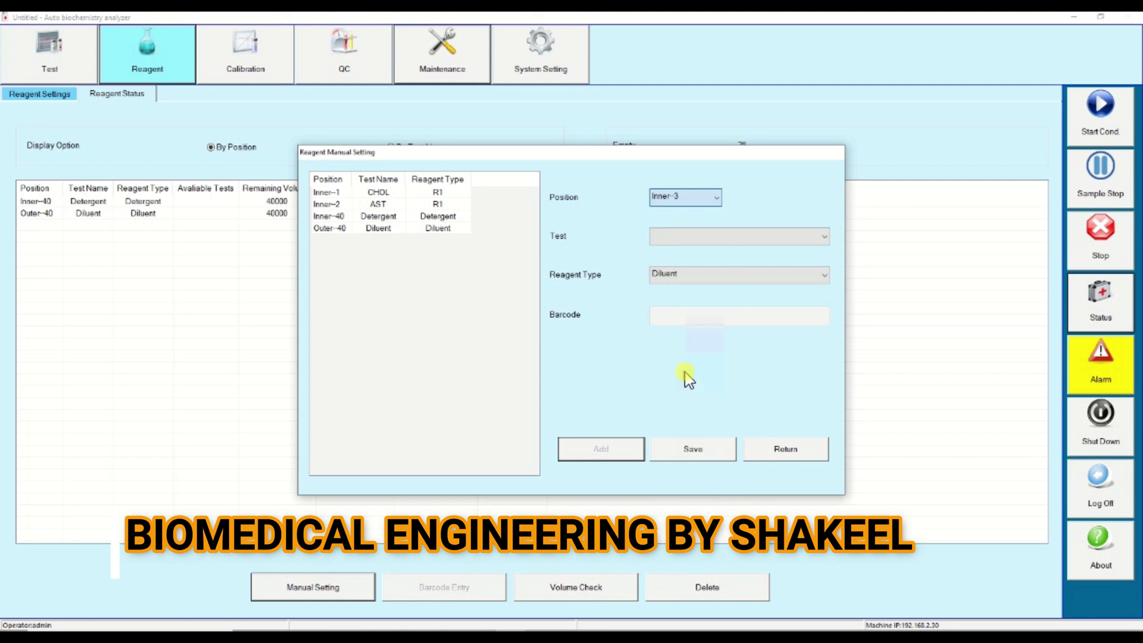
click(727, 233)
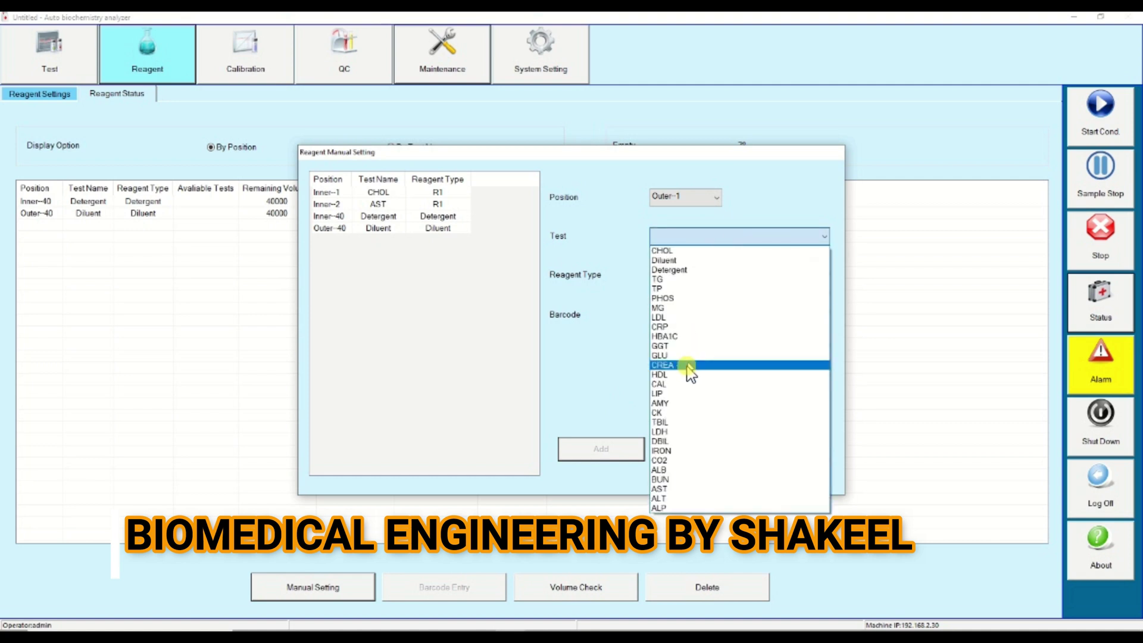
click(681, 490)
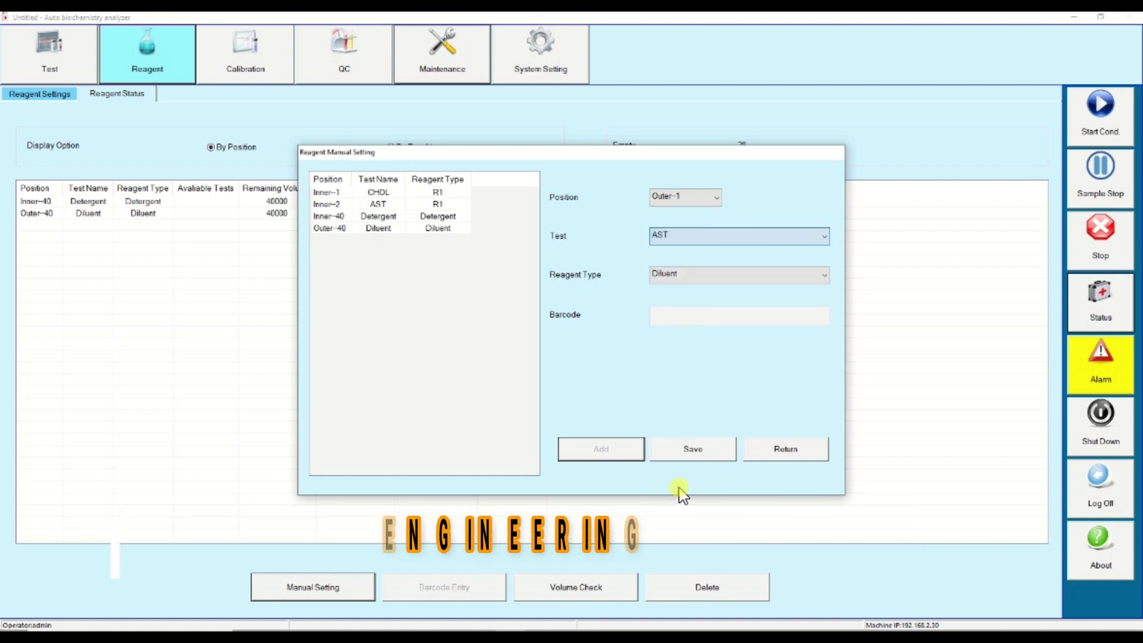
click(688, 276)
click(683, 300)
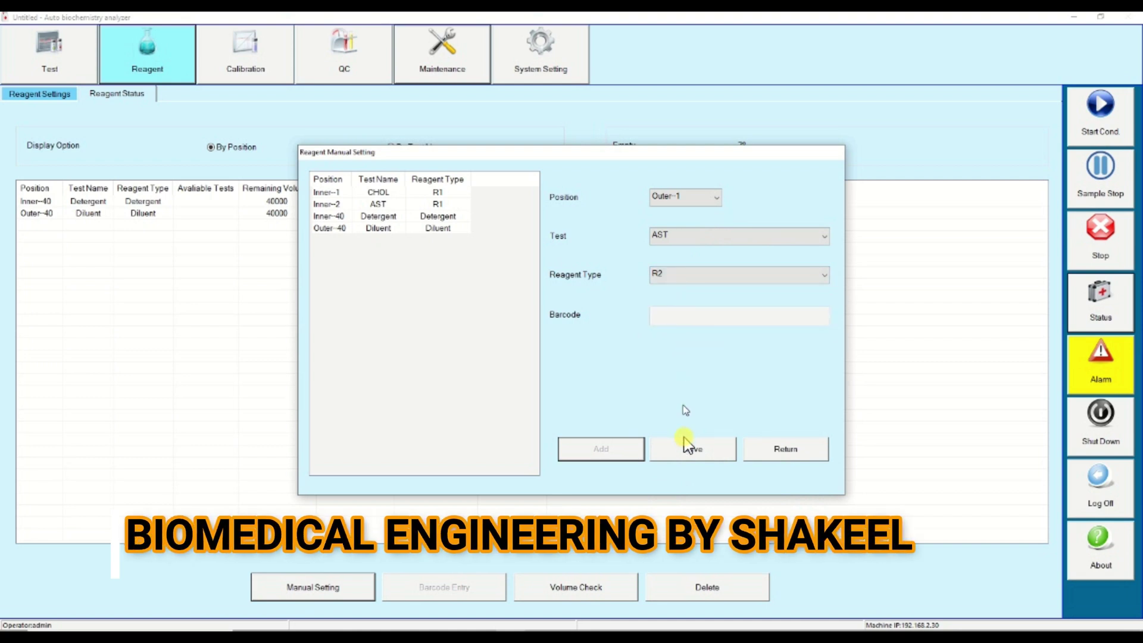
click(687, 454)
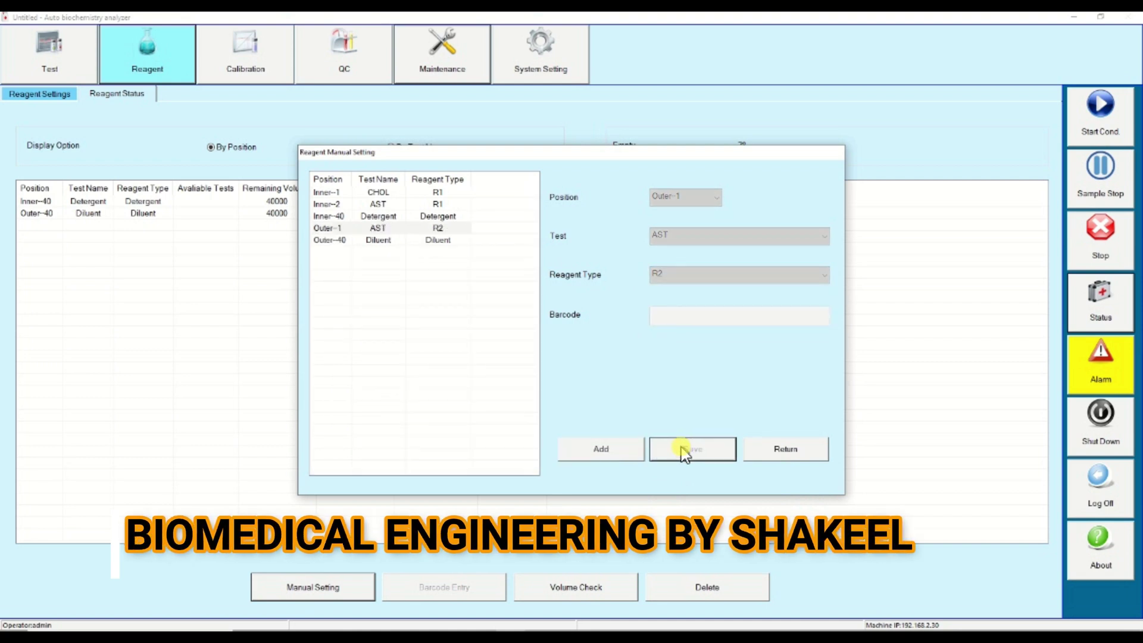
click(784, 449)
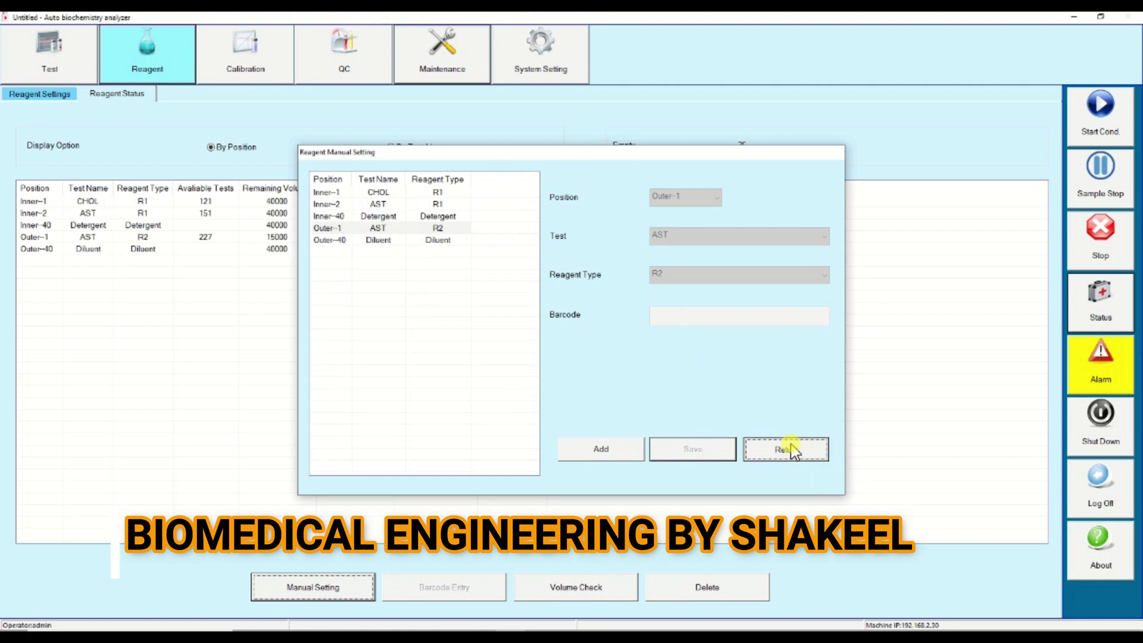
Review each assigned reagent position in the list, then display the list by test name.
click(44, 202)
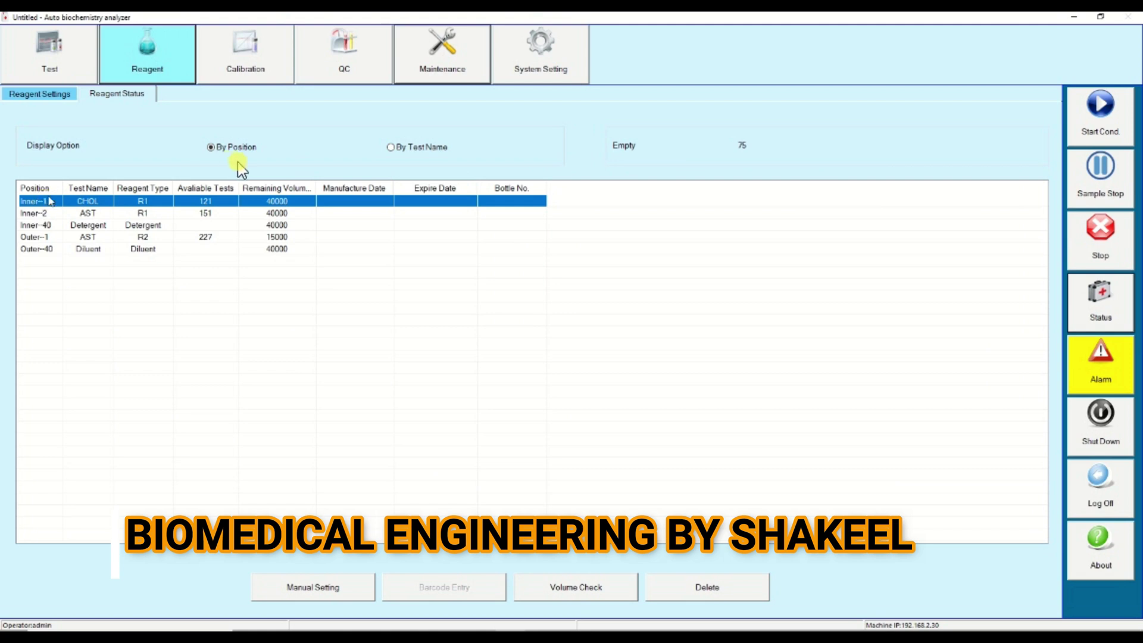
click(75, 214)
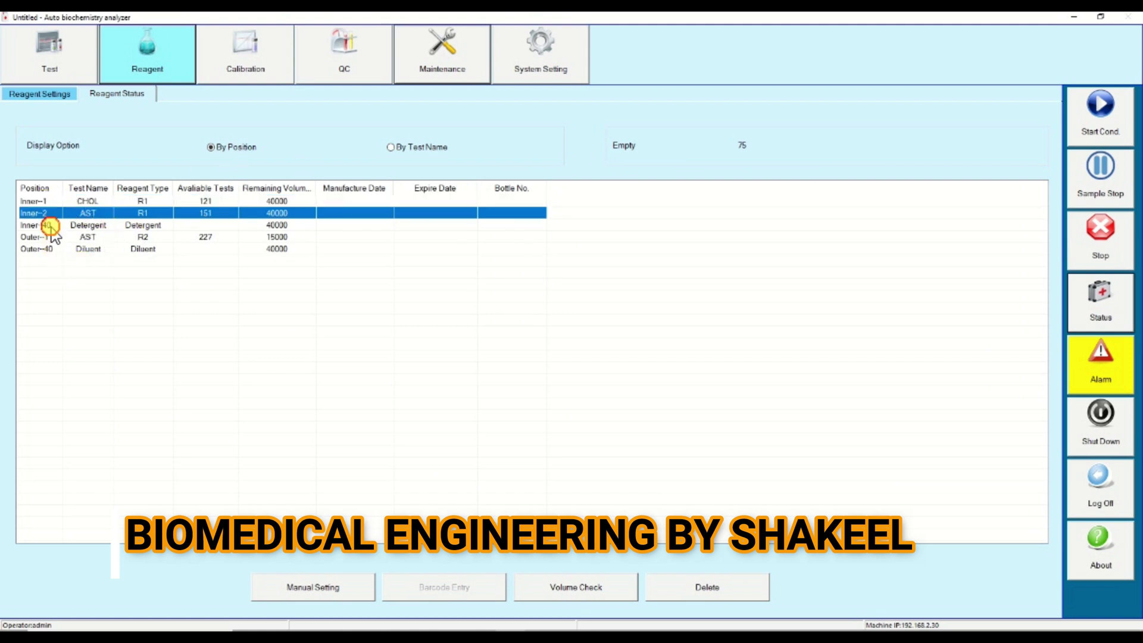
click(50, 225)
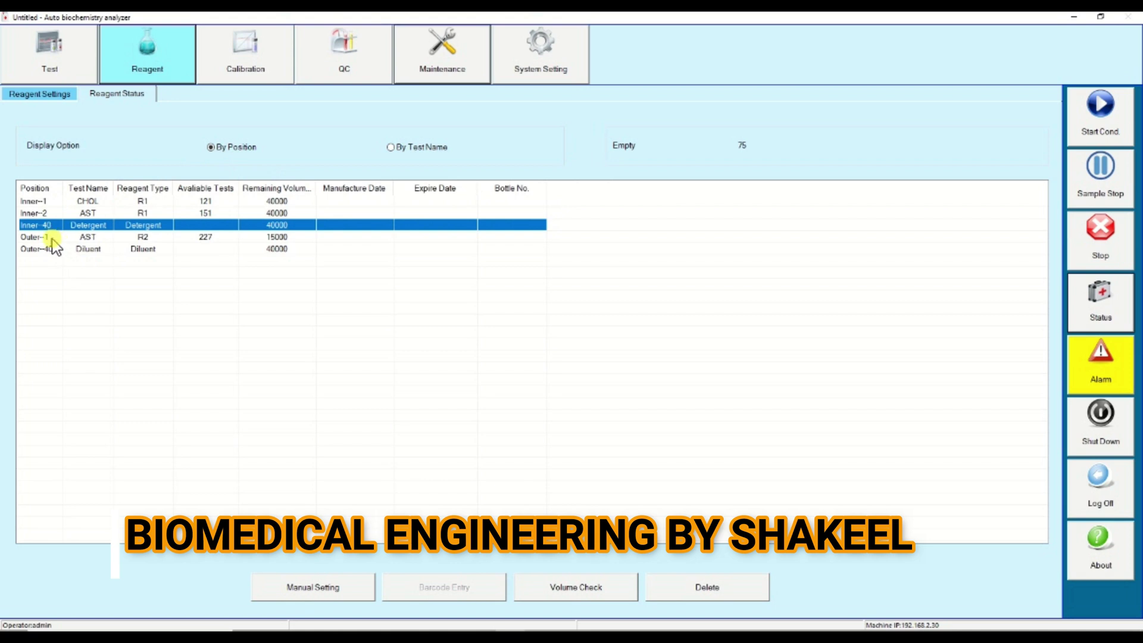
click(52, 238)
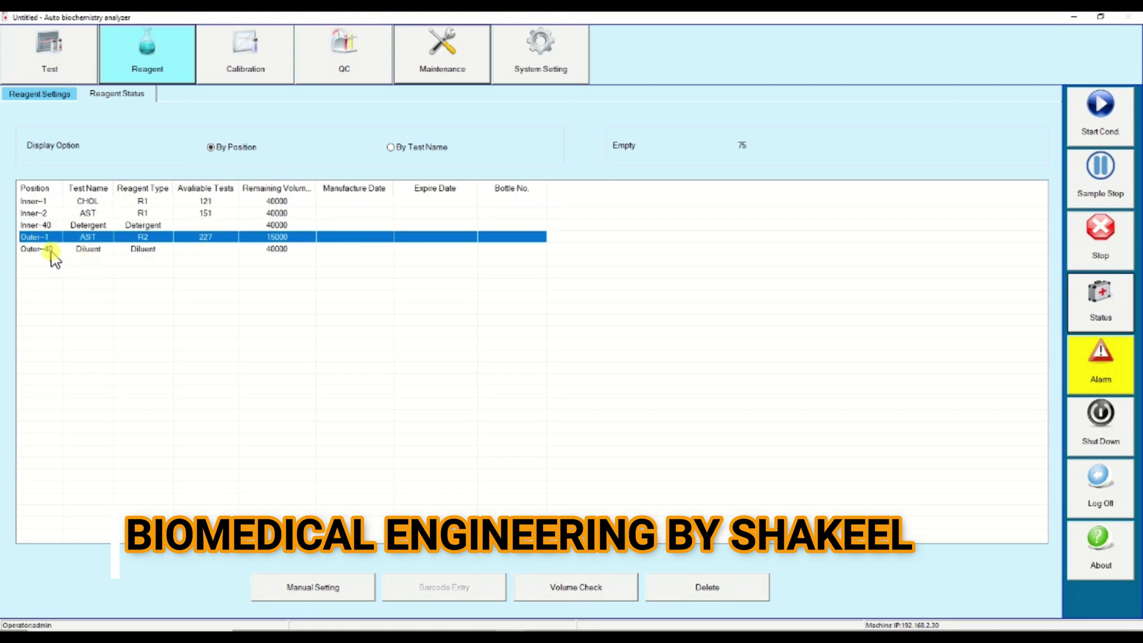
click(50, 250)
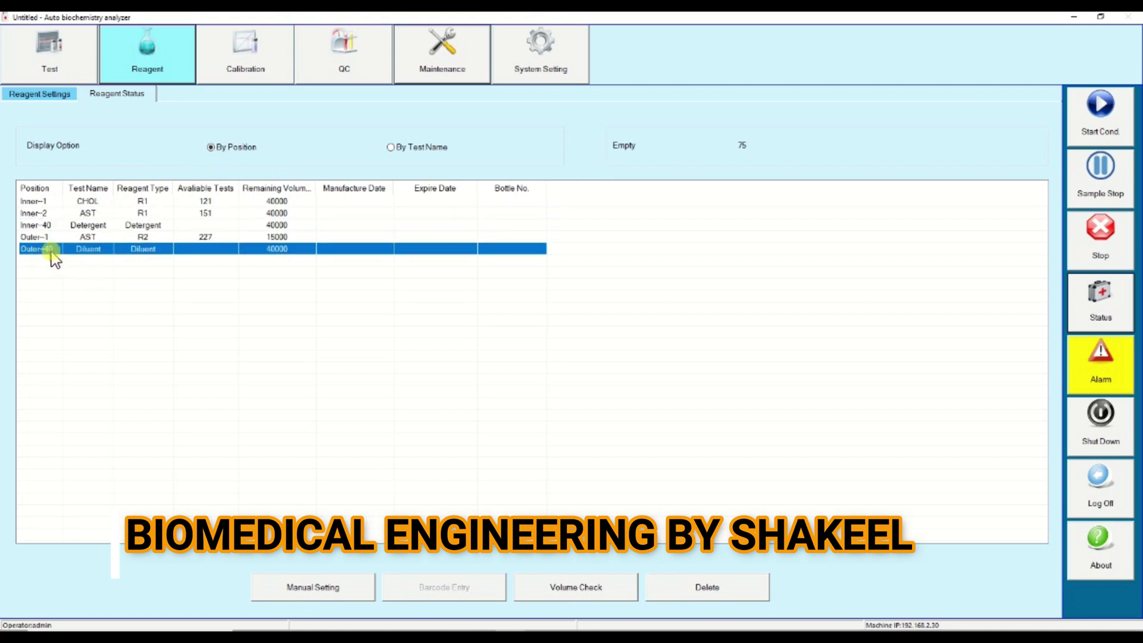
click(429, 146)
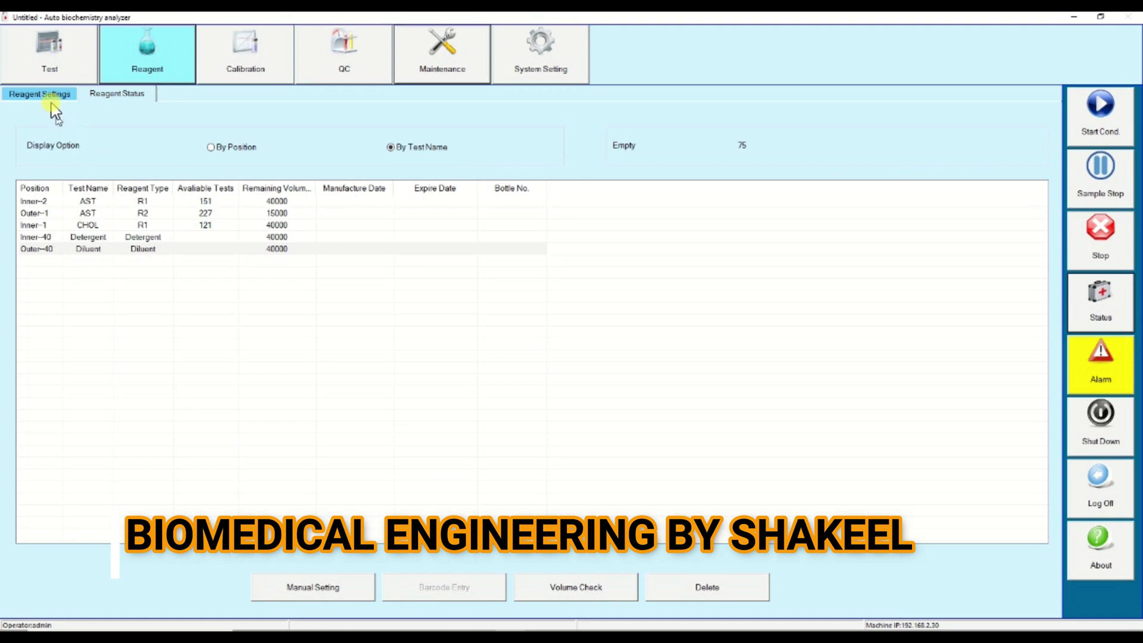
Open the graphical reagent status and inspect the details of positions Inner-2 and Outer-1.
click(1098, 303)
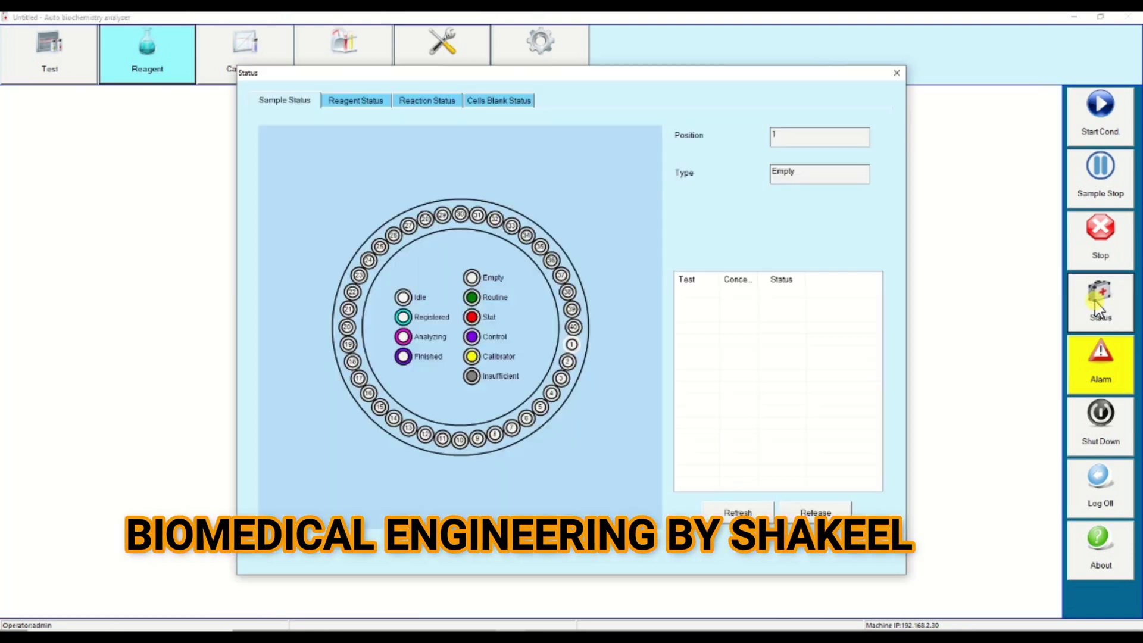
click(349, 103)
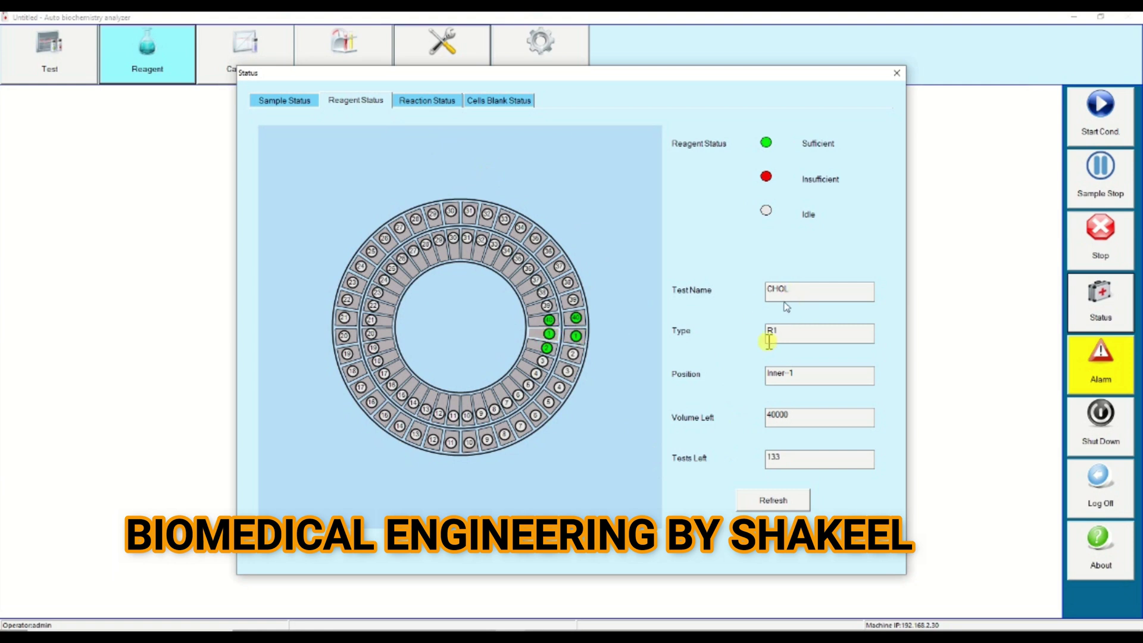
click(545, 349)
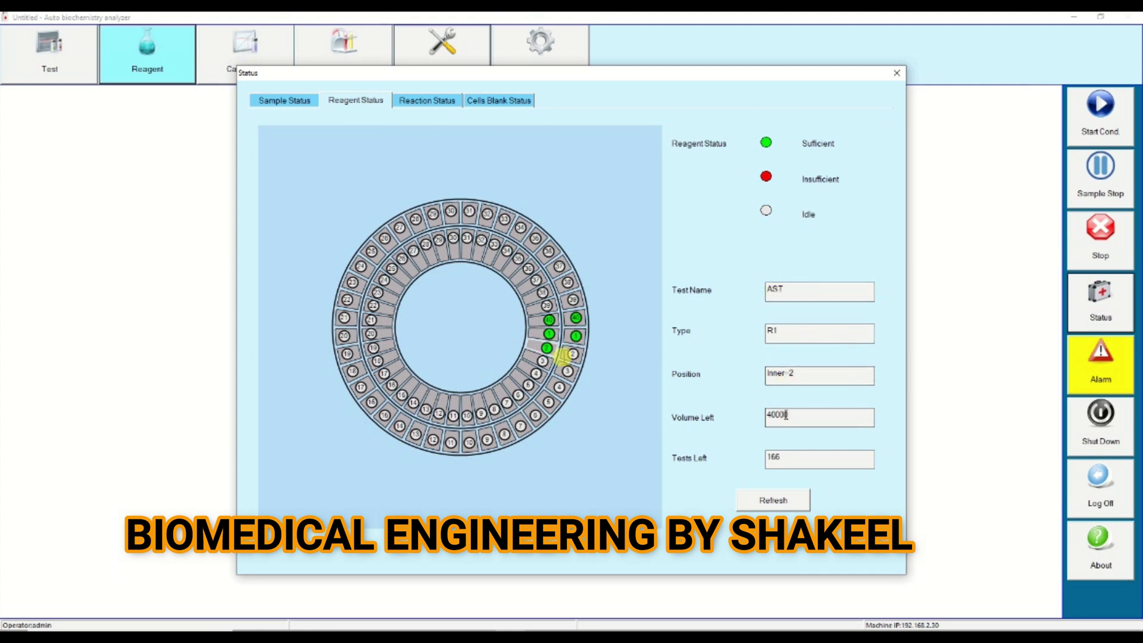
click(575, 337)
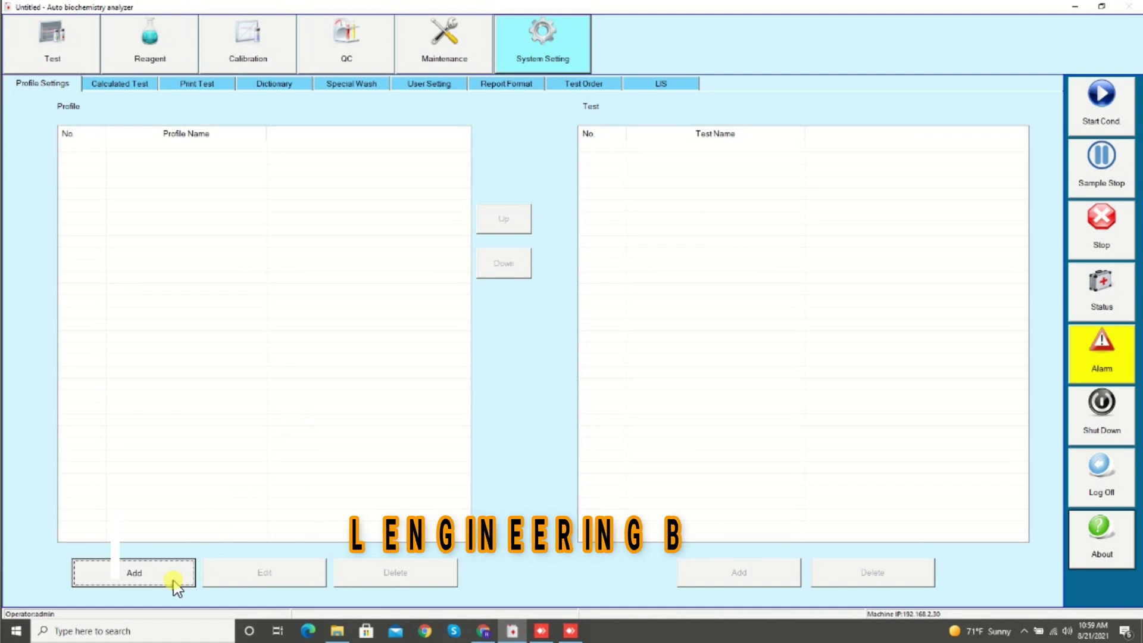
Add a new test profile named LFT in the profile settings.
click(174, 582)
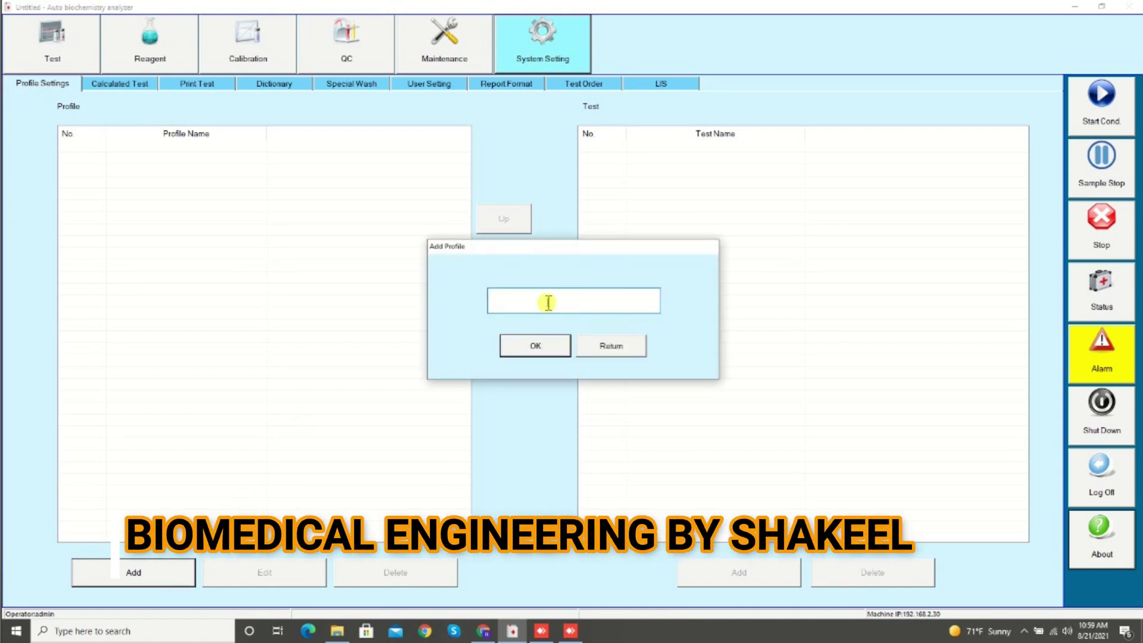
text(LH)
click(529, 348)
Add the AST test to the LFT profile.
click(737, 572)
click(646, 296)
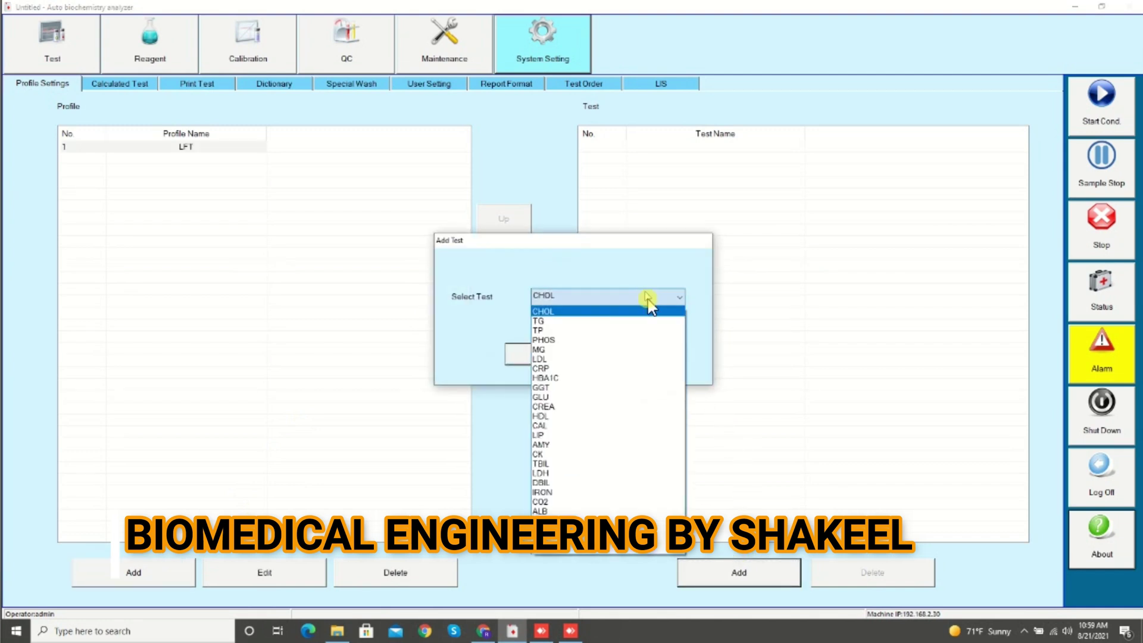
click(595, 529)
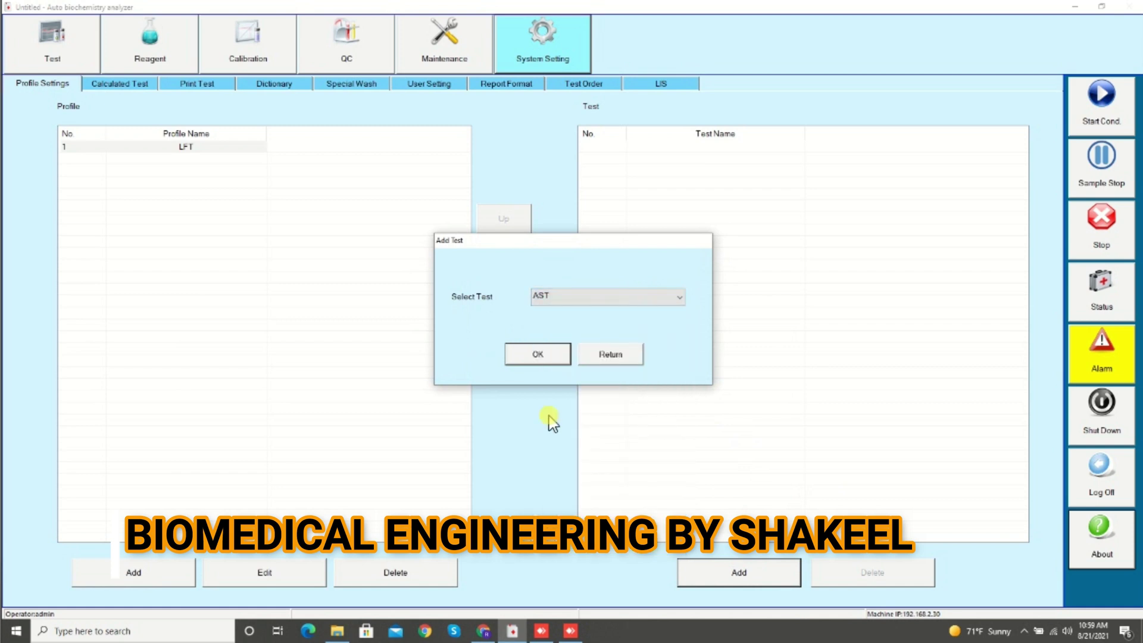
click(544, 358)
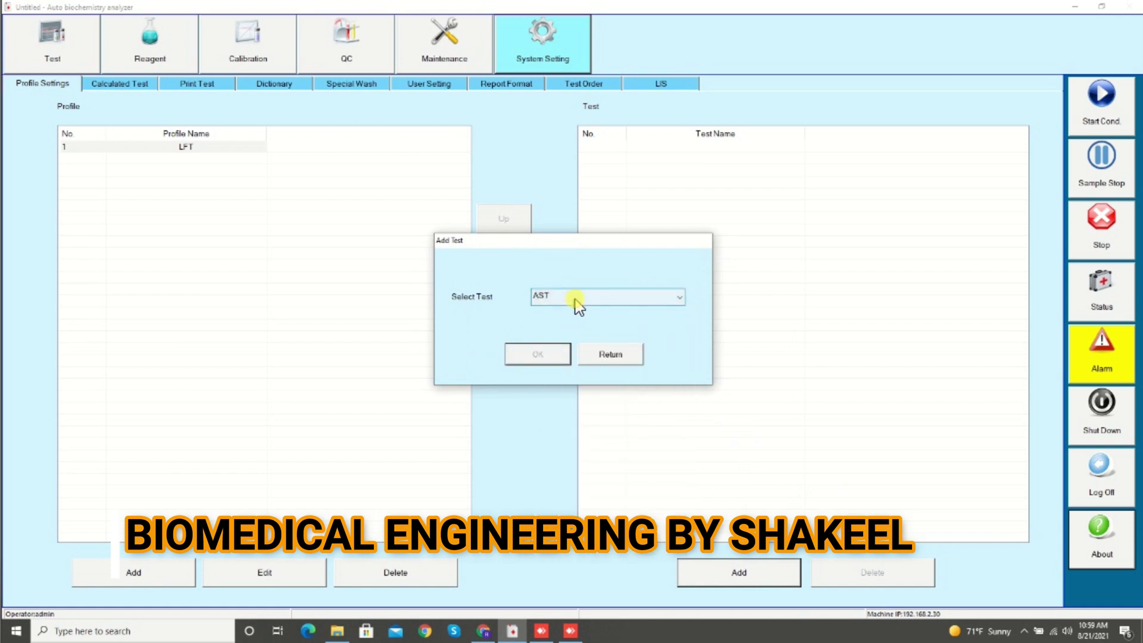
Add the ALT and ALP tests to the LFT profile.
click(578, 300)
click(543, 540)
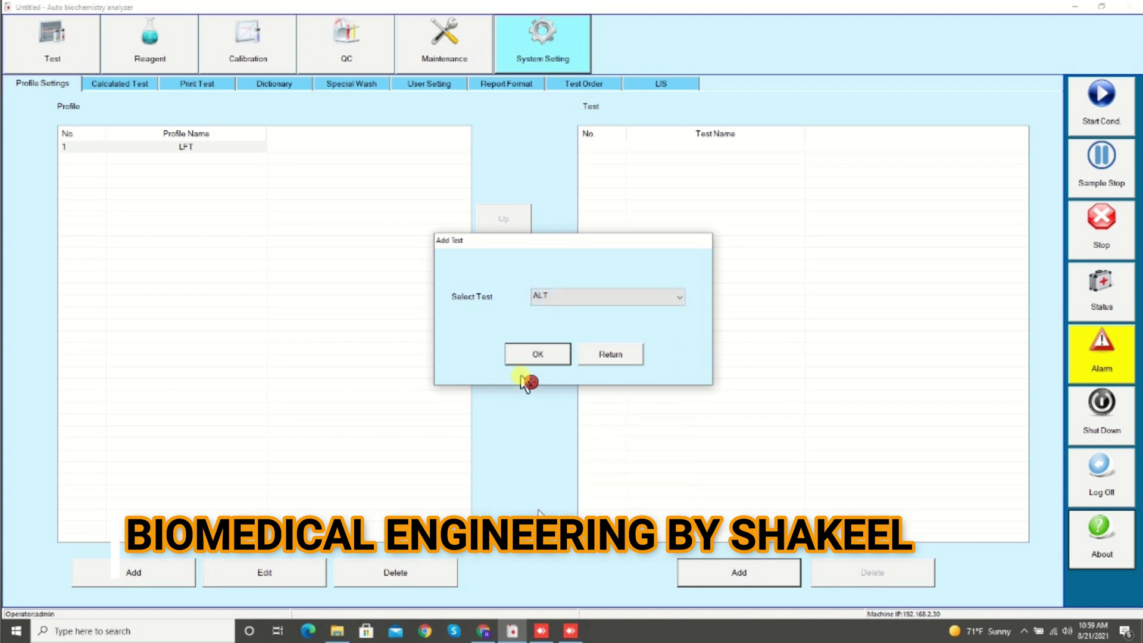
click(530, 349)
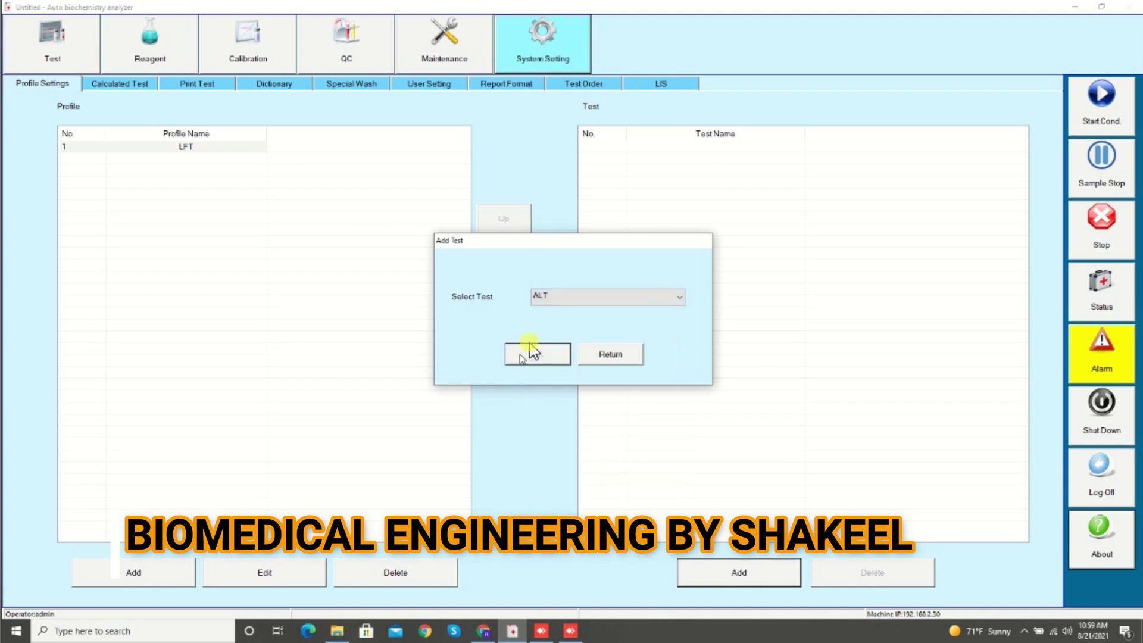
click(559, 304)
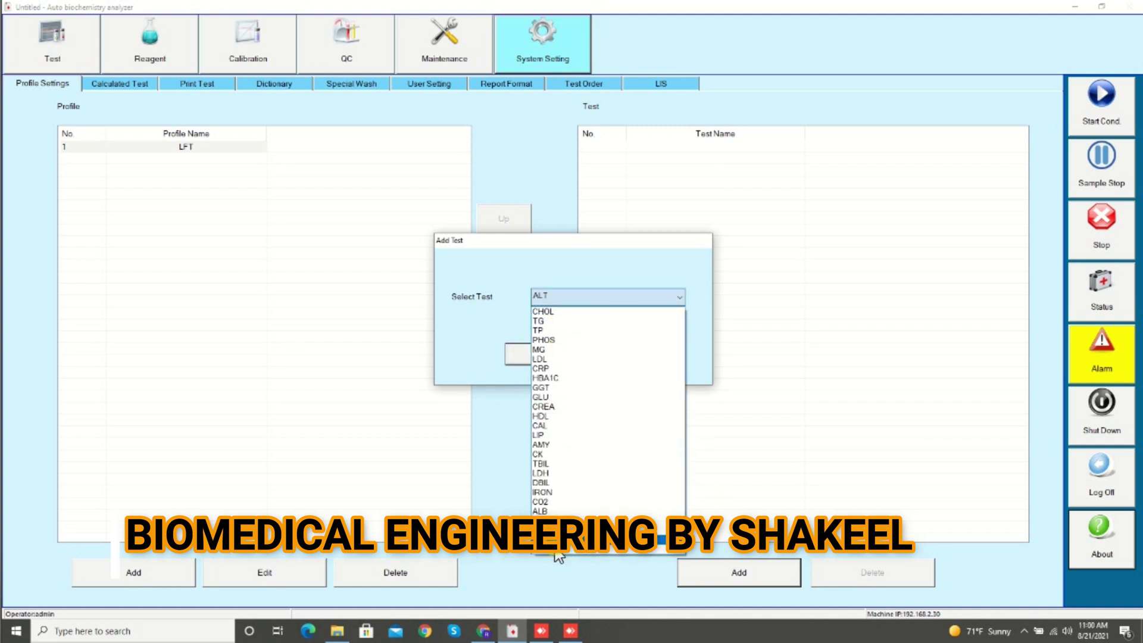
click(557, 551)
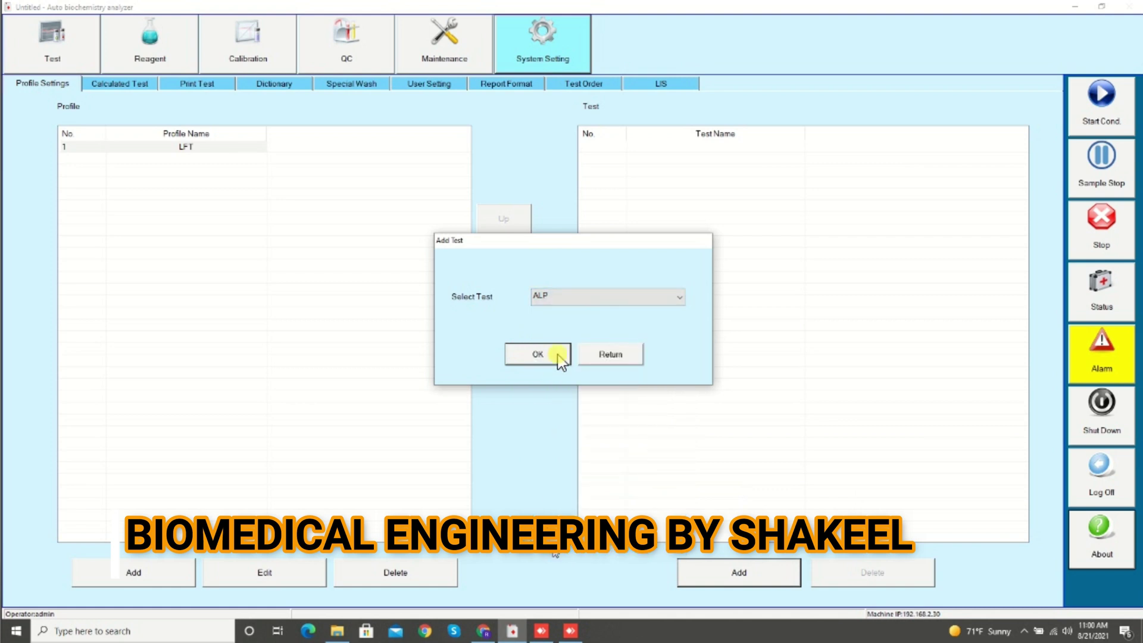
Add the TBIL and DBIL tests to the LFT profile.
click(569, 298)
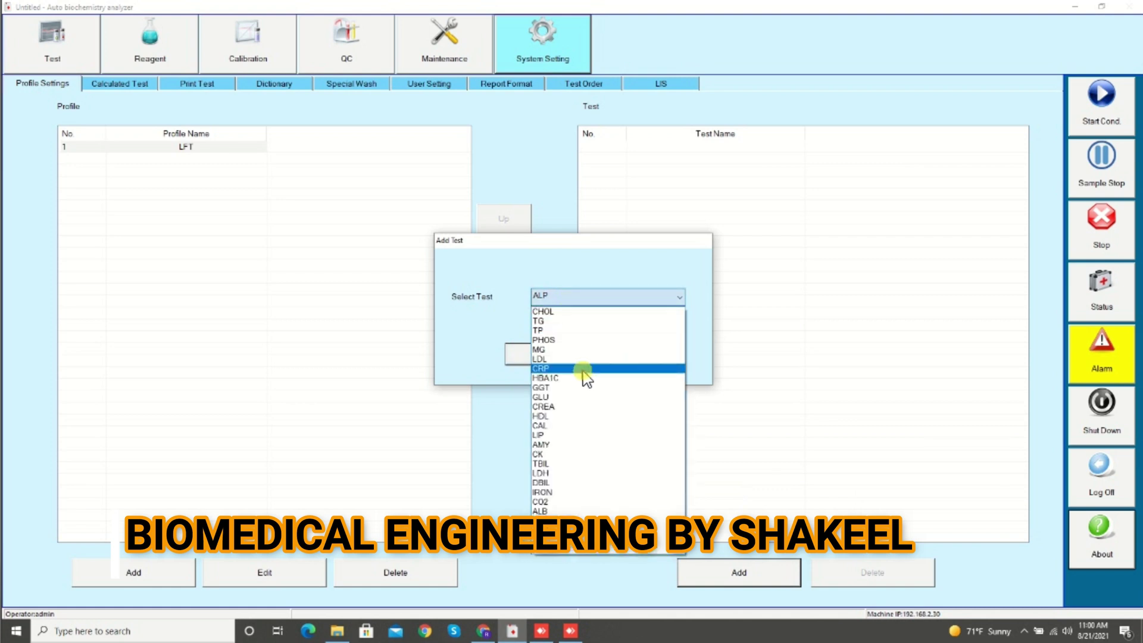
click(553, 466)
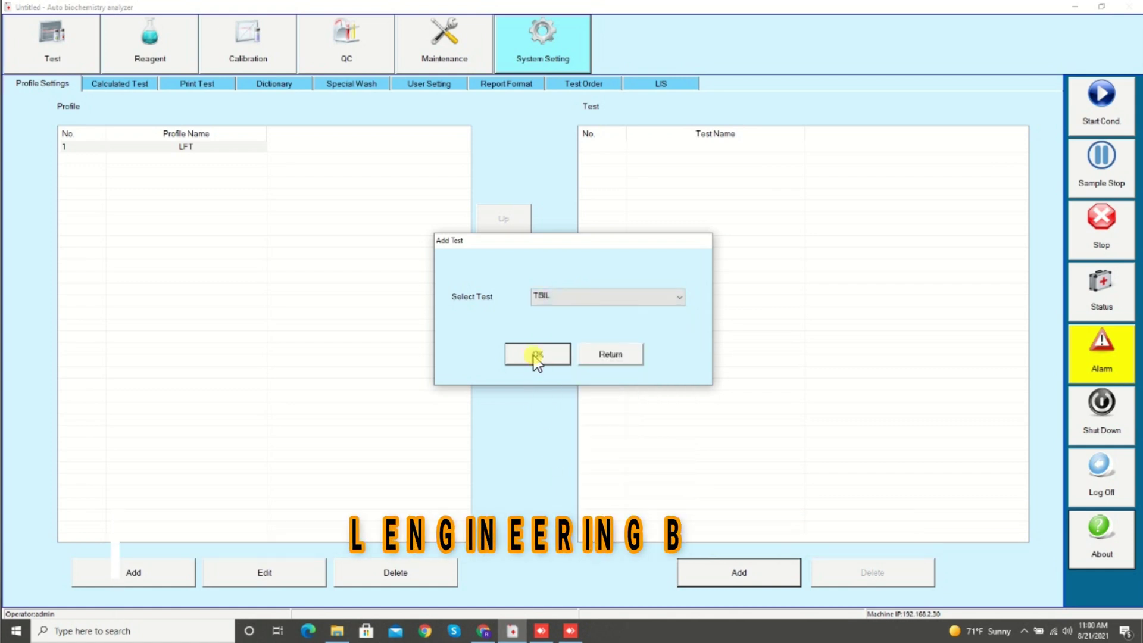
click(553, 298)
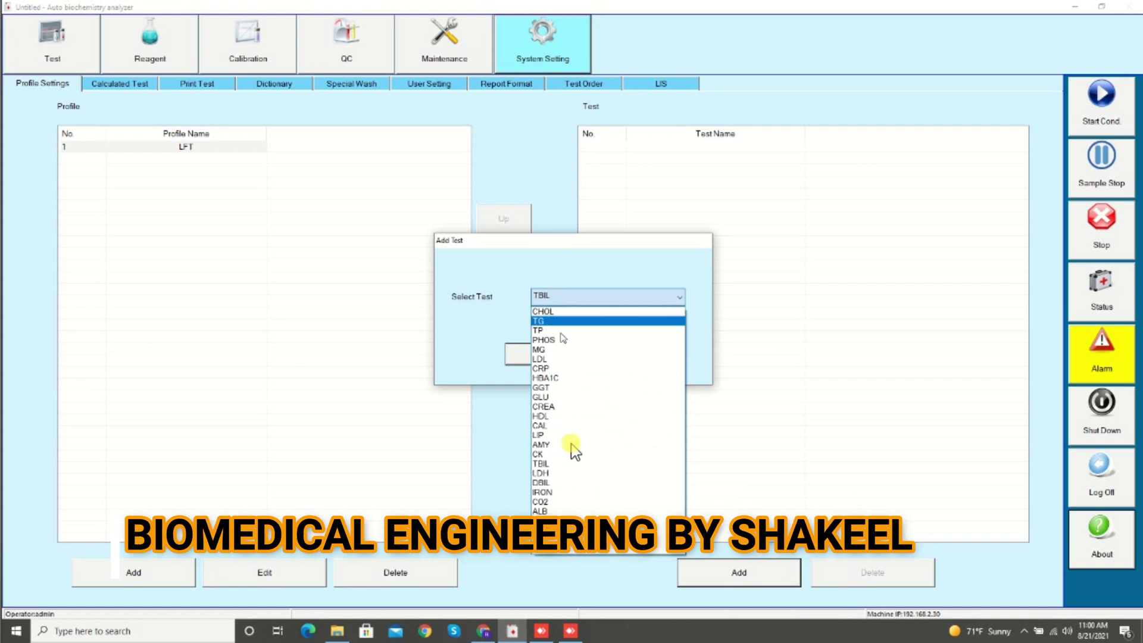
click(554, 481)
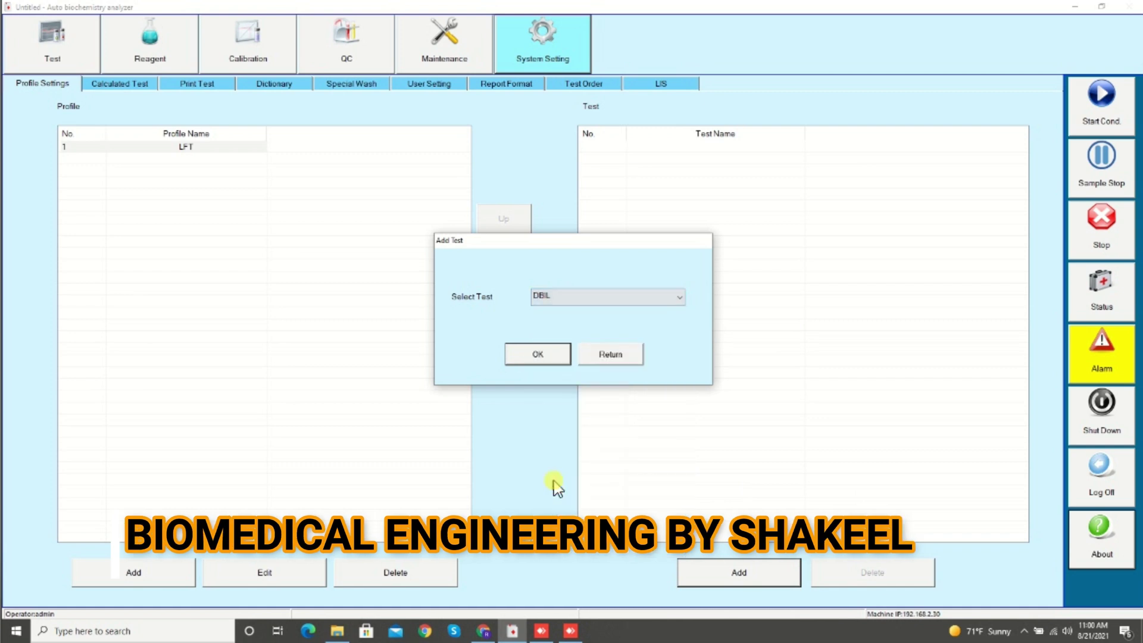
click(539, 359)
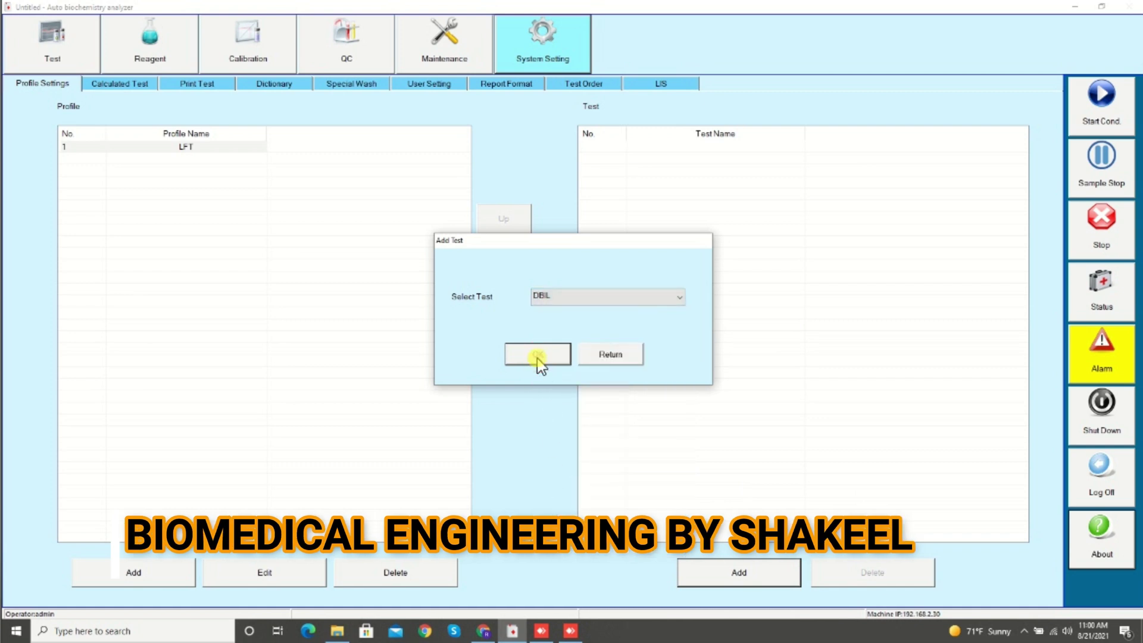
Add the GGT test to the LFT profile and finish adding tests to it.
click(549, 301)
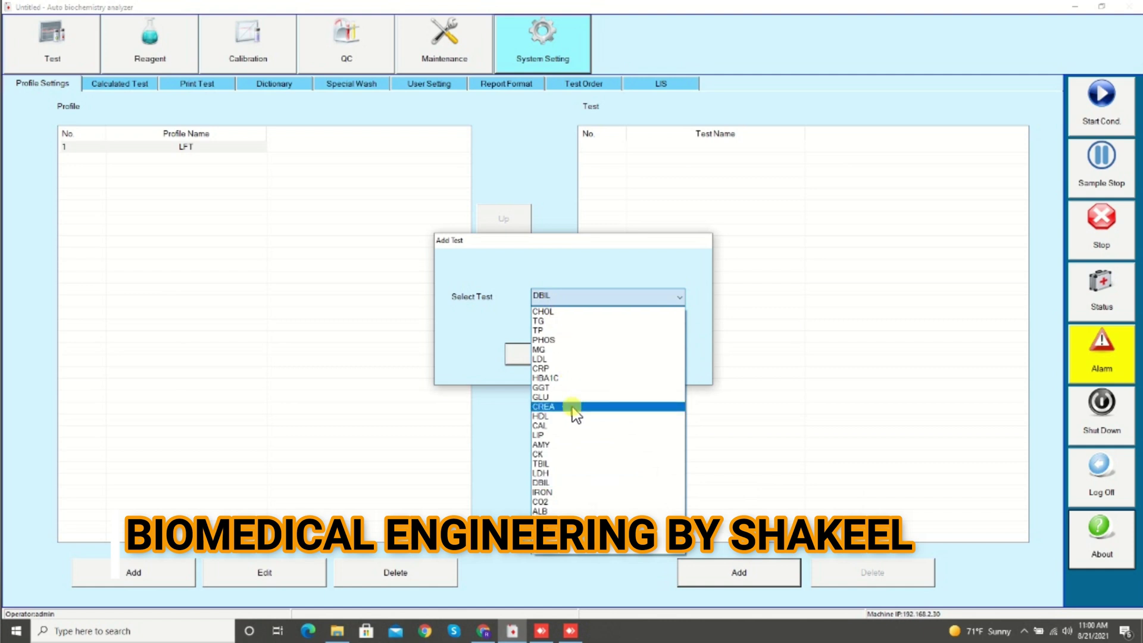
click(559, 387)
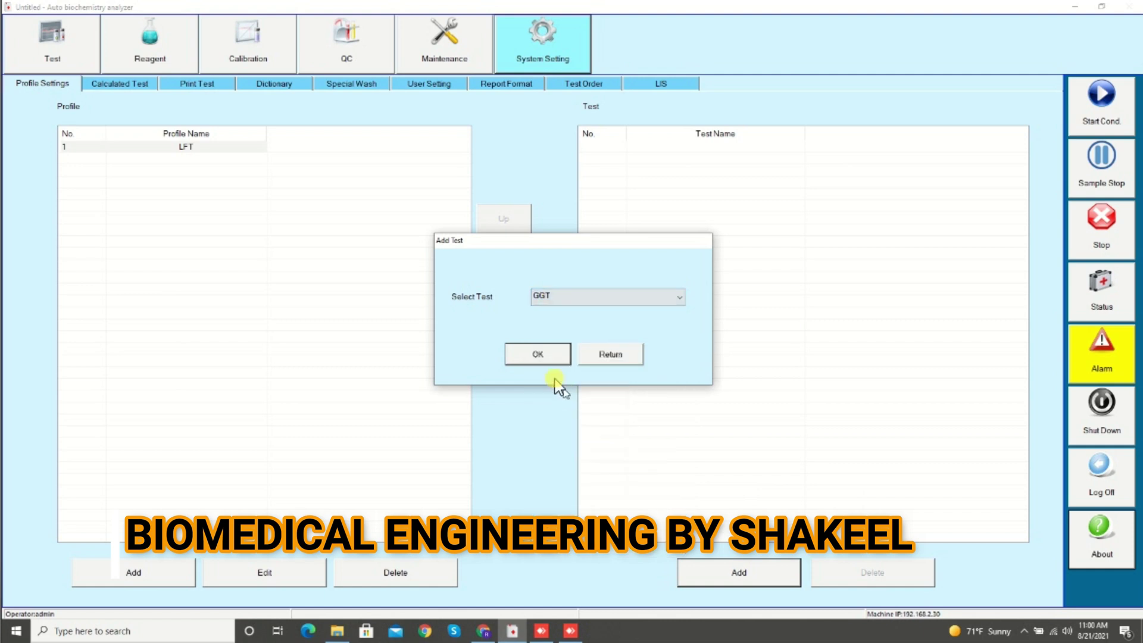
click(592, 361)
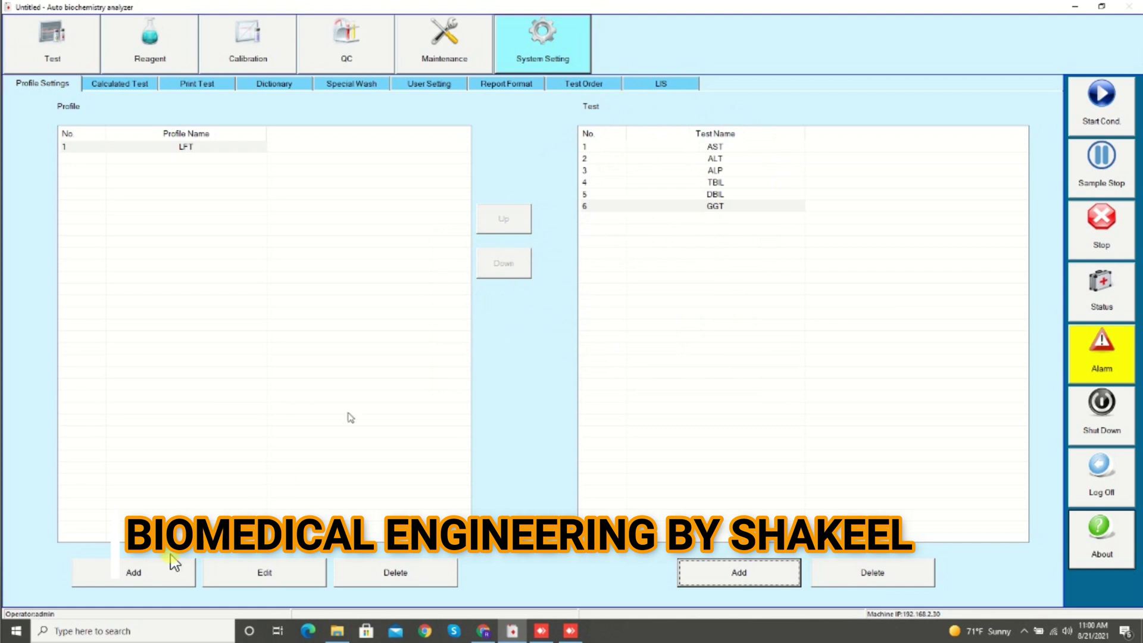
Create a second test profile named RFT.
click(158, 574)
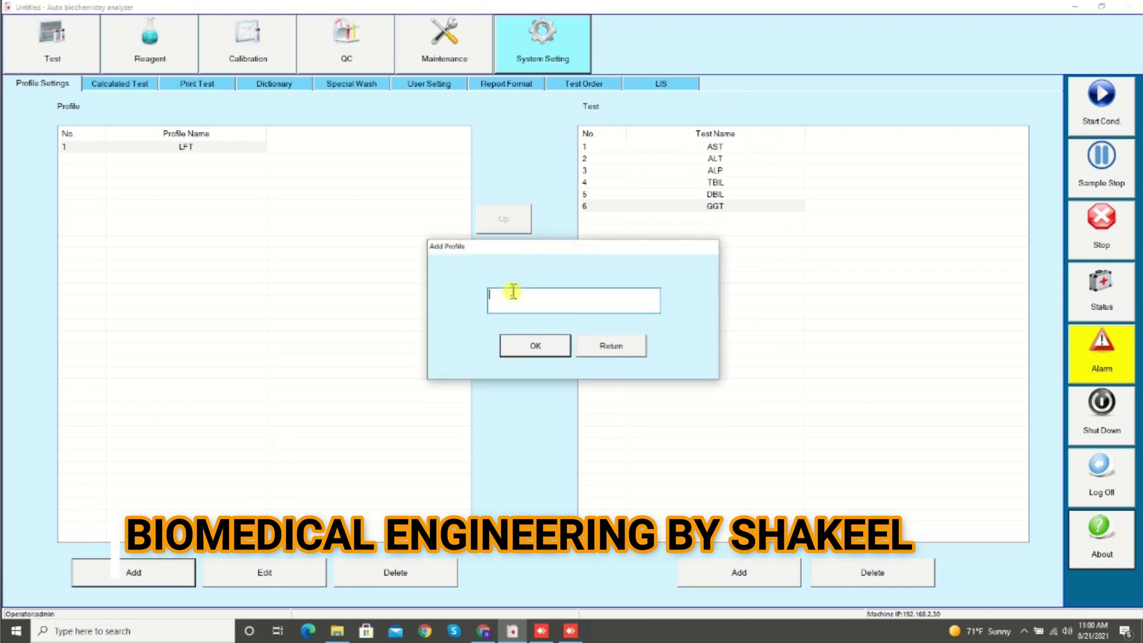
text(RFT)
click(516, 350)
Add the CREA and BUN tests to the RFT profile.
click(718, 575)
click(546, 296)
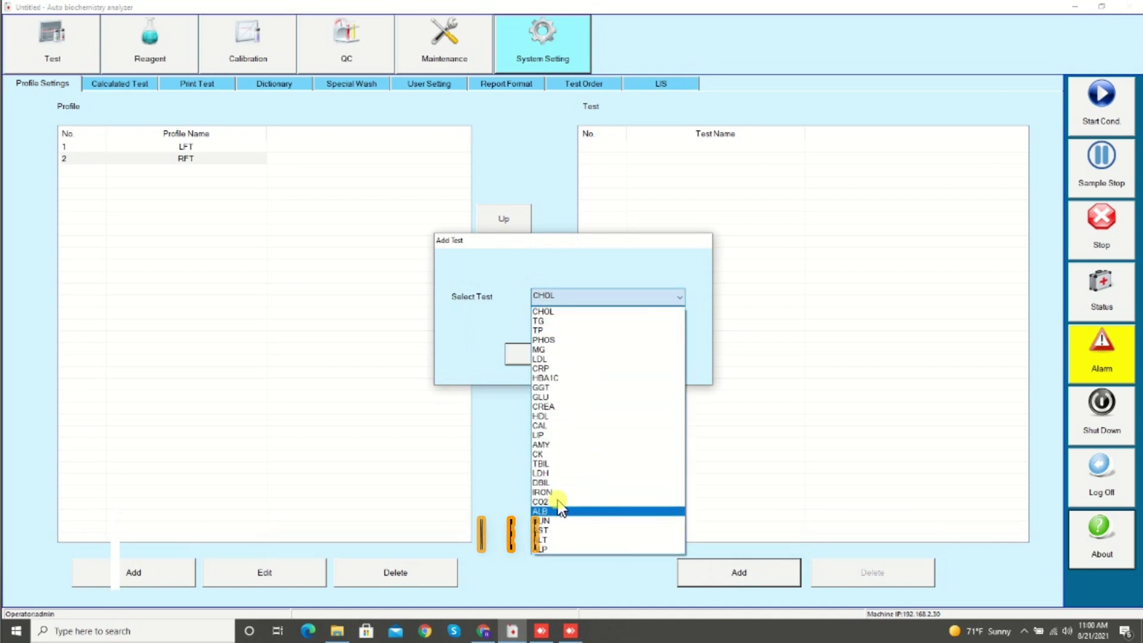
click(551, 406)
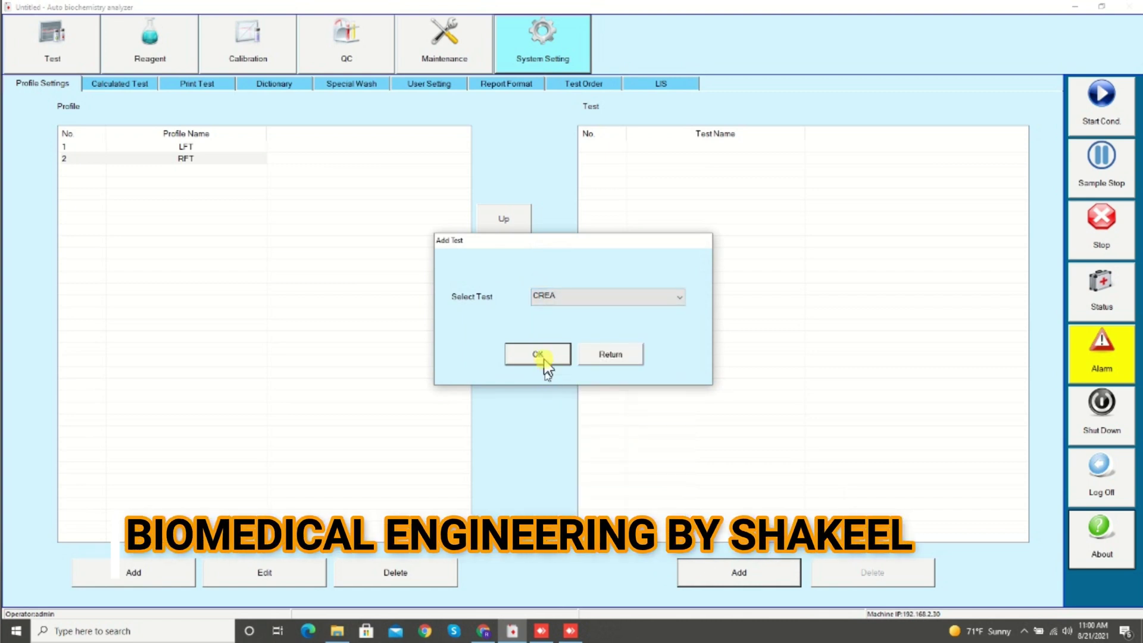
click(551, 302)
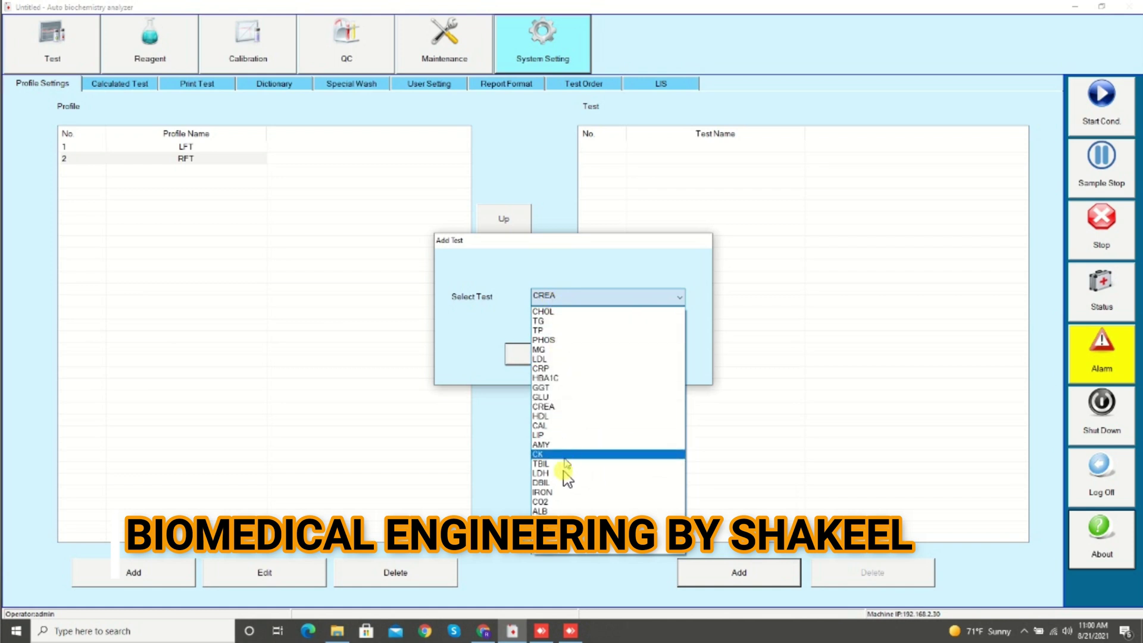
click(558, 511)
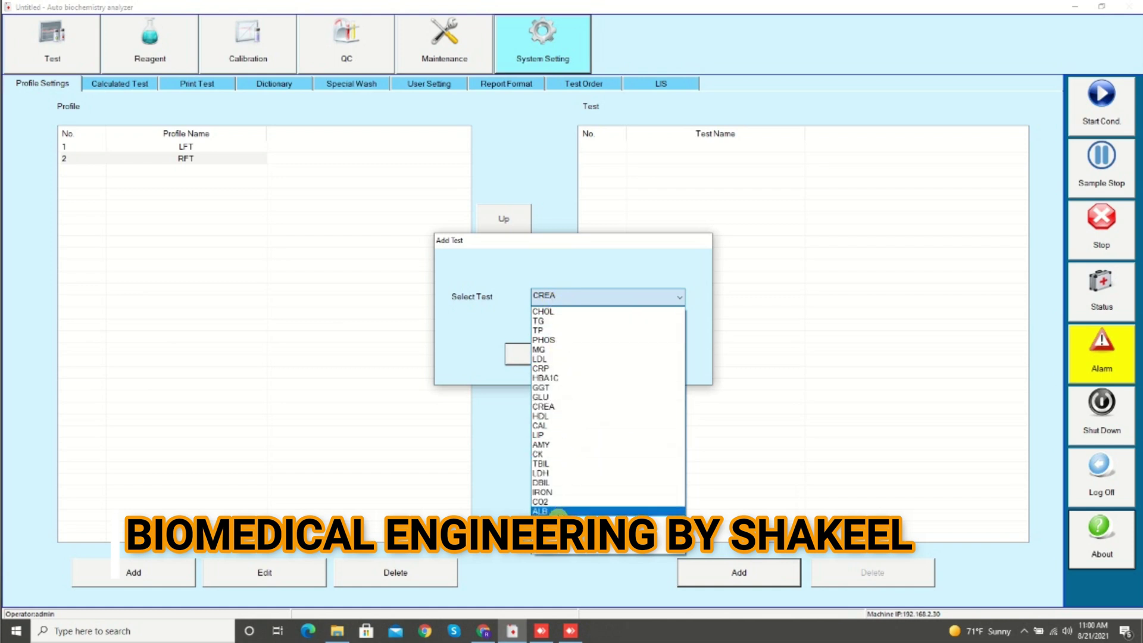
click(558, 515)
click(538, 355)
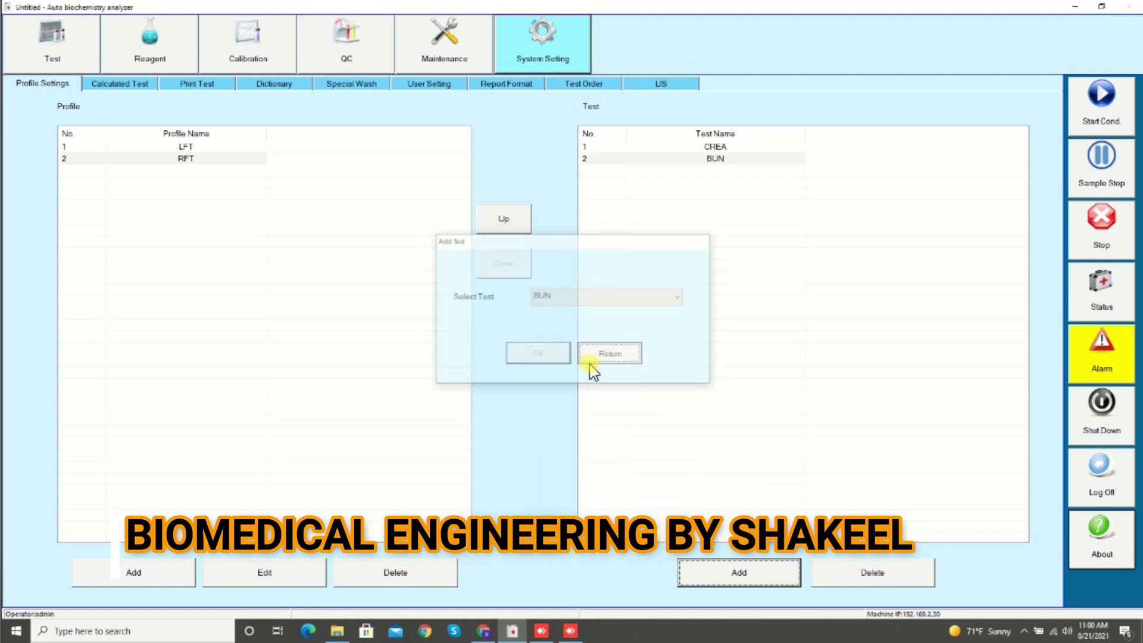
Create a third test profile named LIPID.
click(183, 586)
click(512, 300)
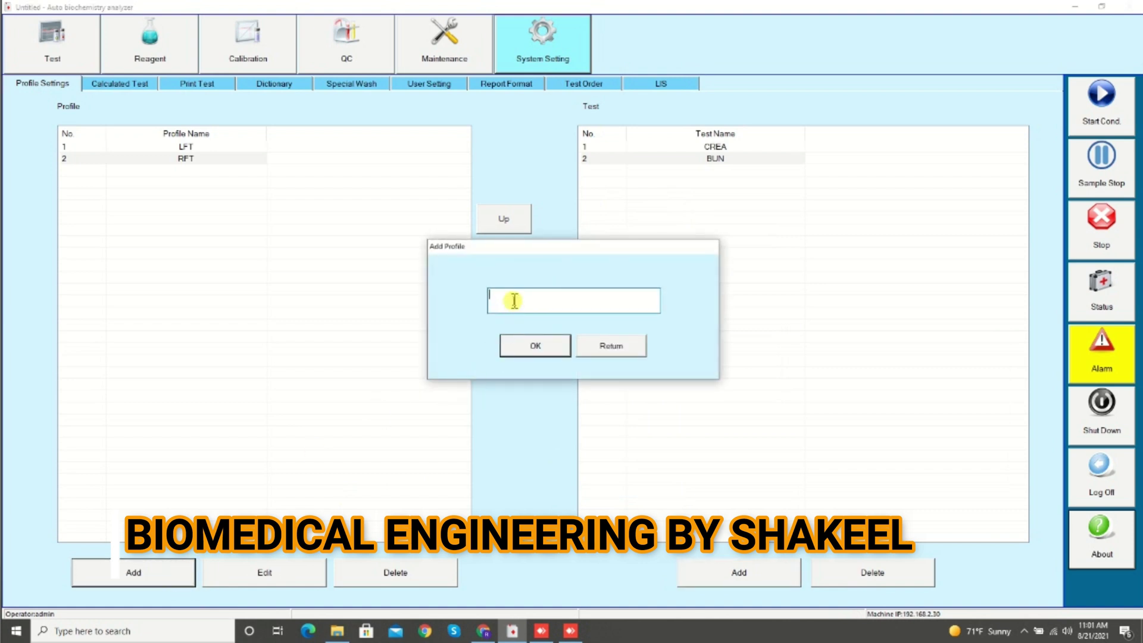
text(LIPID)
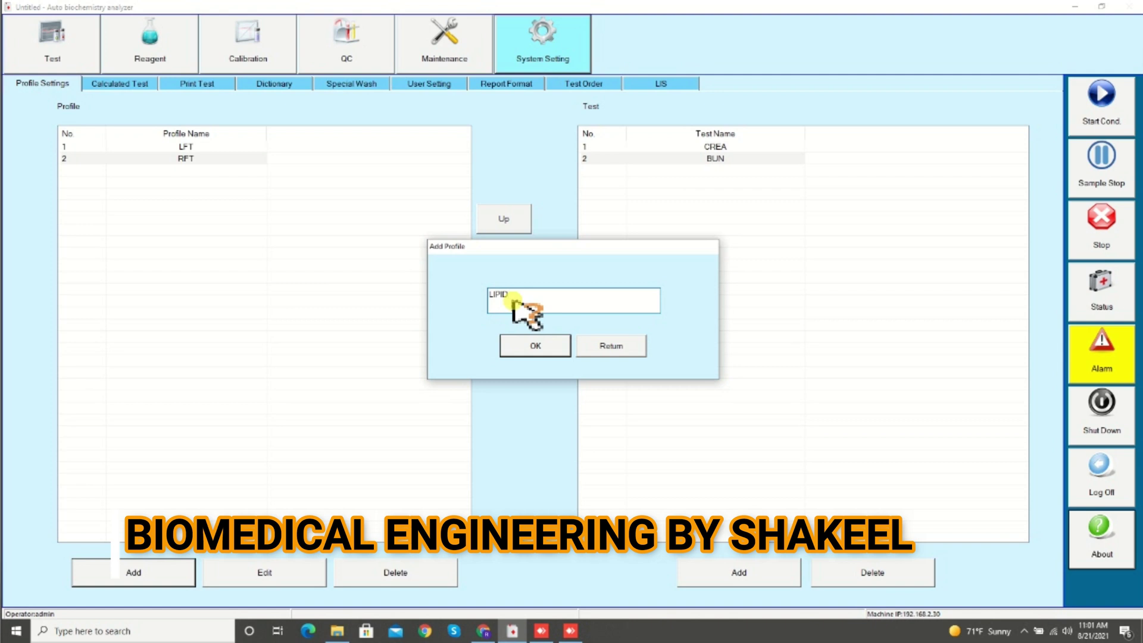
click(520, 347)
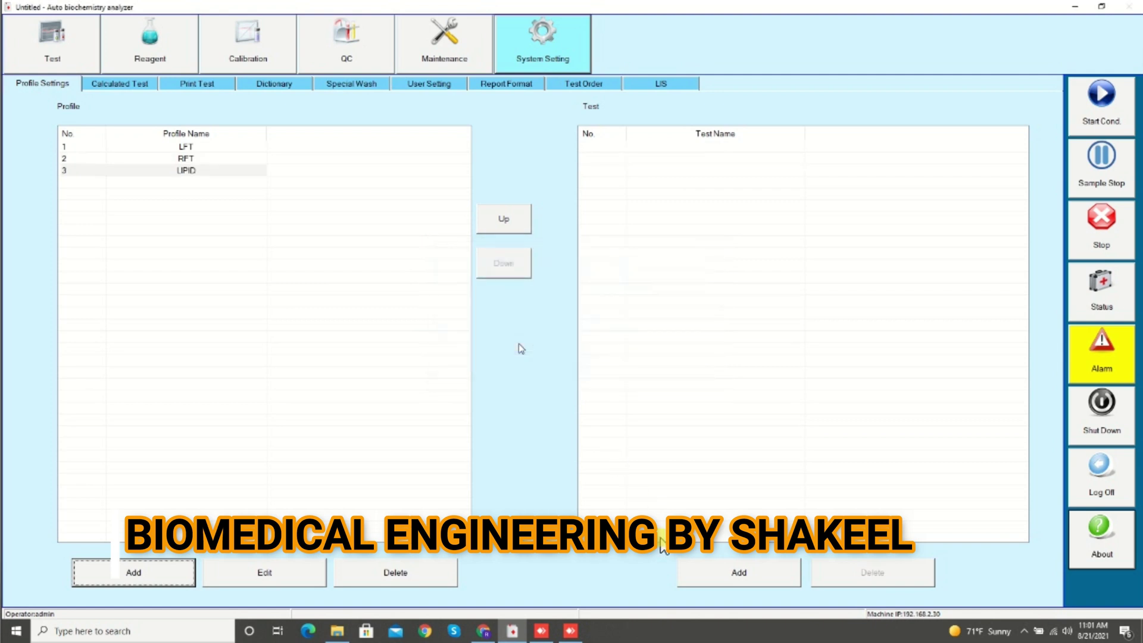
Add the CHOL and TG tests to the LIPID profile.
click(694, 574)
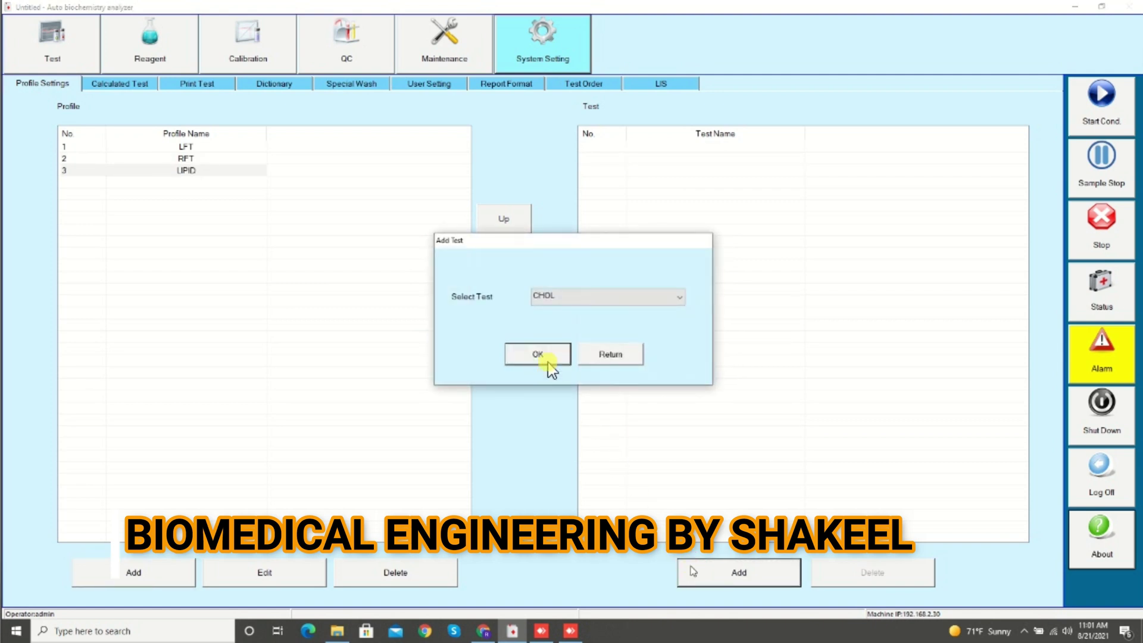
click(575, 302)
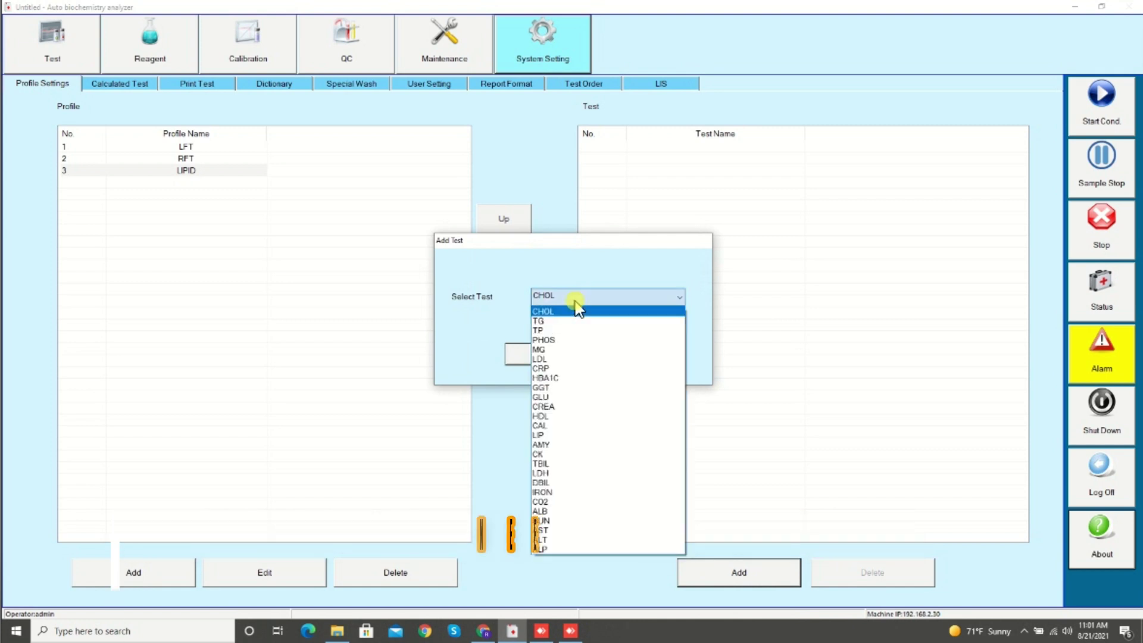
click(569, 321)
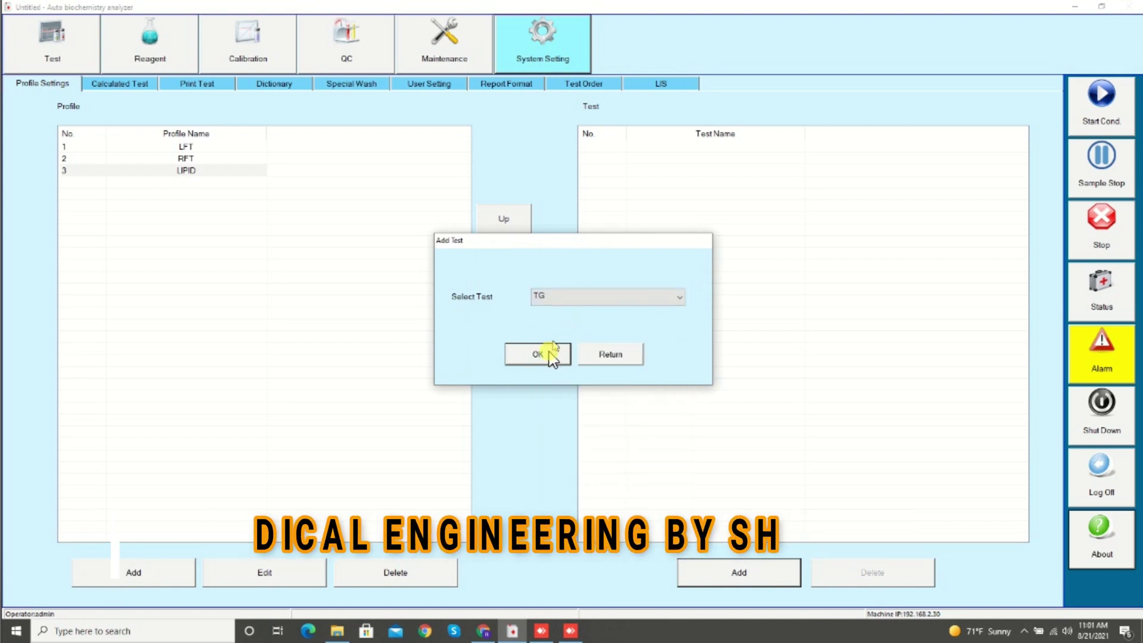
Add the HDL test and one more test to the LIPID profile, then finish adding tests to it.
click(564, 301)
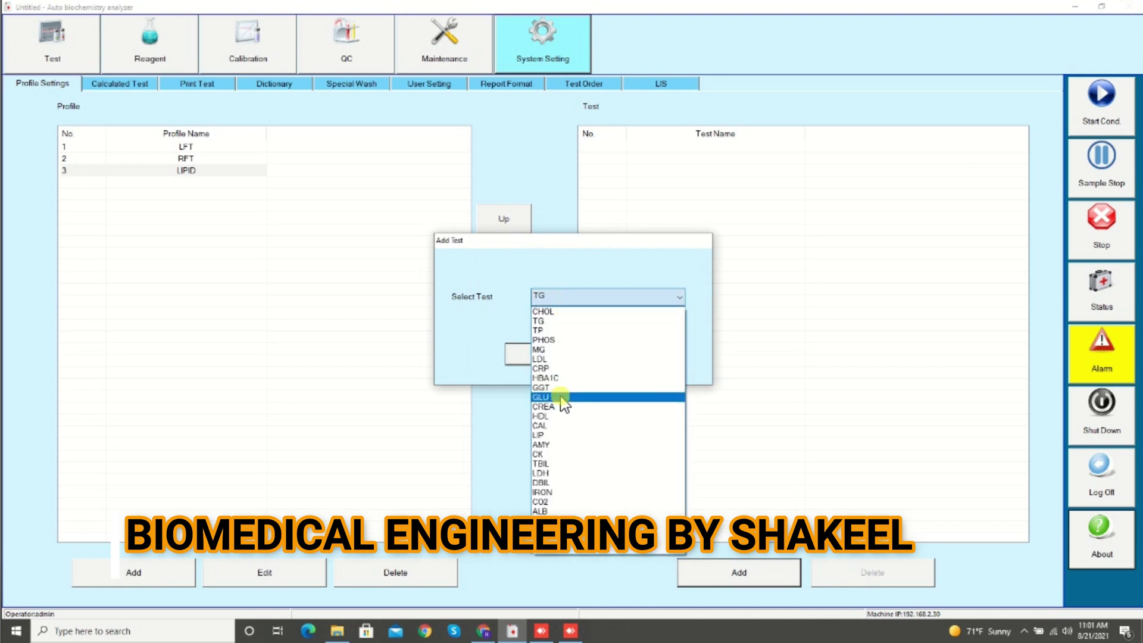
click(556, 416)
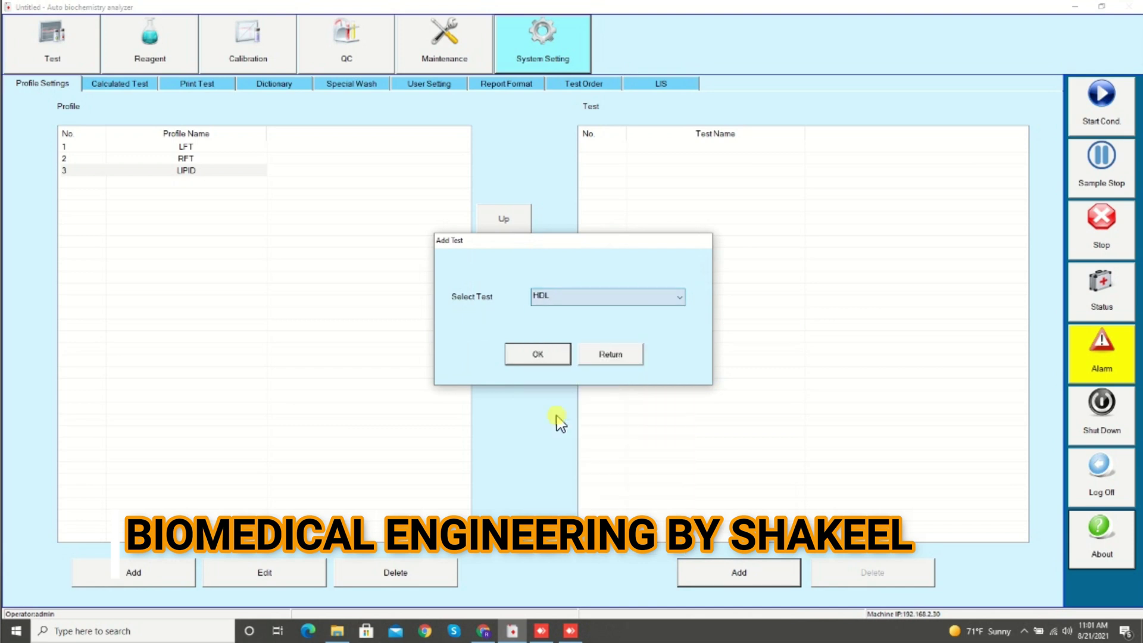
click(547, 363)
click(569, 301)
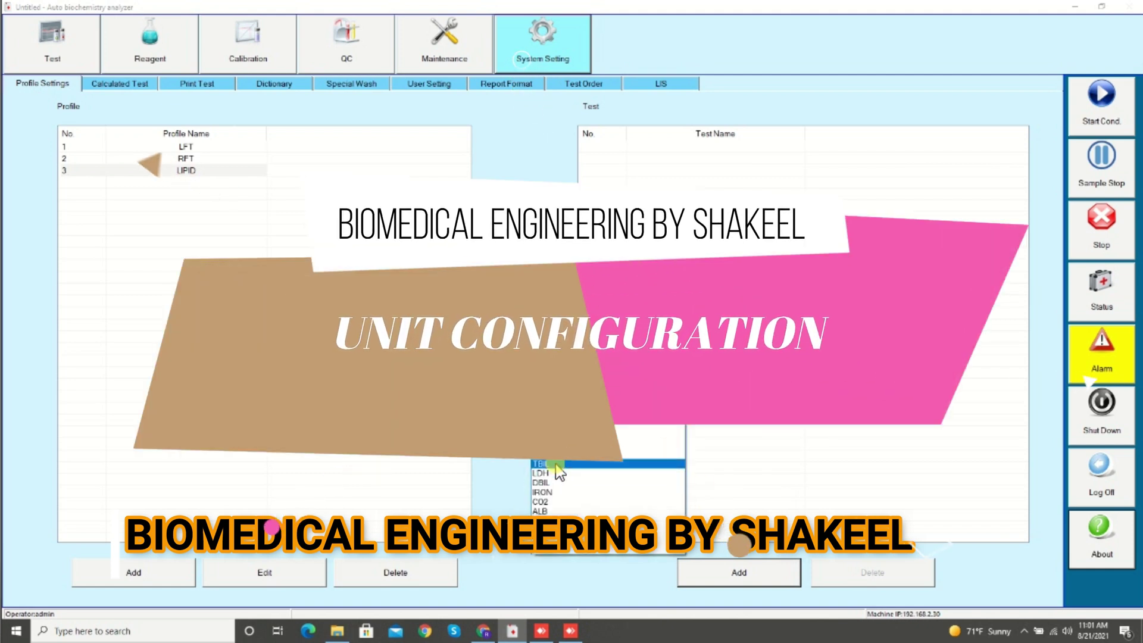
click(620, 524)
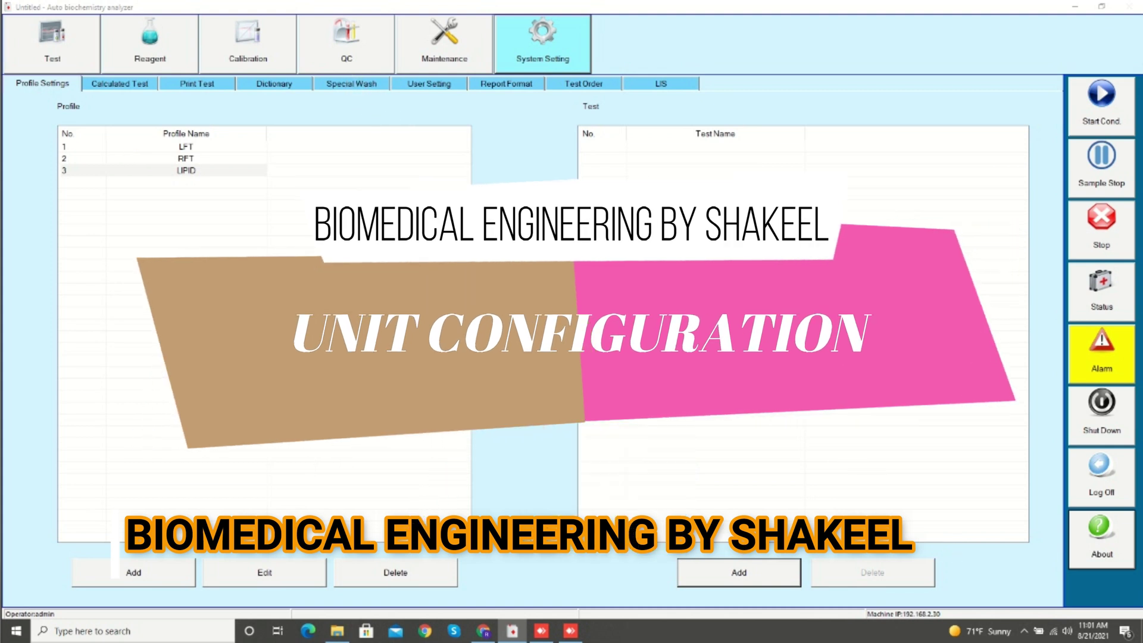
click(559, 357)
click(593, 360)
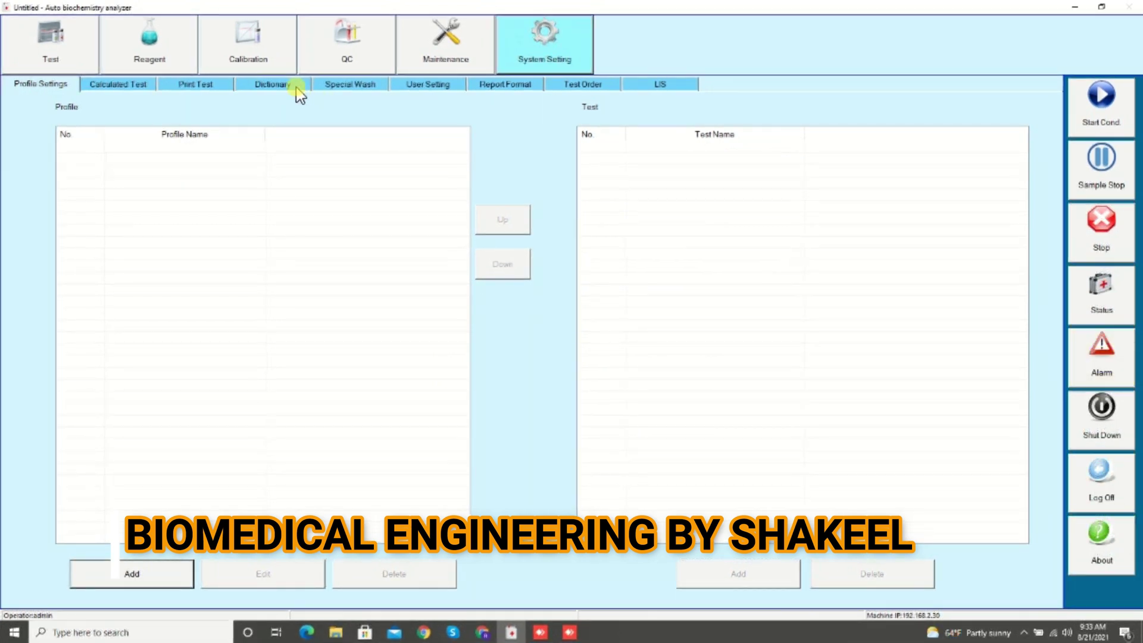
Add the unit MMOL/DL to the unit dictionary in the system settings and save it.
click(273, 84)
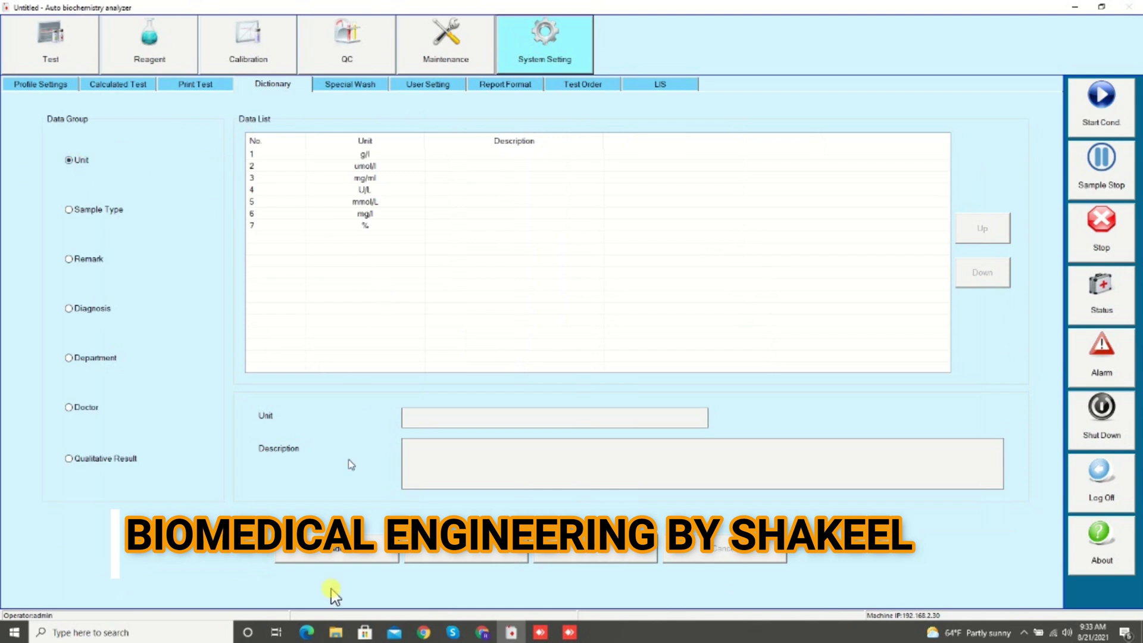
click(328, 556)
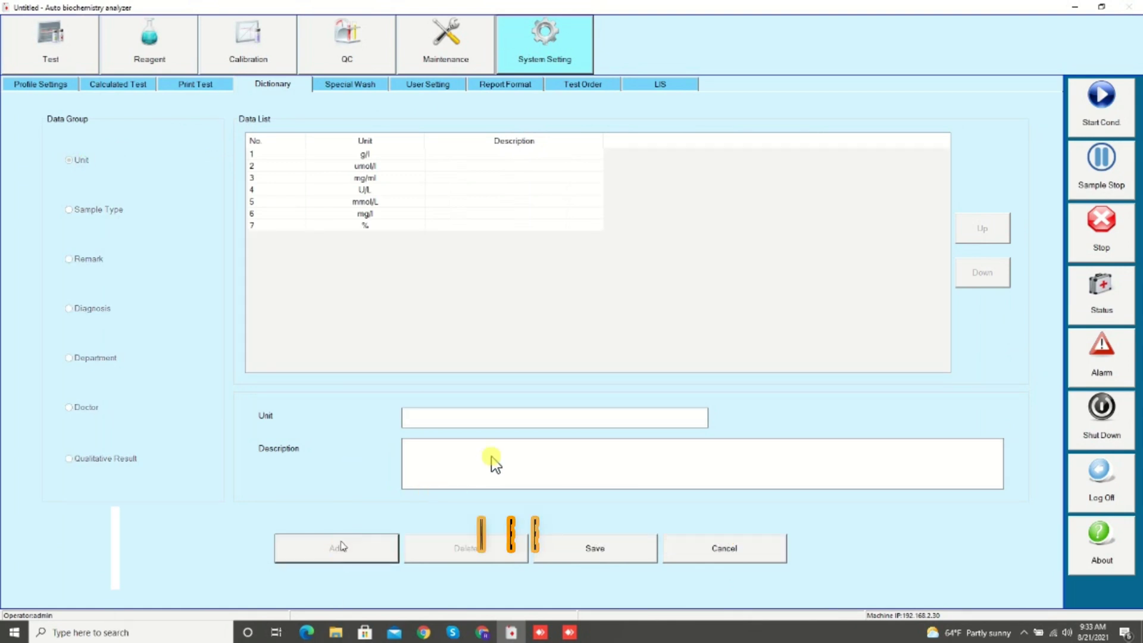
click(470, 418)
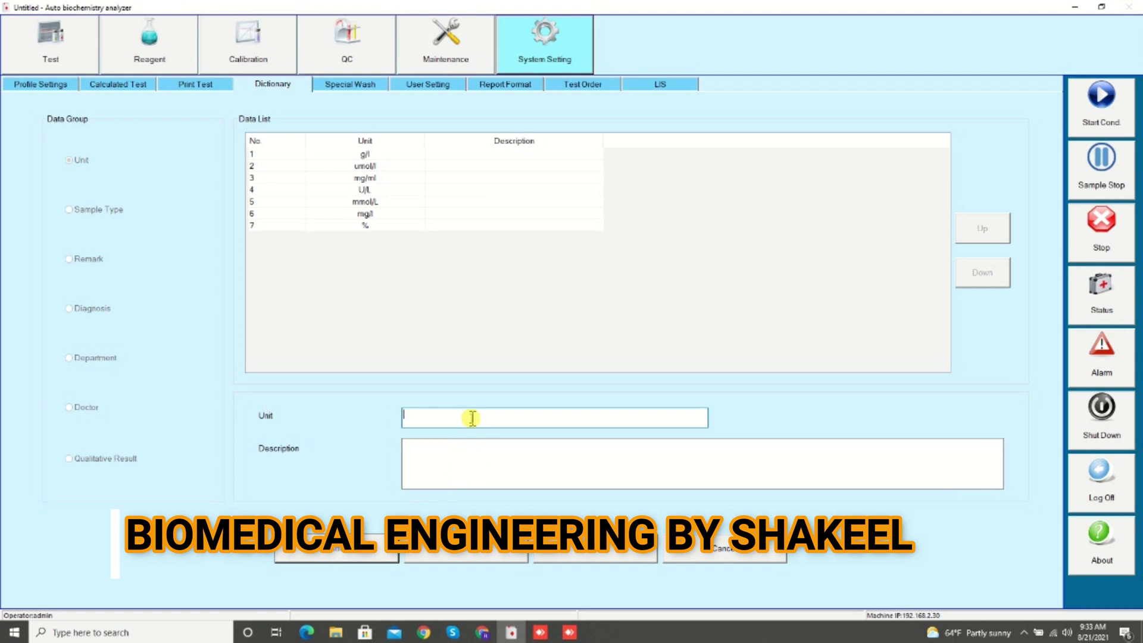
text(MMOL/DL)
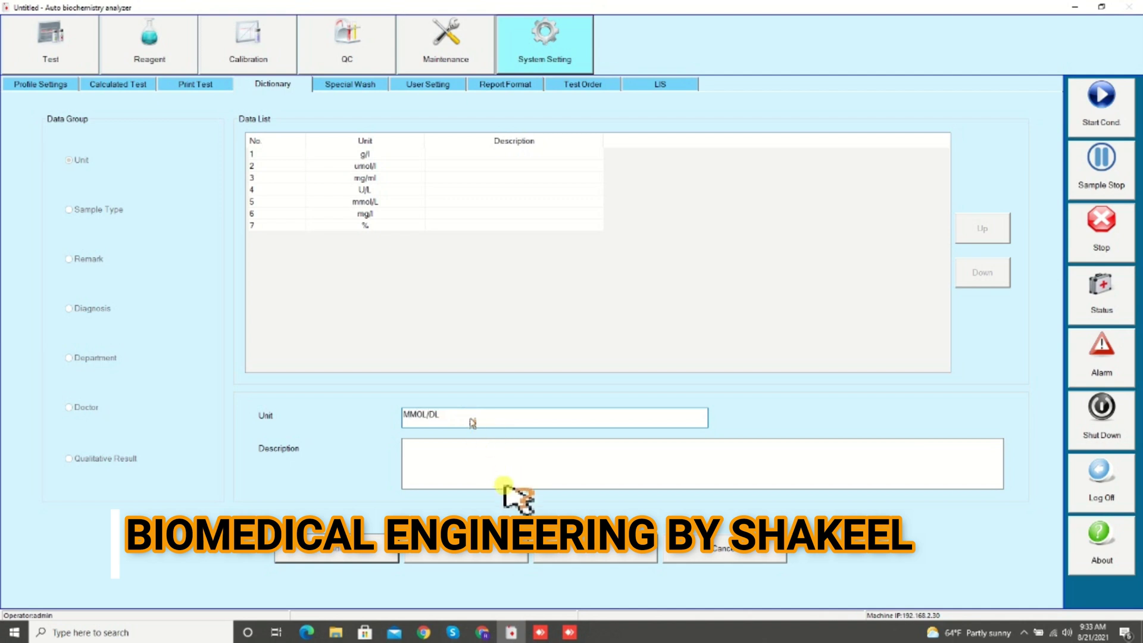
click(563, 554)
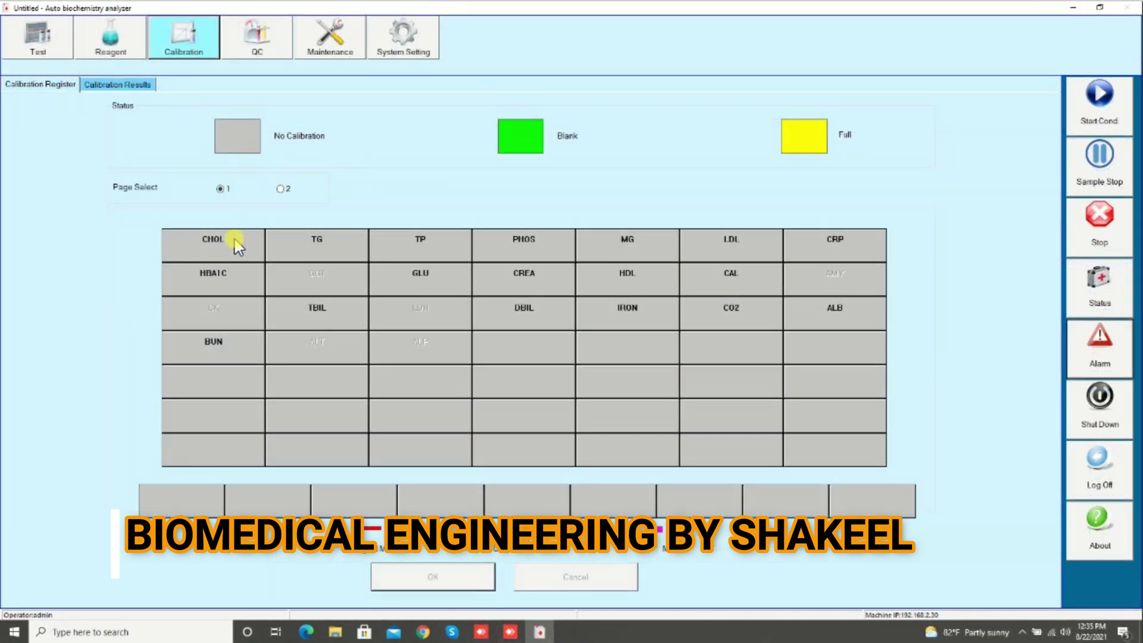
Select the CHOL, TG, TP, PHOS and MG tests for full calibration in the calibration register.
click(235, 244)
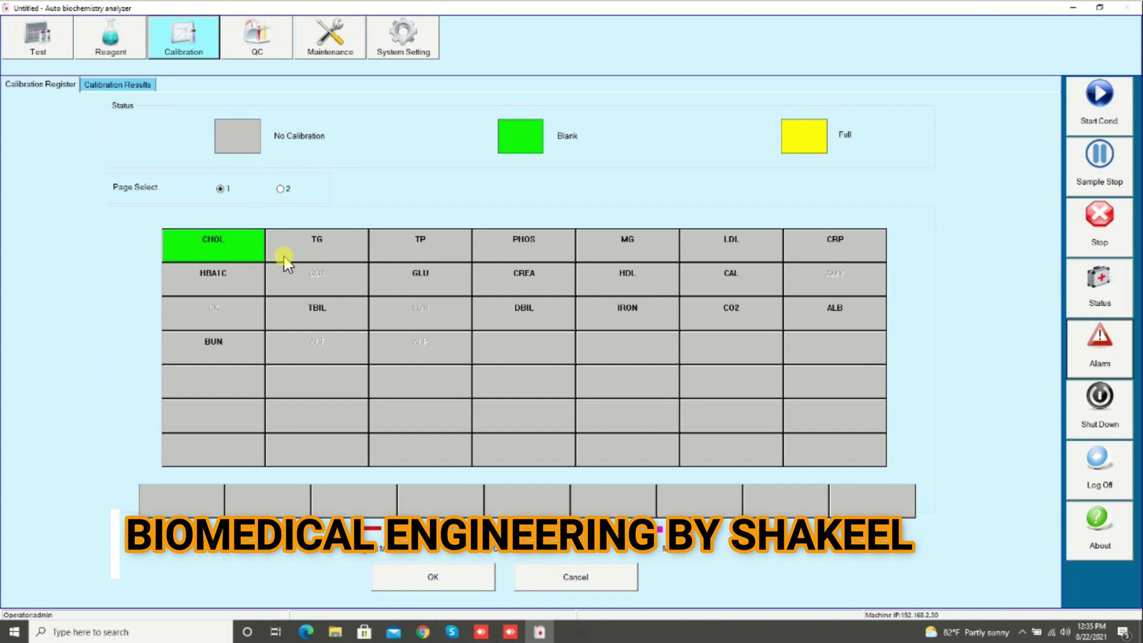
click(314, 250)
click(418, 250)
click(512, 249)
click(628, 241)
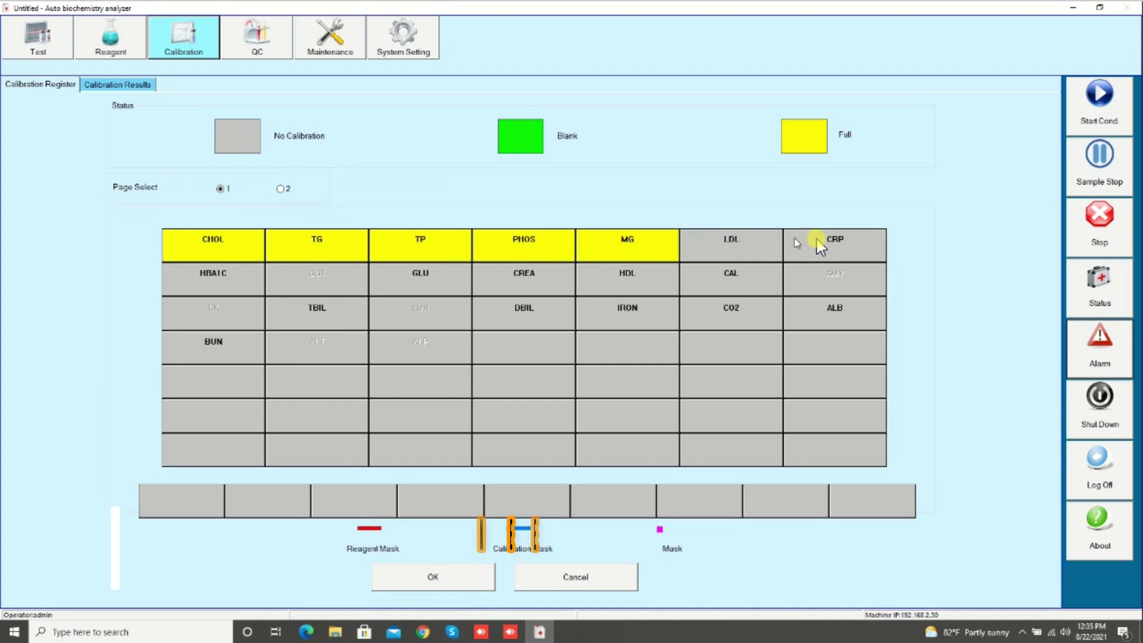
Add CAL, CREA, GLU, BUN and TBIL to the tests marked for full calibration.
click(724, 284)
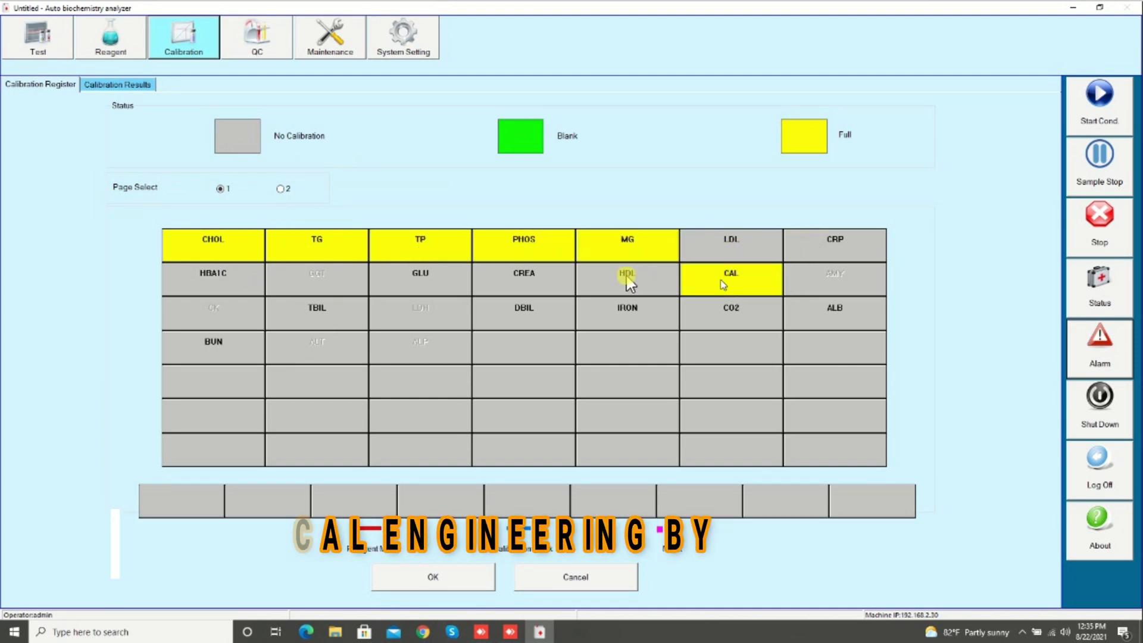
click(539, 277)
click(438, 281)
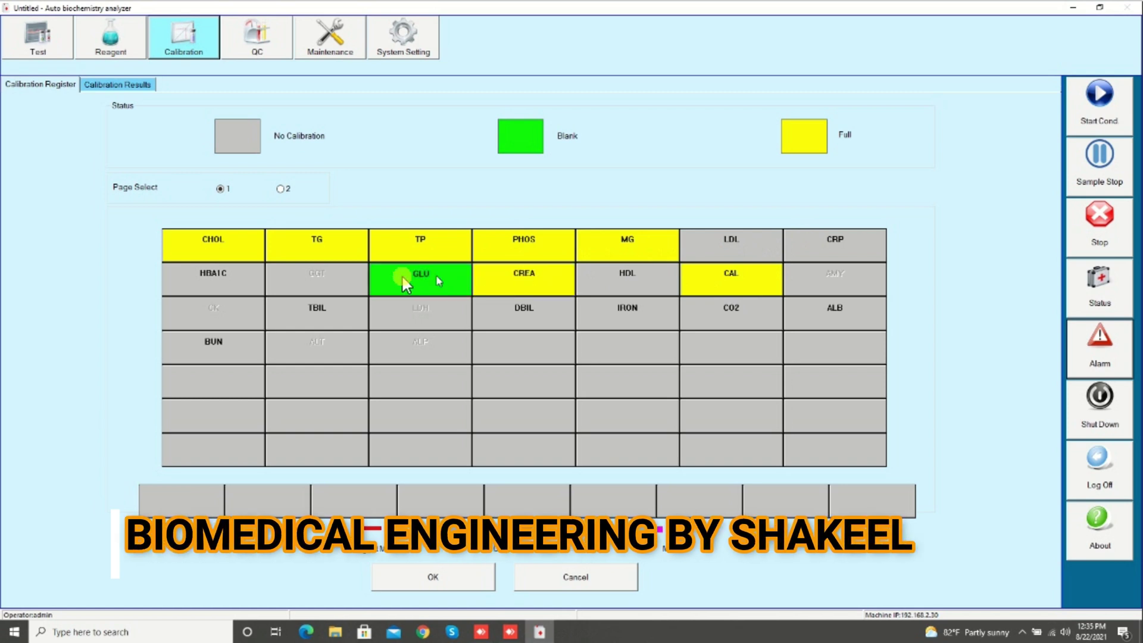
click(230, 341)
click(319, 309)
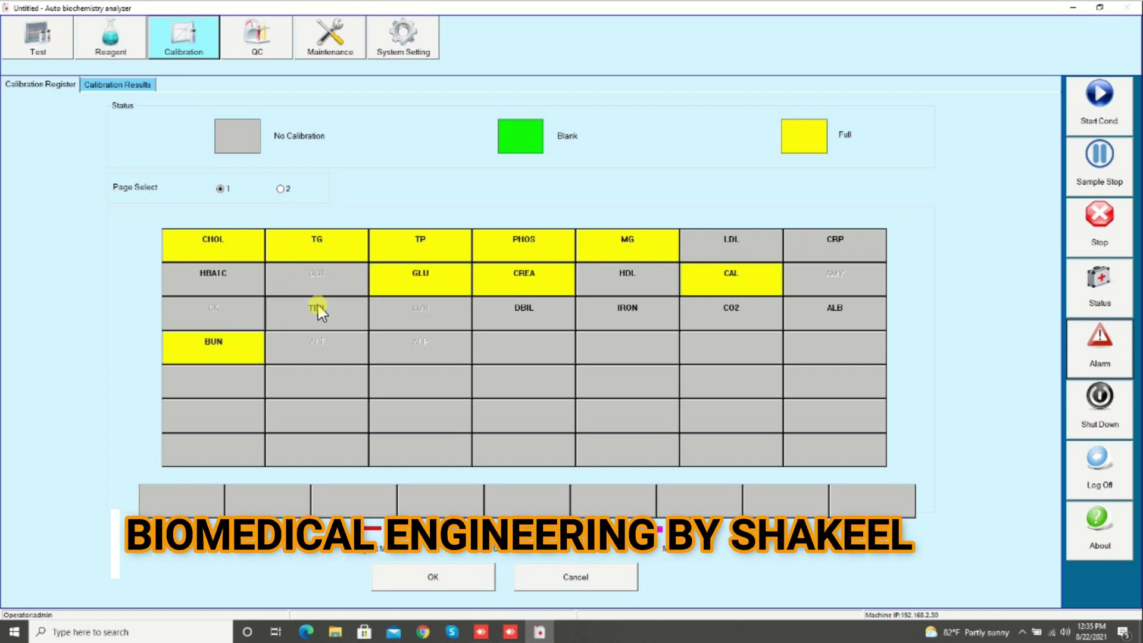
Mark DBIL, IRON, CO2 and ALB for full calibration and confirm the calibration registration.
click(518, 309)
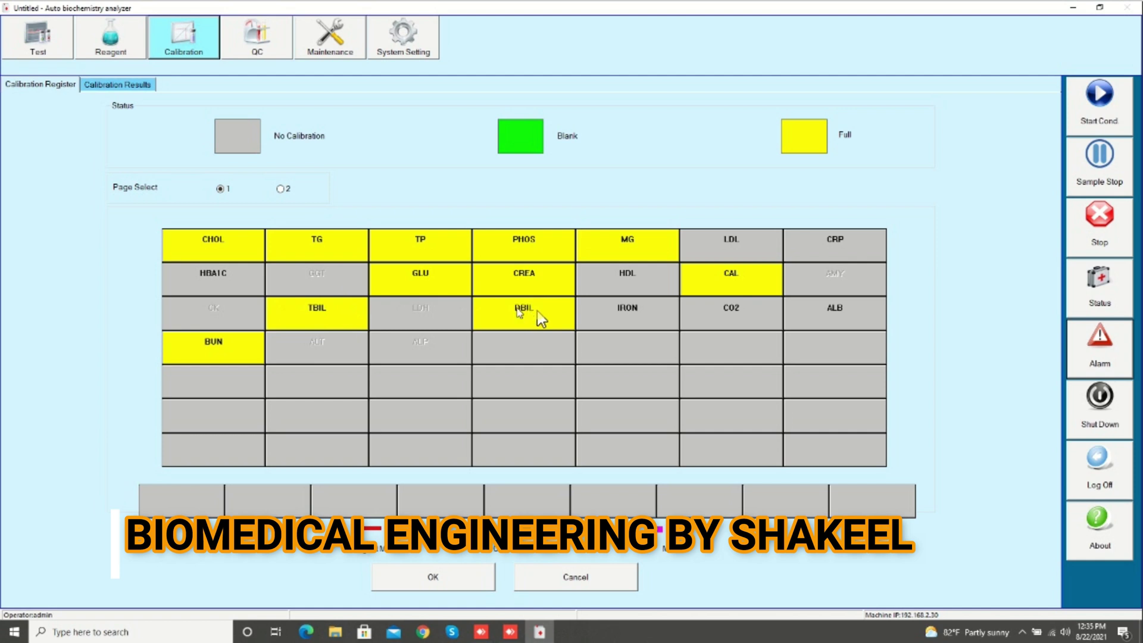
click(618, 319)
click(736, 322)
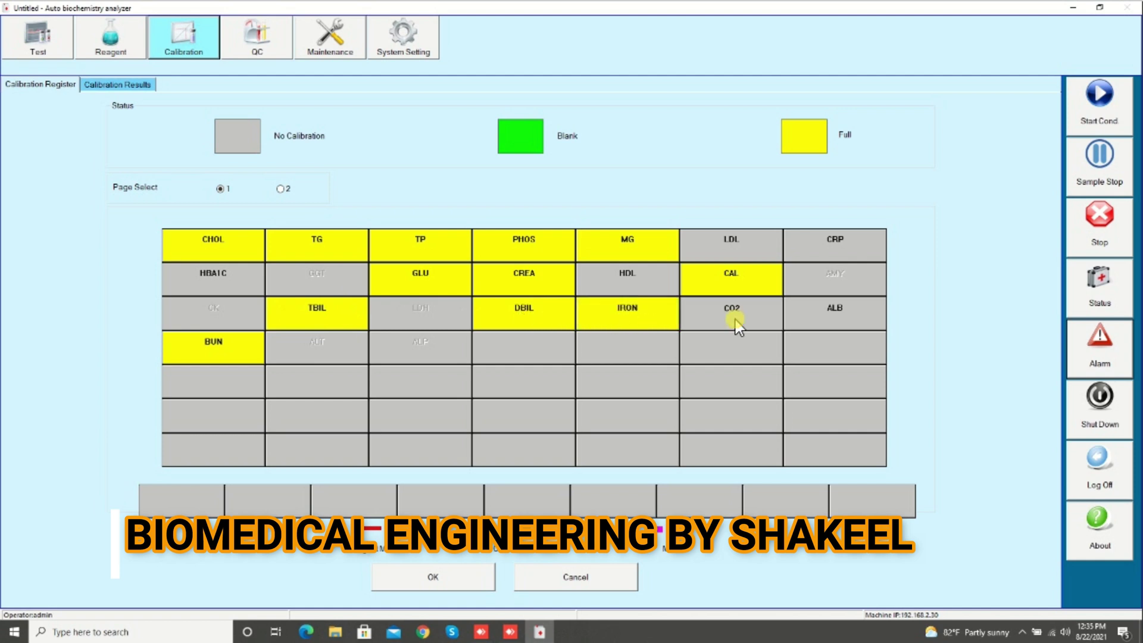
click(824, 312)
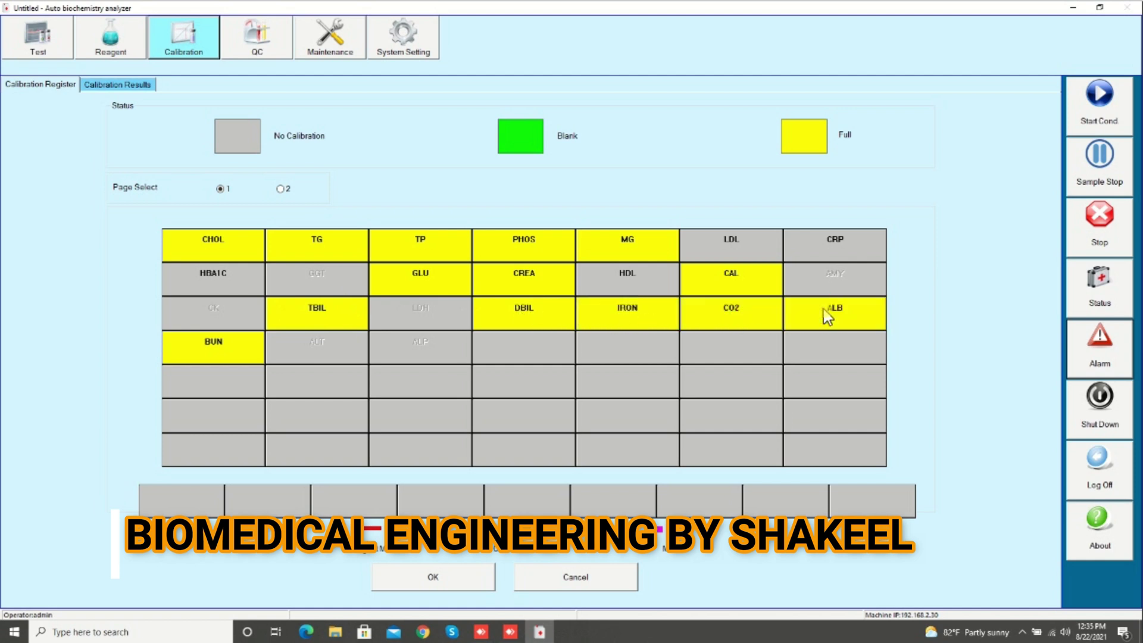
click(455, 571)
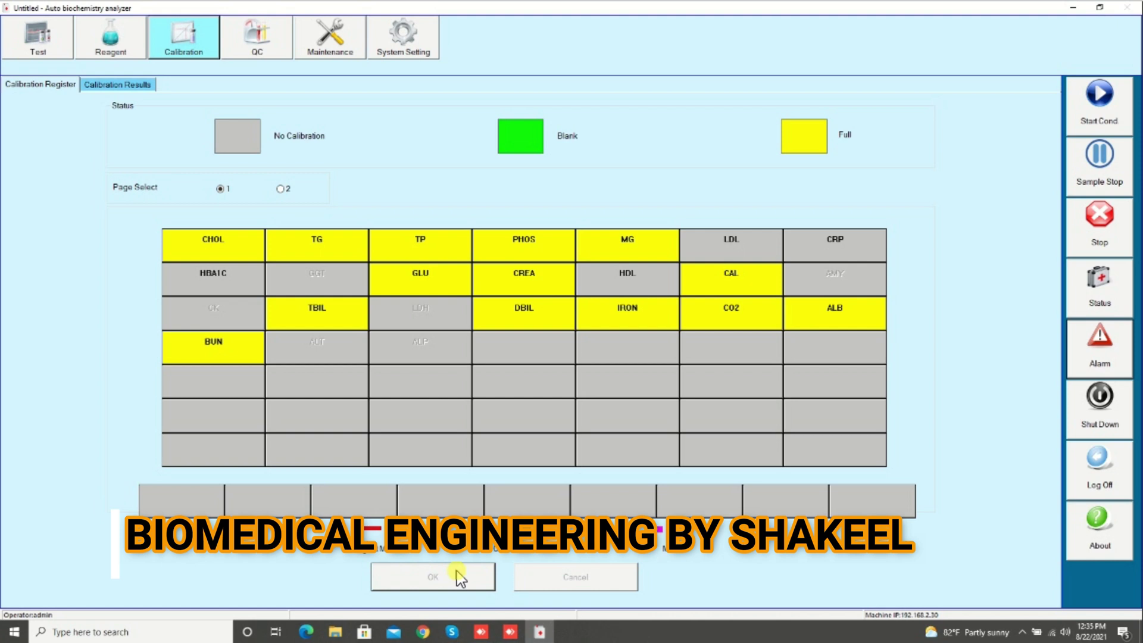
Choose the control NORMAL QC-929001 for sequence number 1 in the QC register.
click(254, 50)
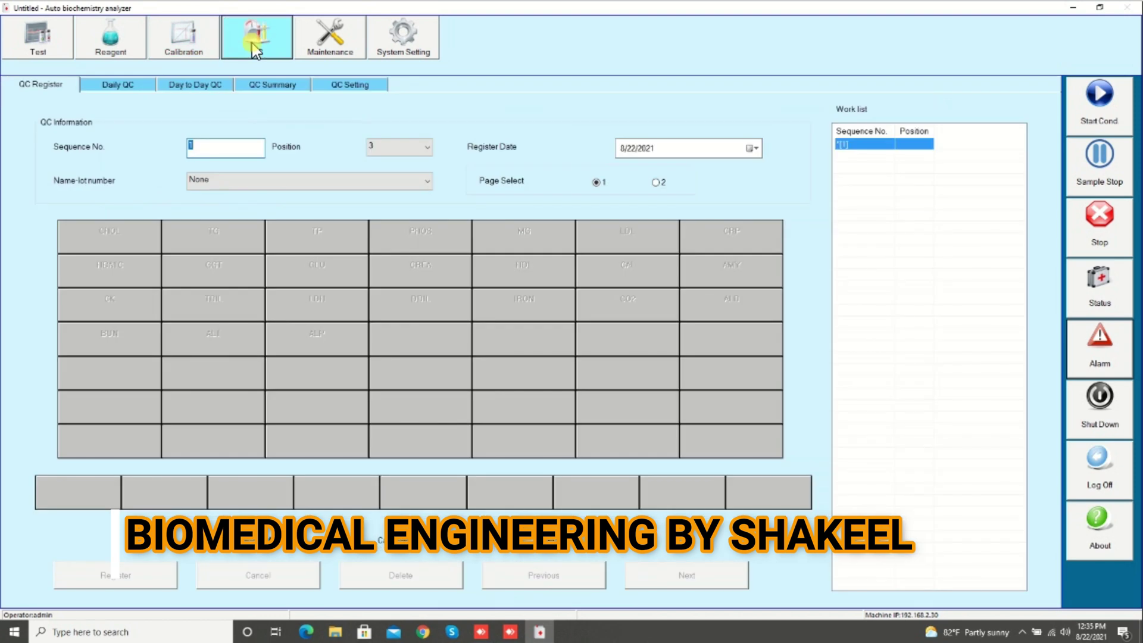
click(426, 183)
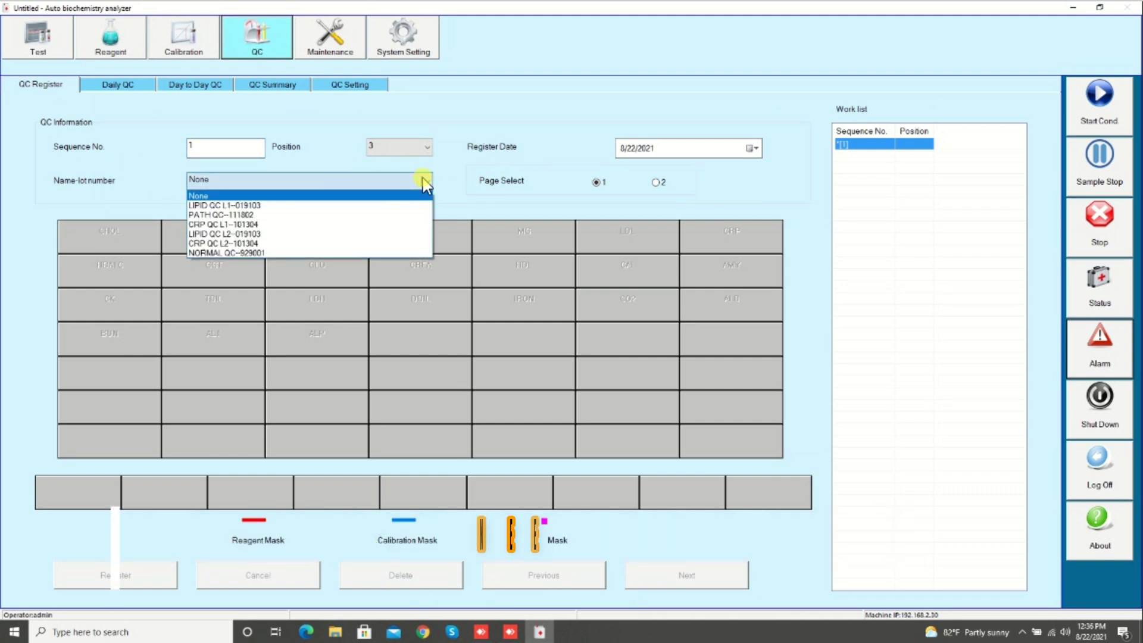
click(296, 253)
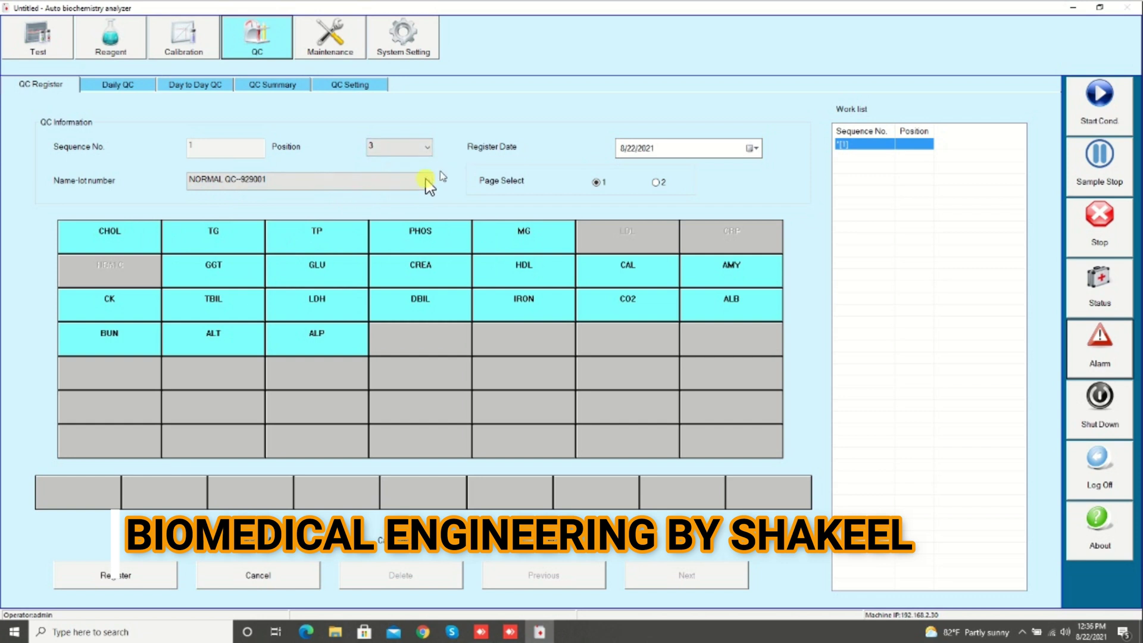
click(125, 241)
click(213, 237)
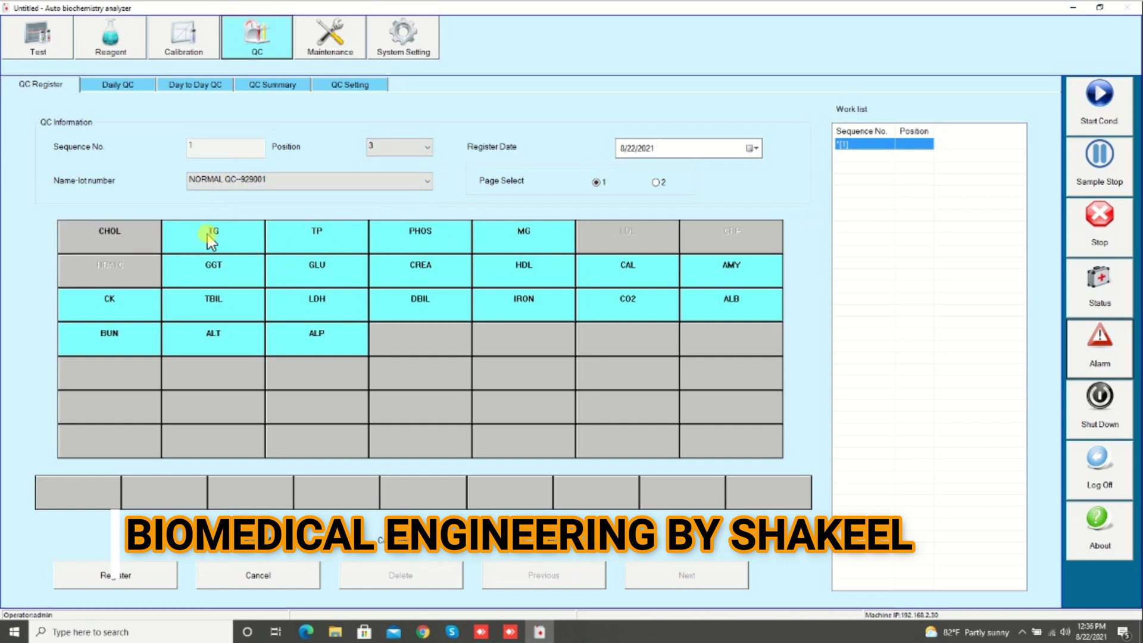
click(156, 246)
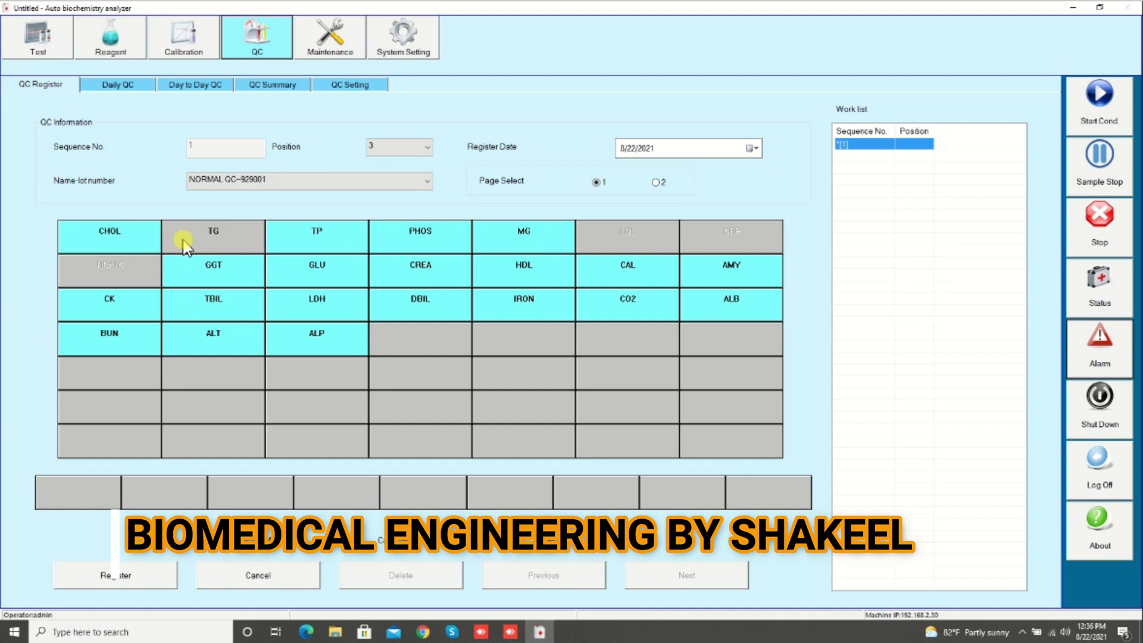
click(182, 244)
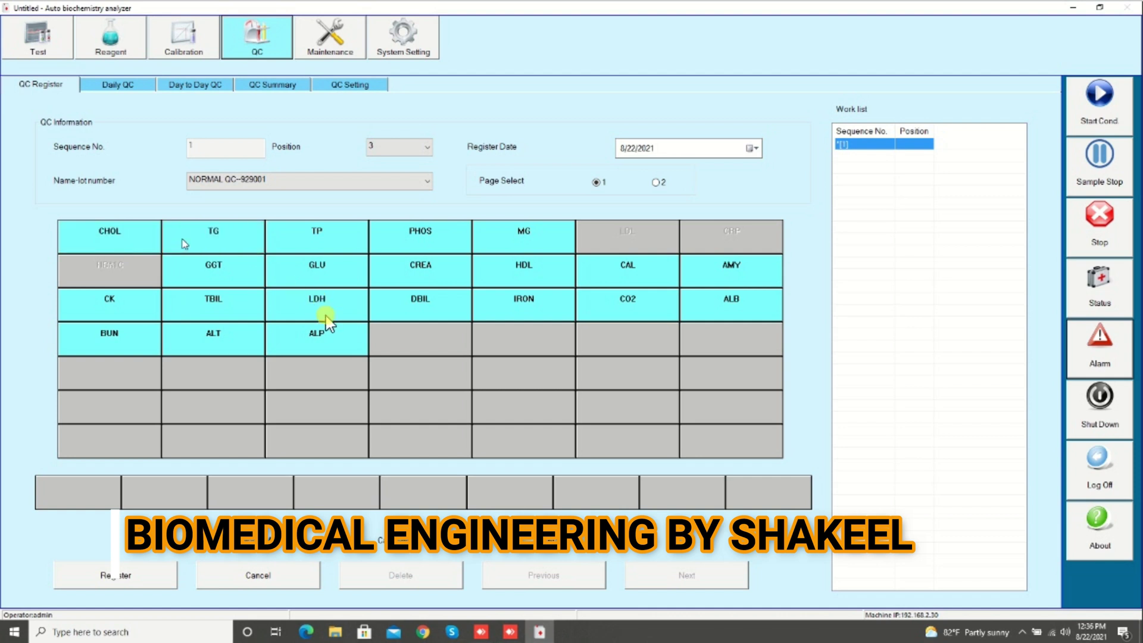
Exclude HDL from the normal control's tests and register the control.
click(524, 270)
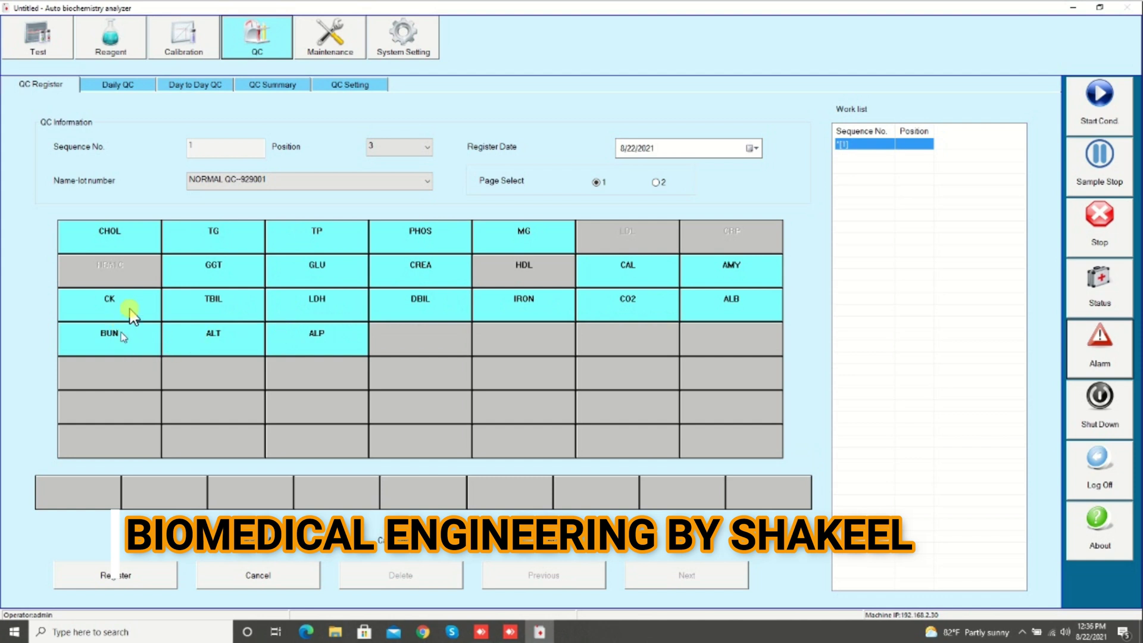
click(118, 576)
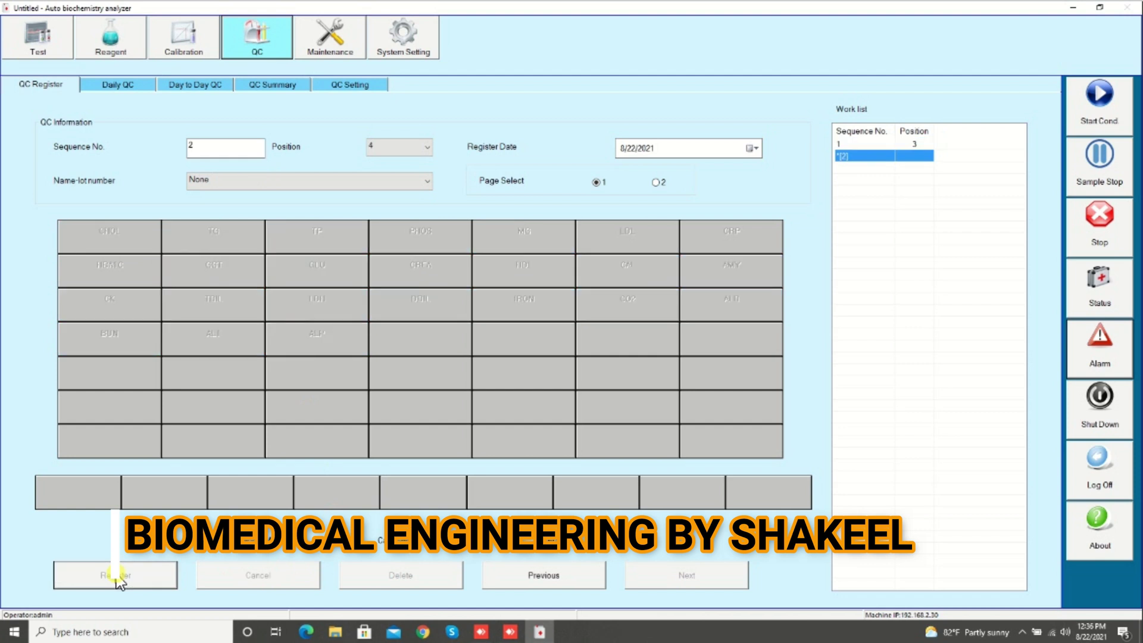
click(397, 182)
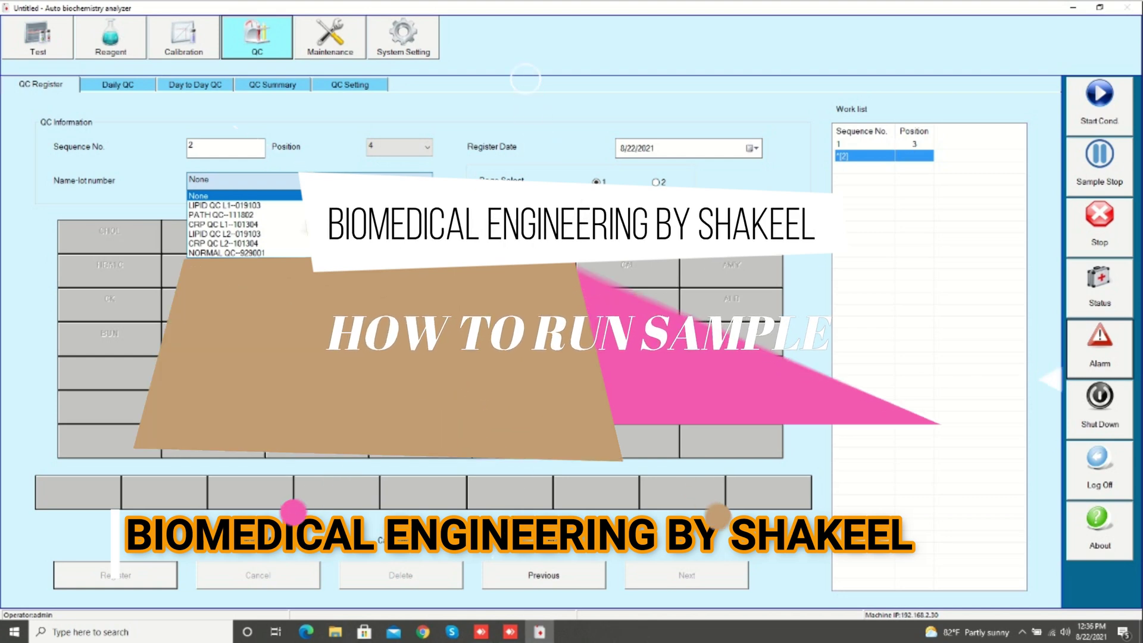
click(334, 150)
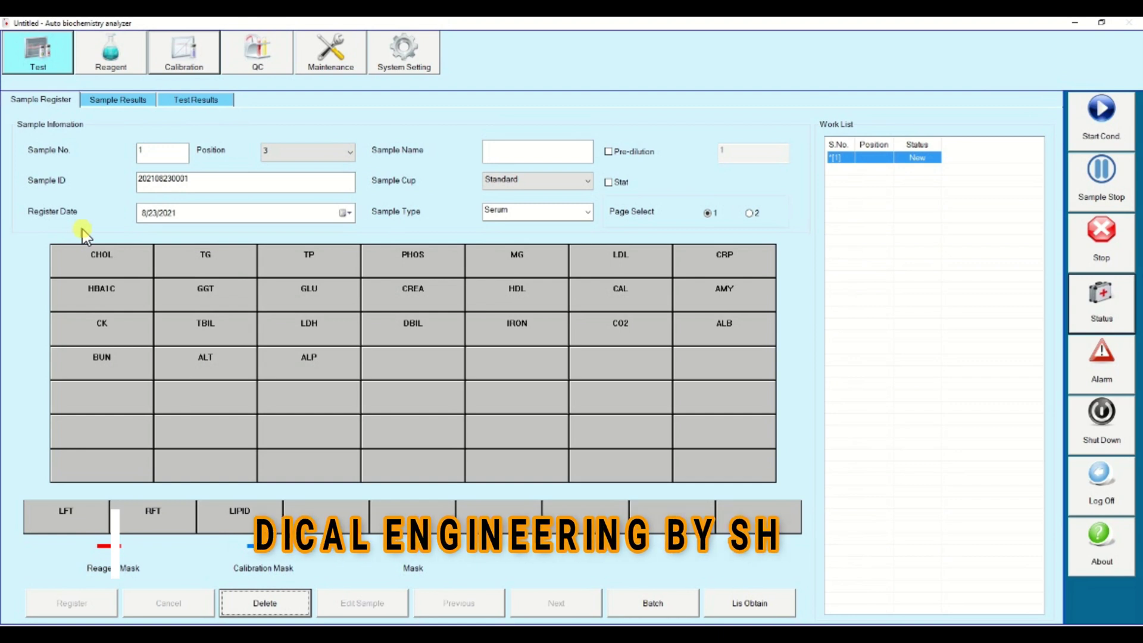
Open the sample registration page and look through the available sample positions.
click(36, 65)
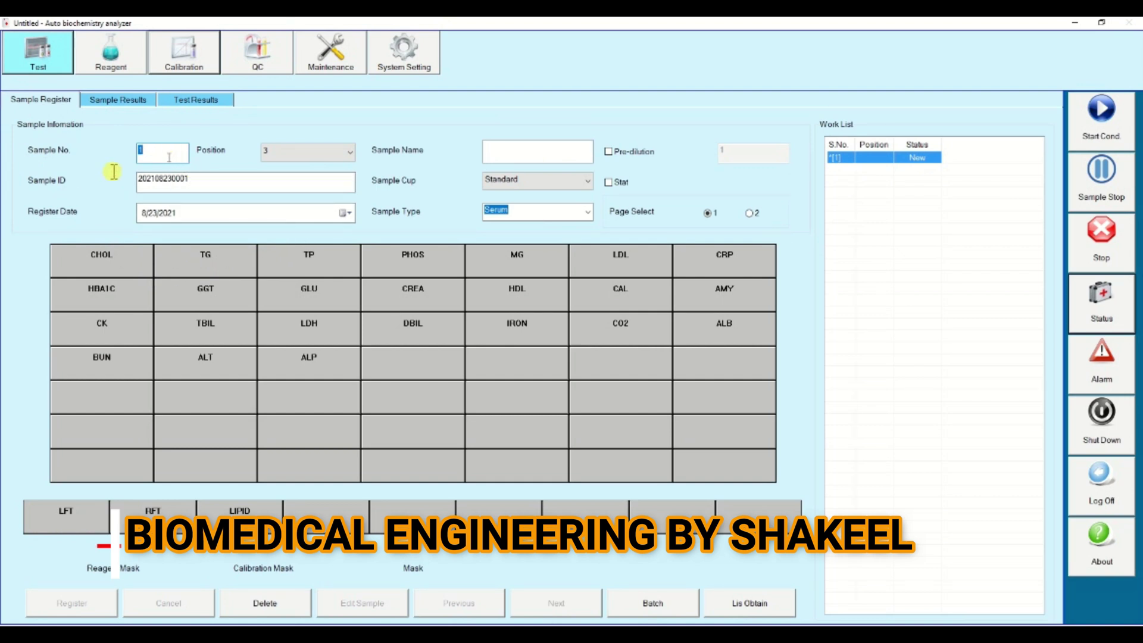
click(344, 155)
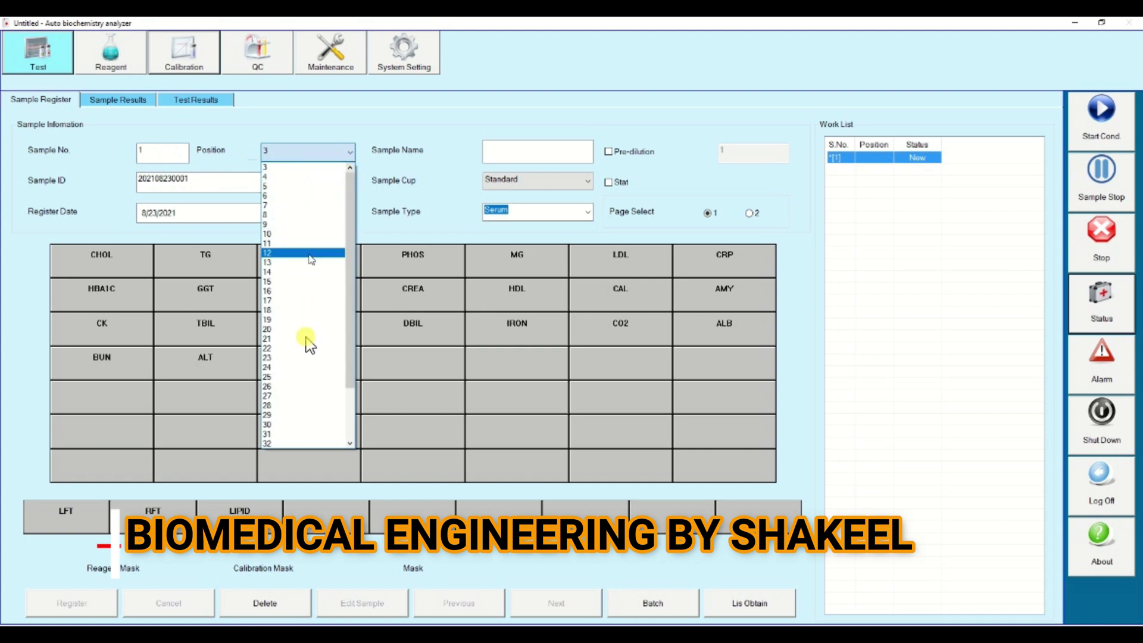
drag(352, 339, 351, 452)
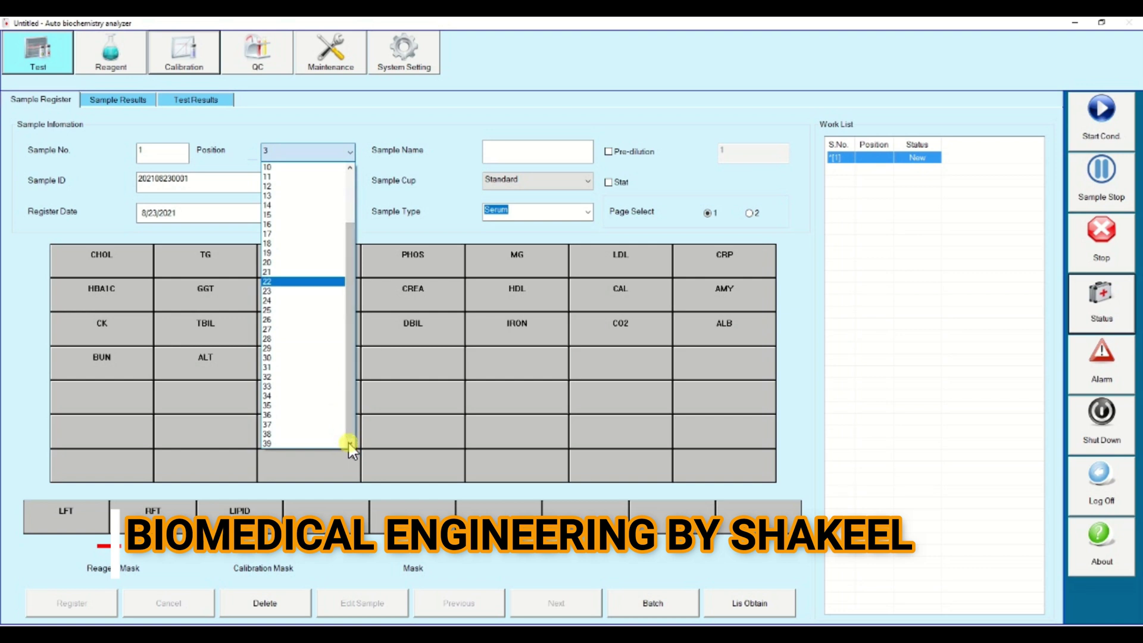
click(400, 113)
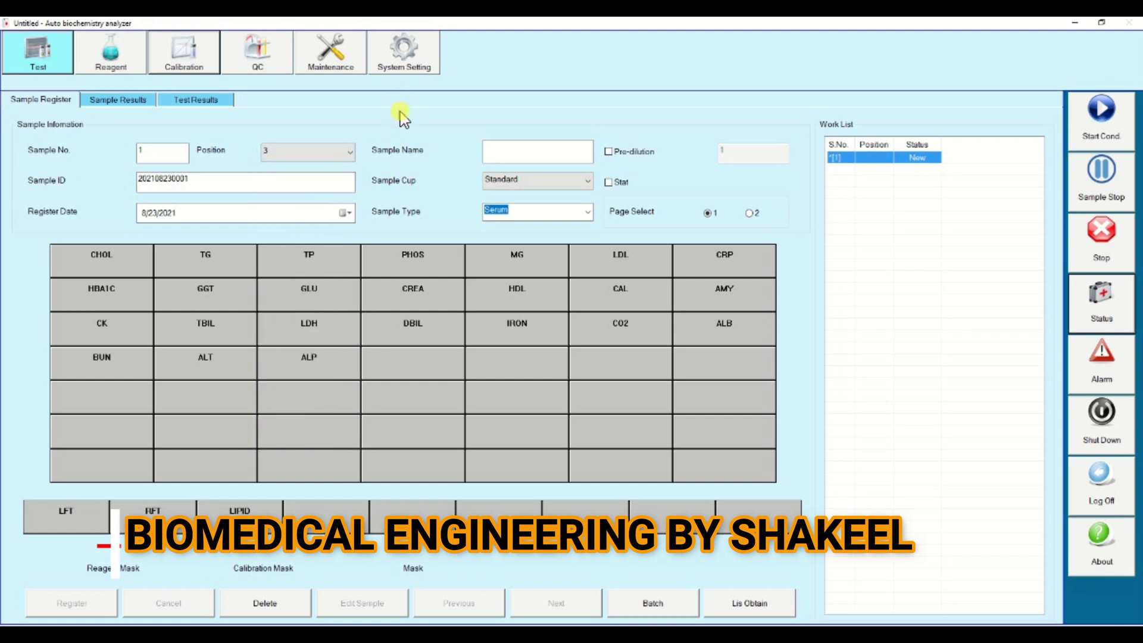
Try naming the sample PRECISION TEST and switching its pre-dilution option on and off.
click(500, 149)
text(PRECISION TEST)
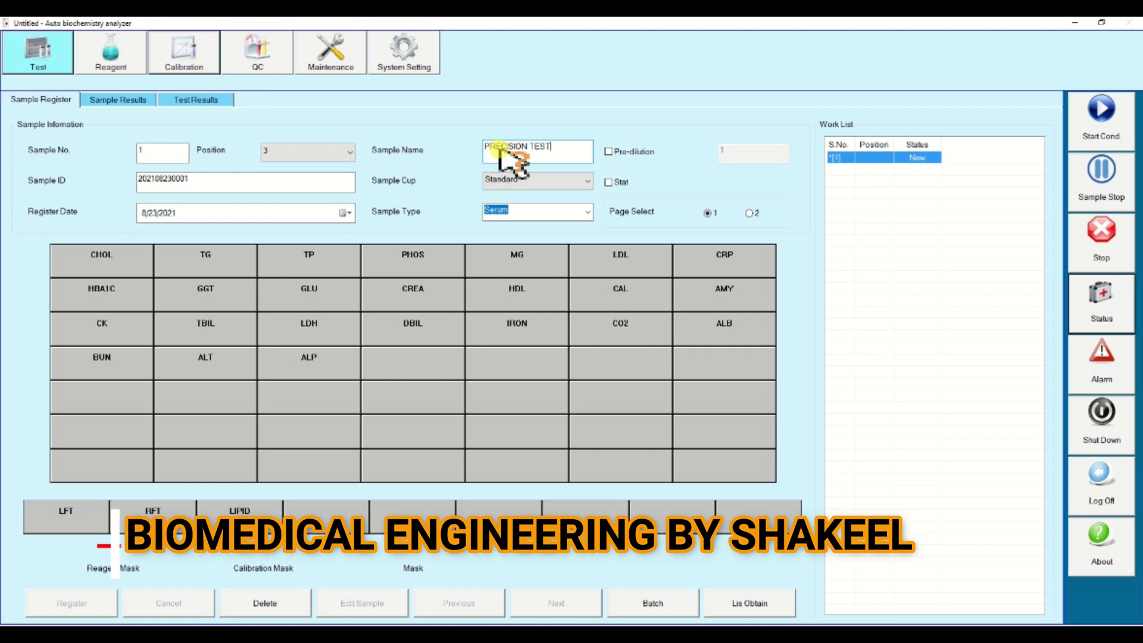
click(609, 151)
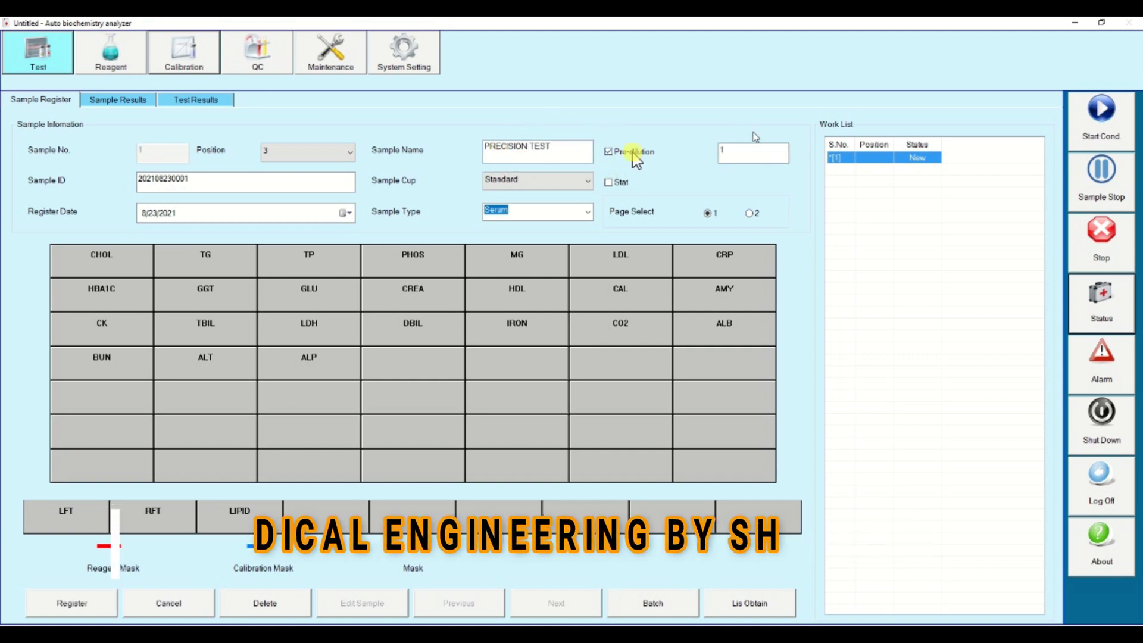
click(609, 151)
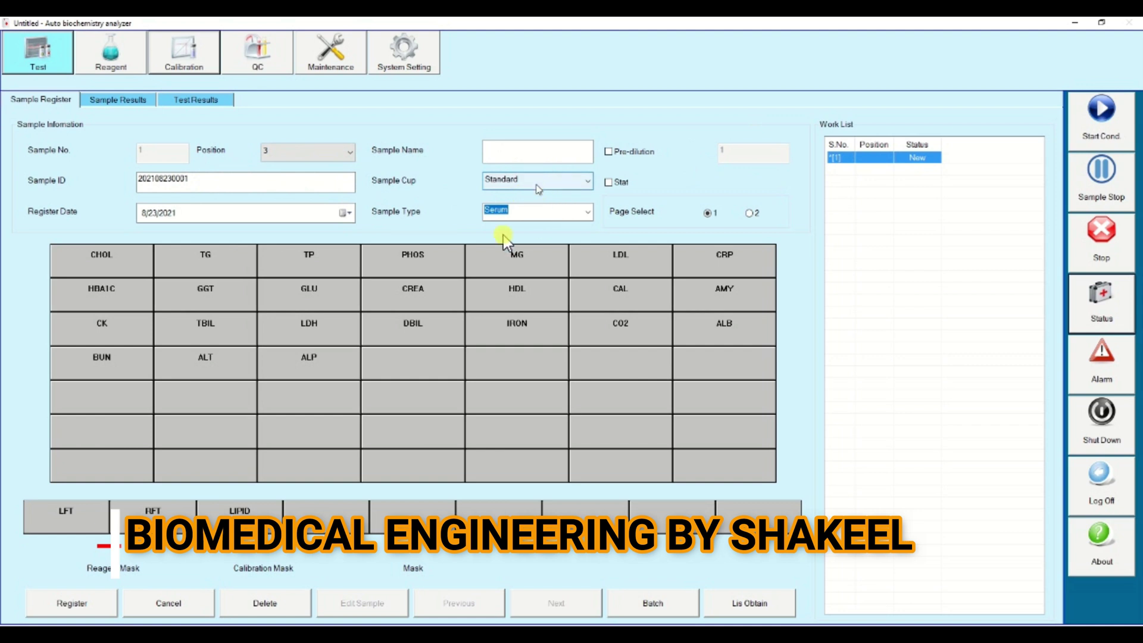
Register the first serum sample with the CHOL, GLU, CREA, ALT and ALP tests.
click(589, 213)
click(589, 213)
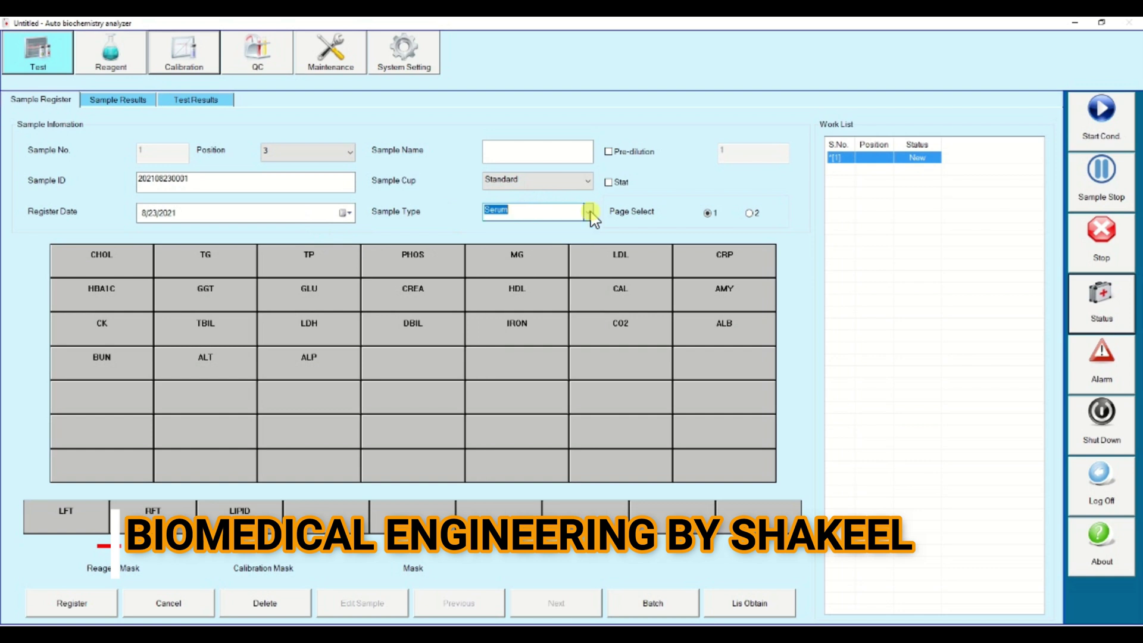
click(103, 268)
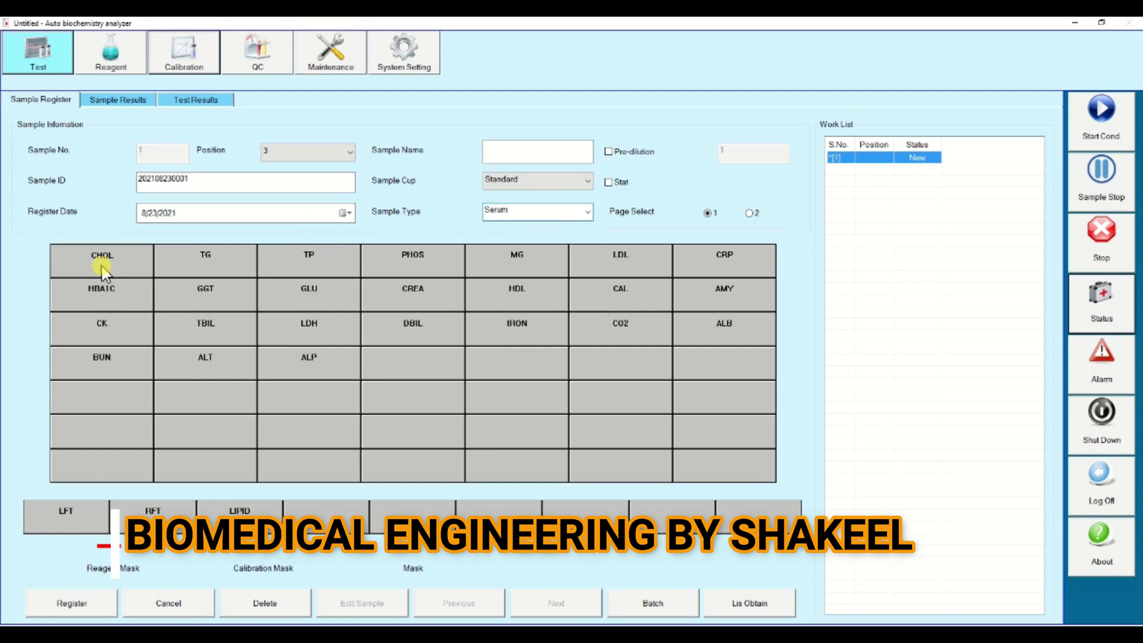
click(287, 294)
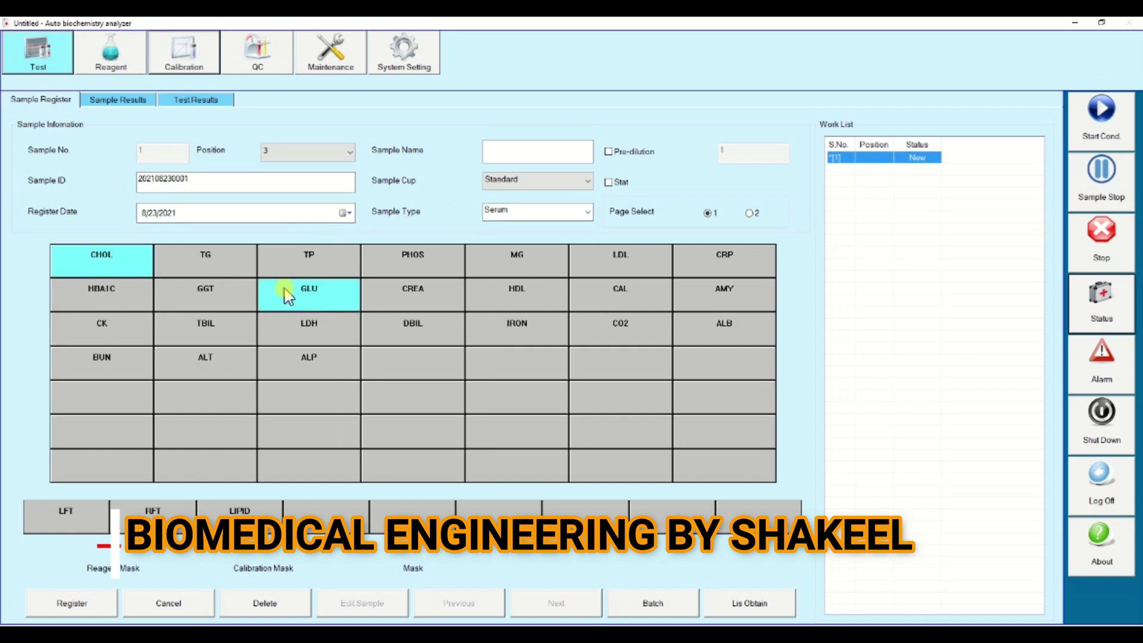
click(383, 301)
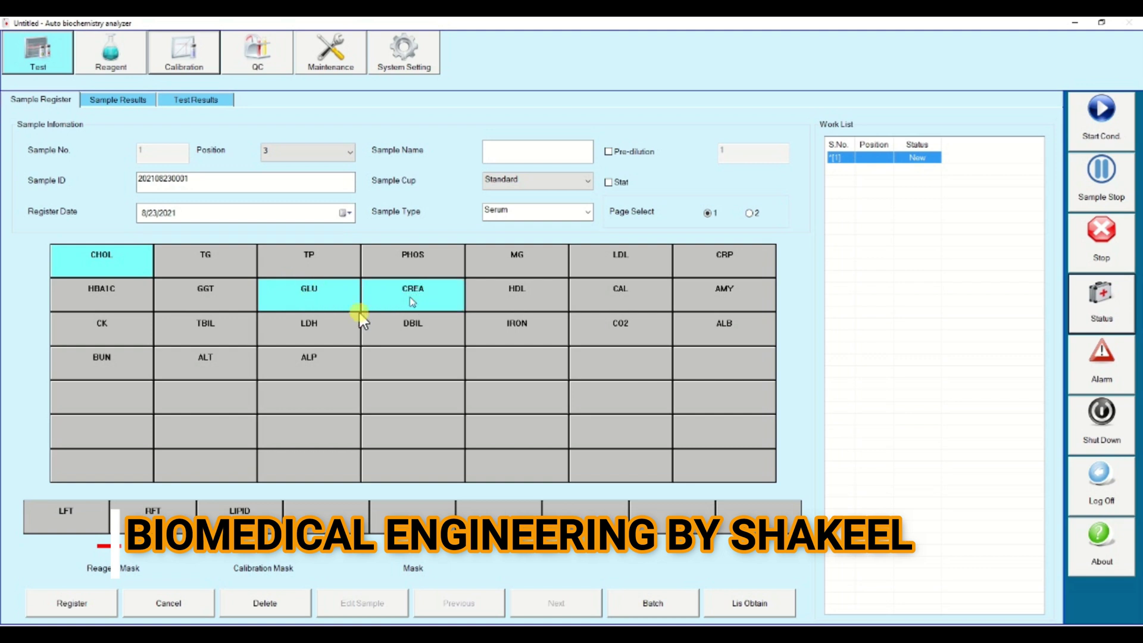
click(211, 357)
click(287, 360)
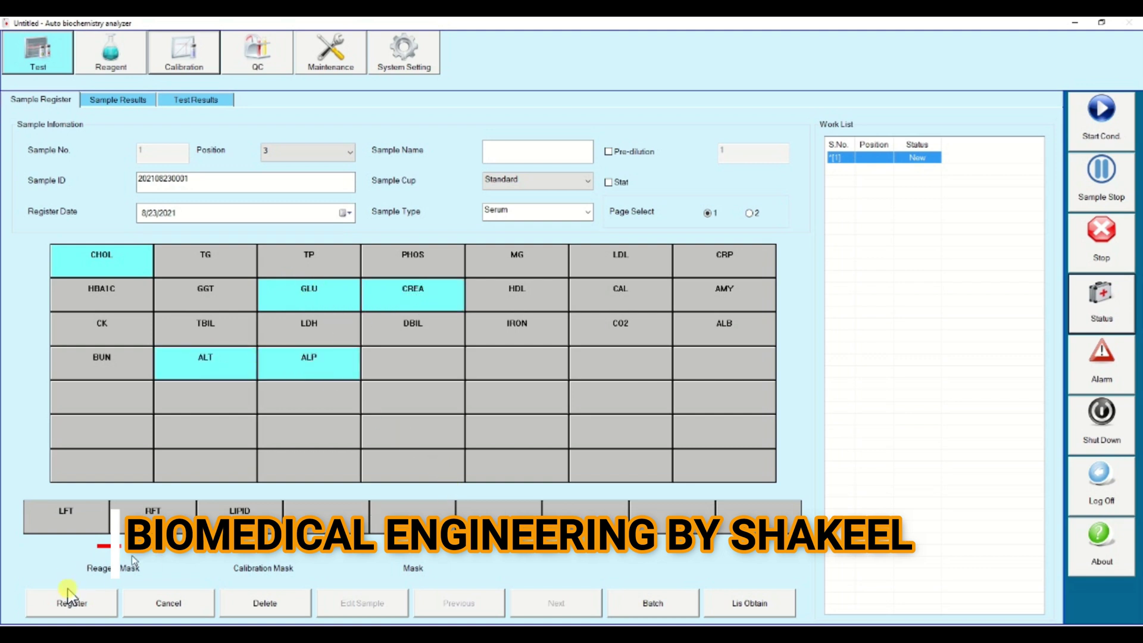
click(69, 604)
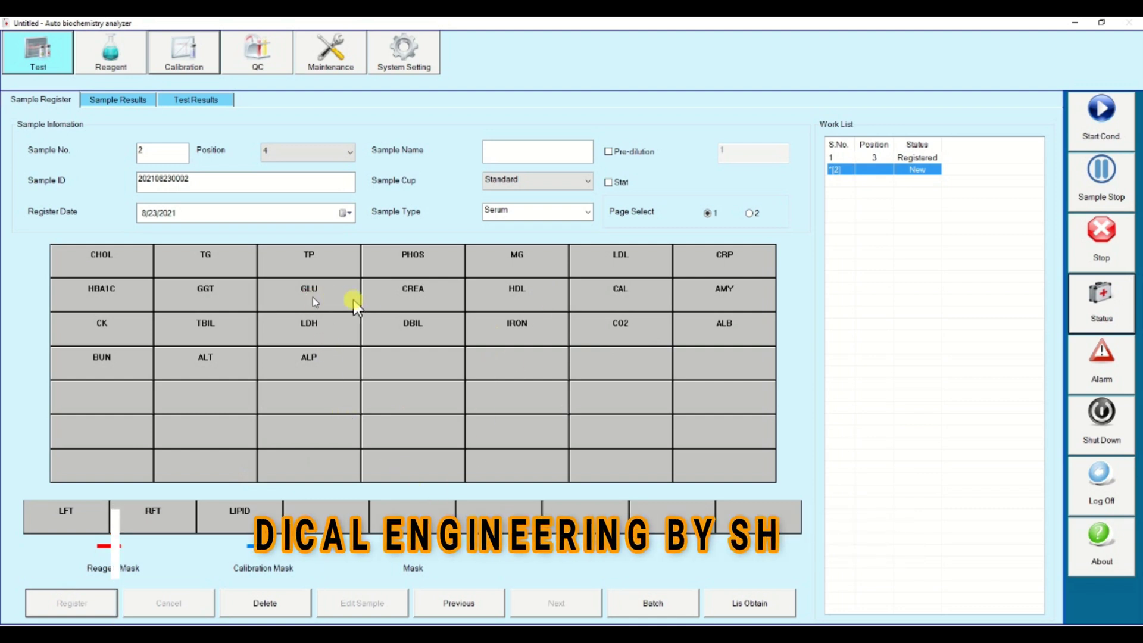
Batch-register five serum samples with the GLU and CREA tests, using the same cup.
click(351, 300)
click(390, 305)
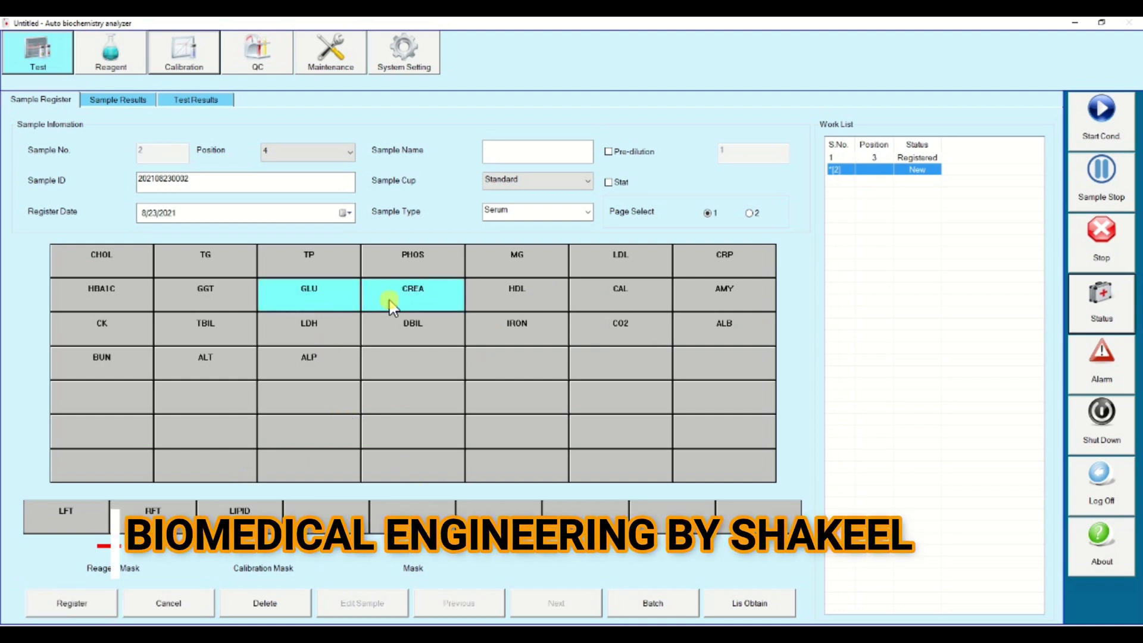
click(632, 606)
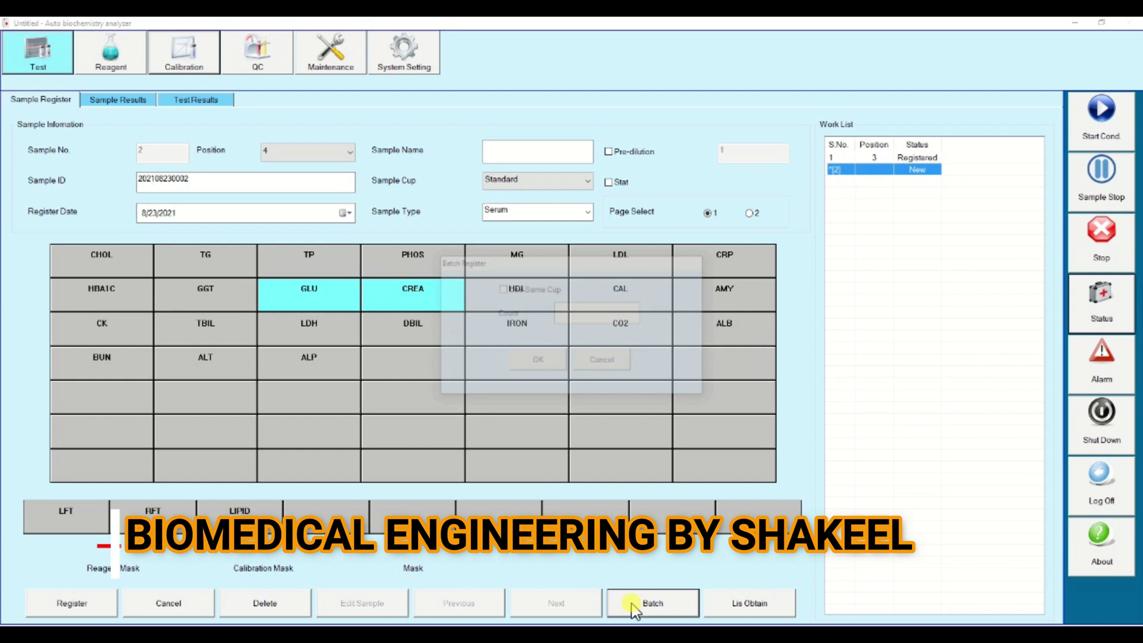
click(503, 290)
click(581, 311)
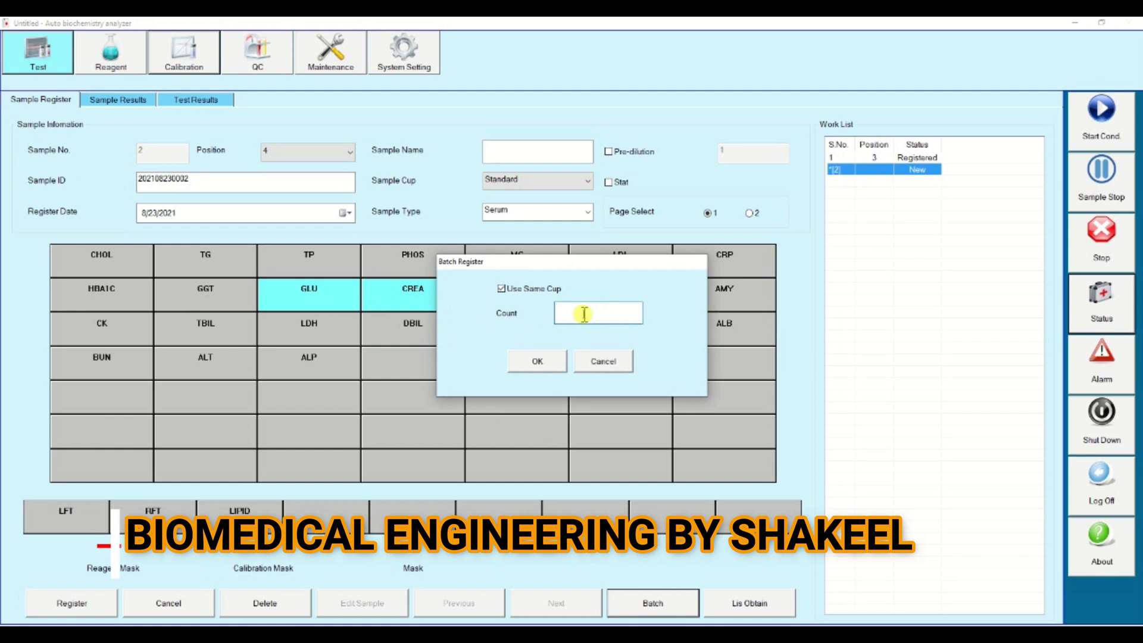
text(5)
click(537, 361)
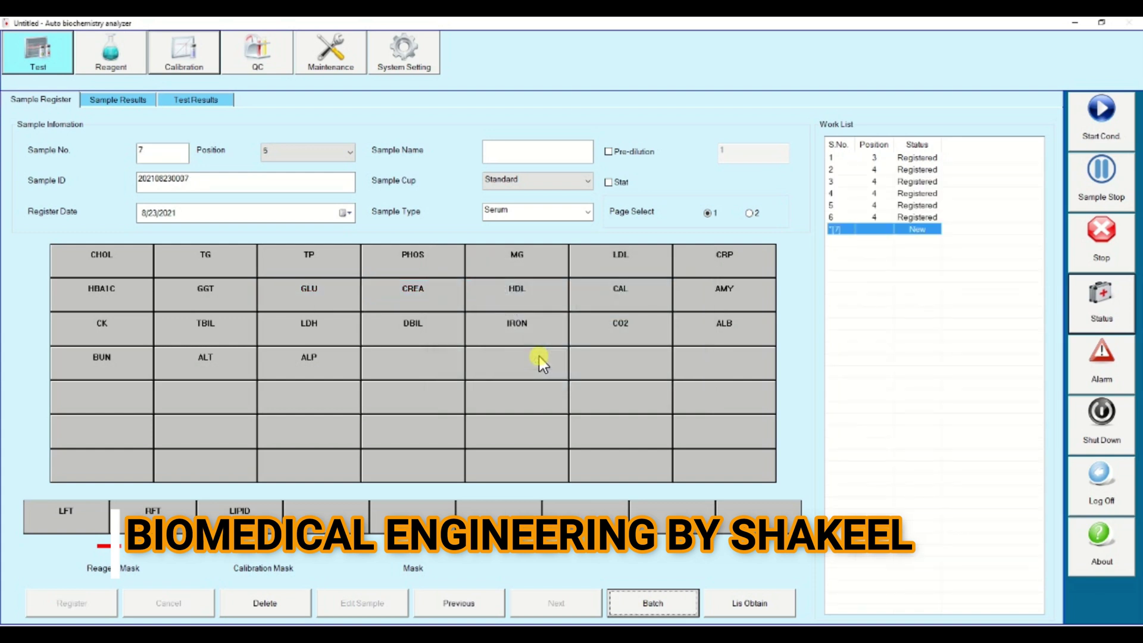
Delete registered sample 6 from the work list using the Selected Sample option.
click(896, 218)
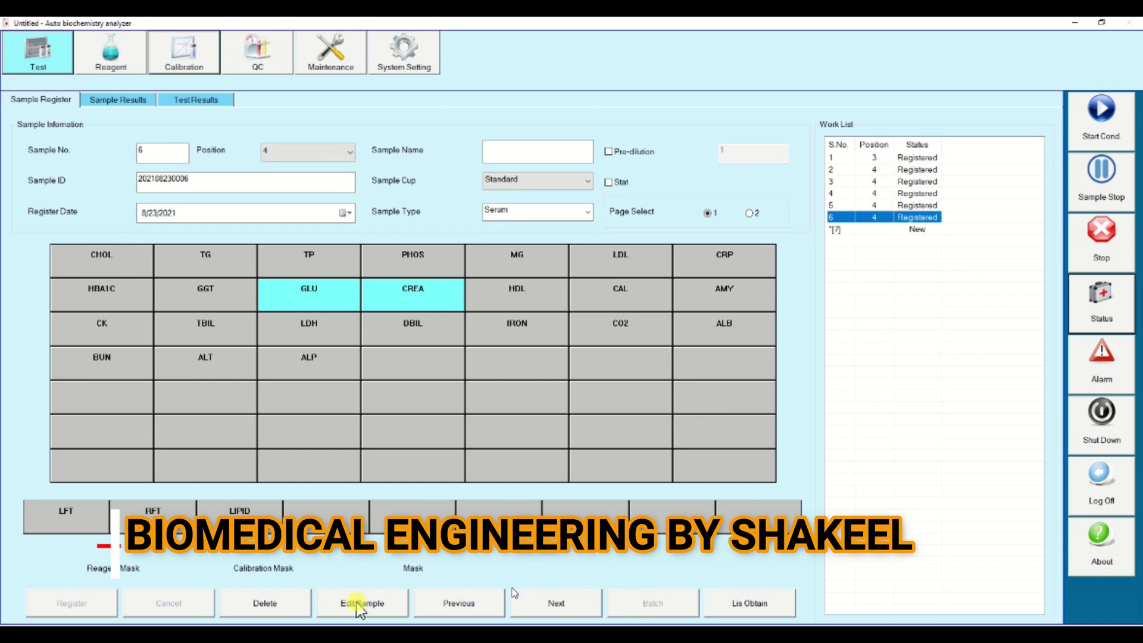
click(282, 603)
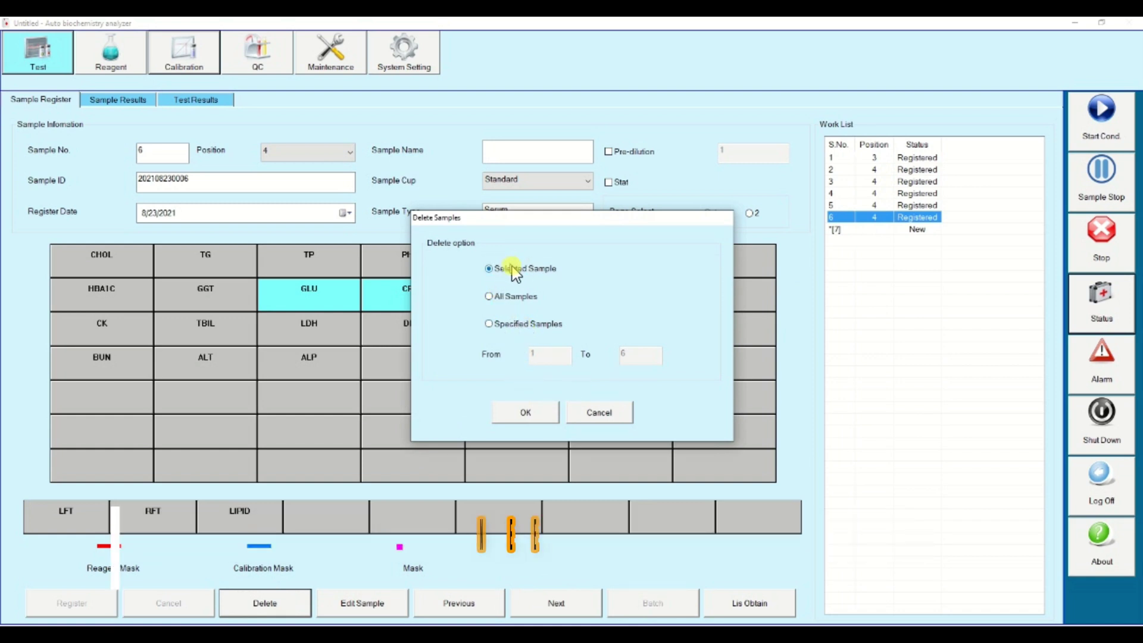
click(525, 411)
click(544, 353)
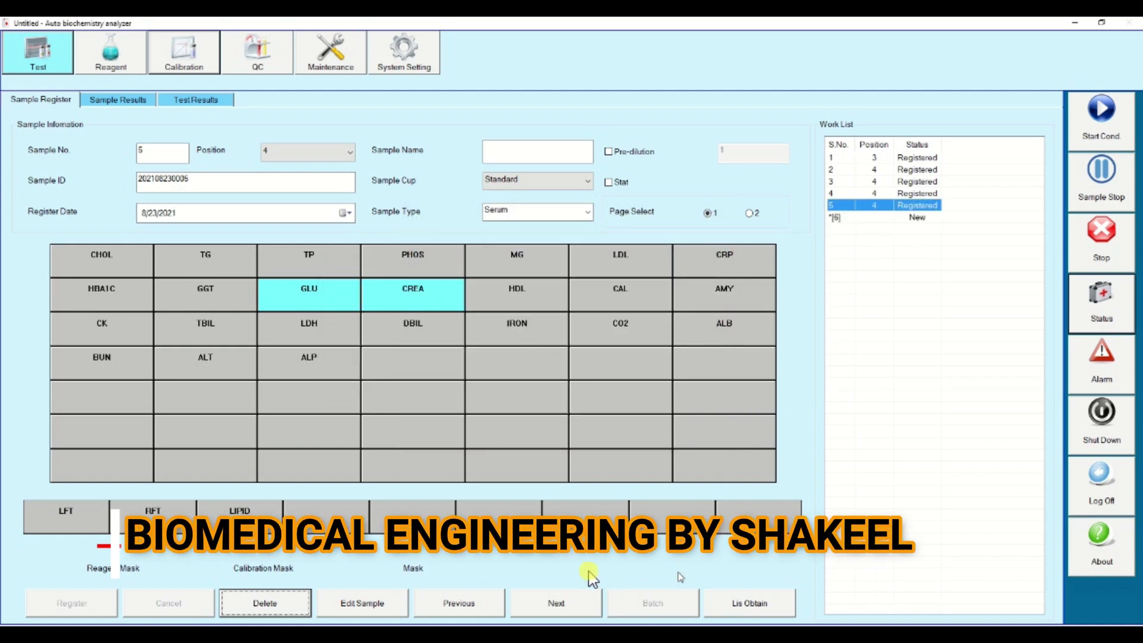
Delete only sample 4 by specifying the sample range from 4 to 4.
click(287, 604)
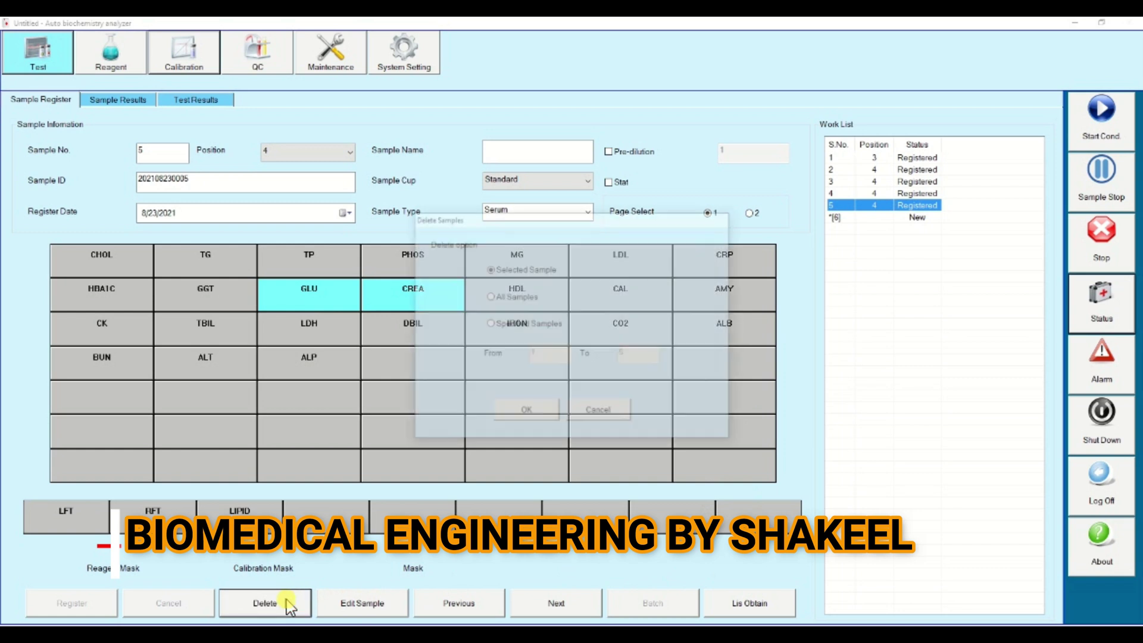
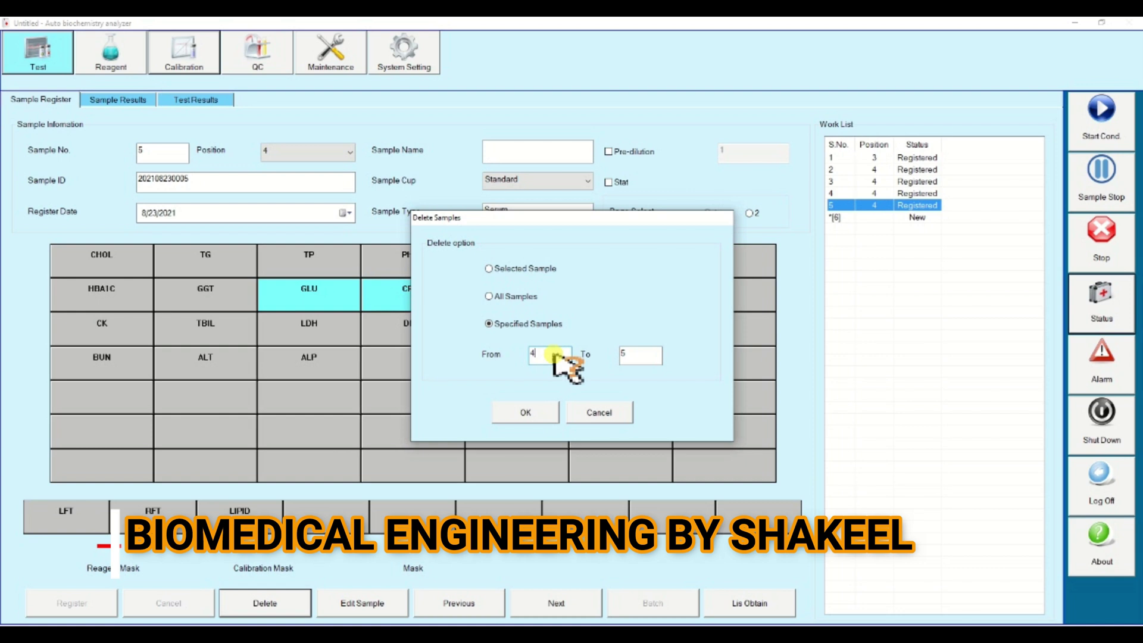
click(635, 355)
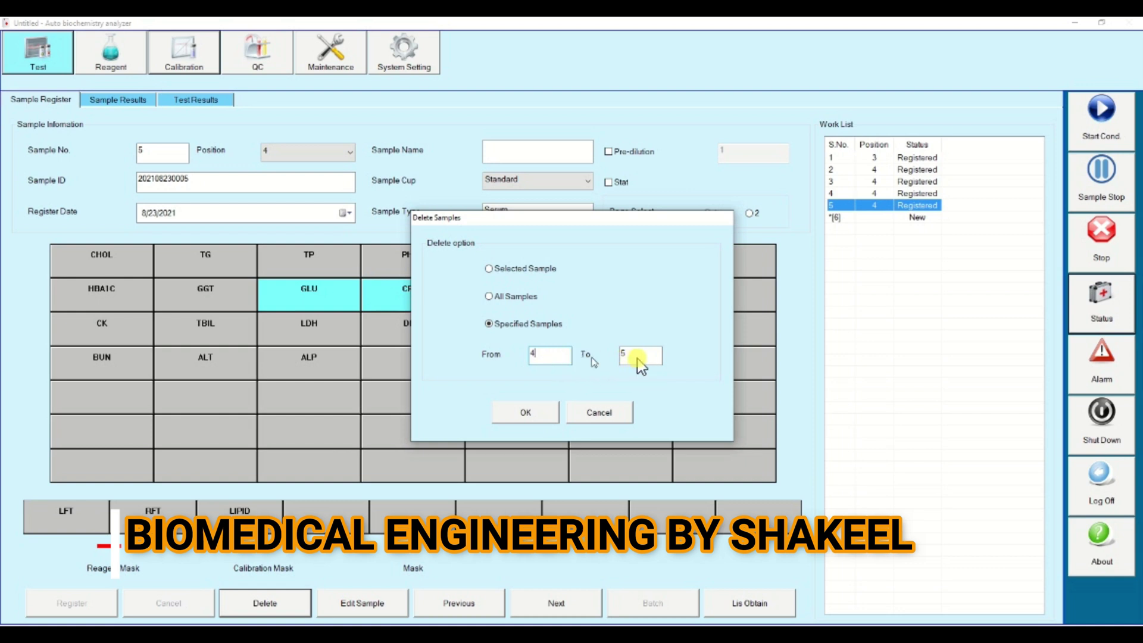
double_click(635, 356)
text(4)
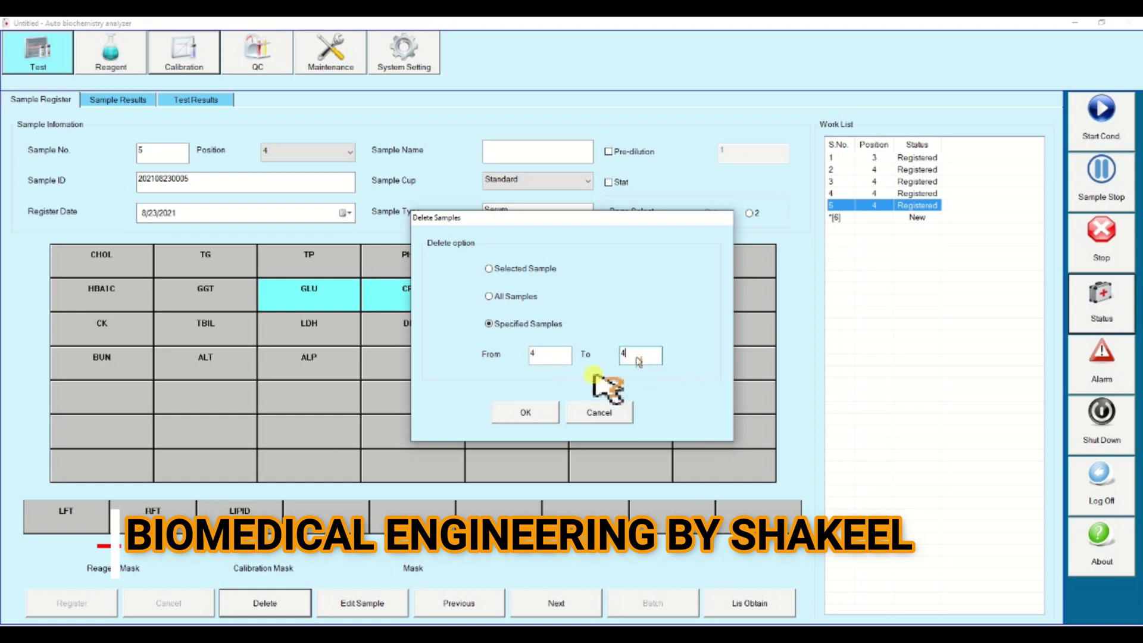
click(543, 413)
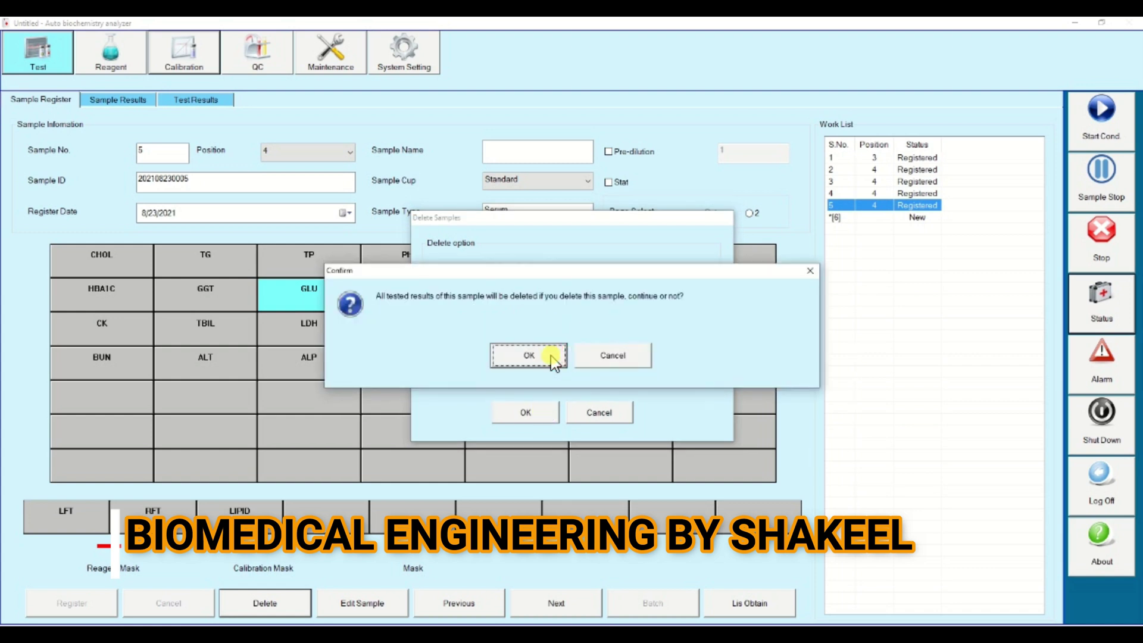
click(549, 357)
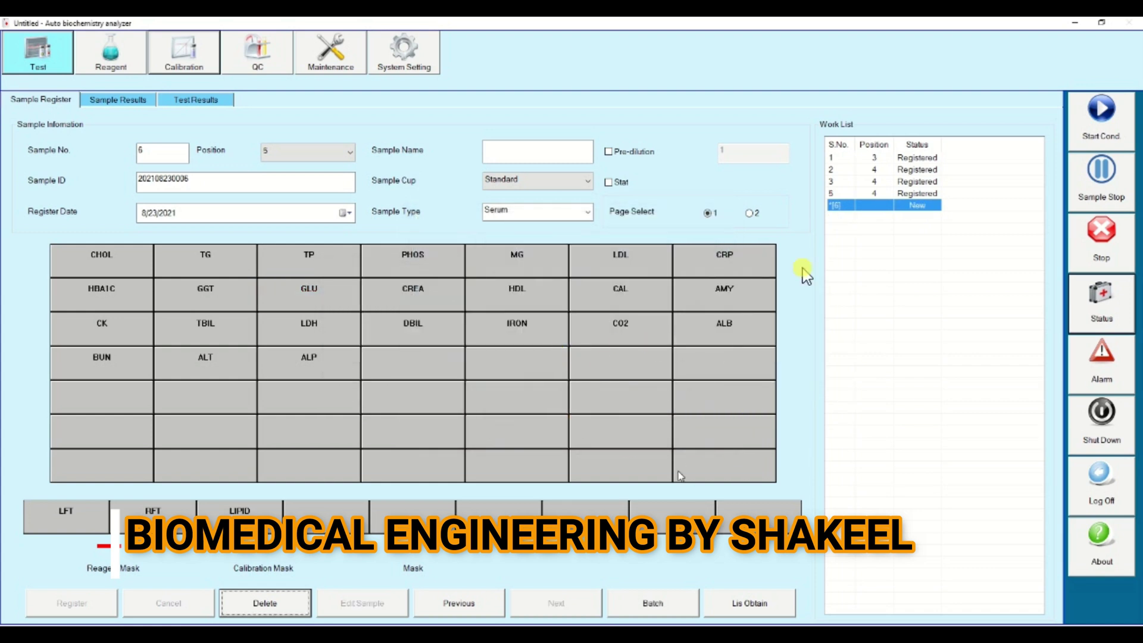
Check the remaining batch samples in the work list and delete the specified range from 2 to 5.
click(851, 191)
click(841, 171)
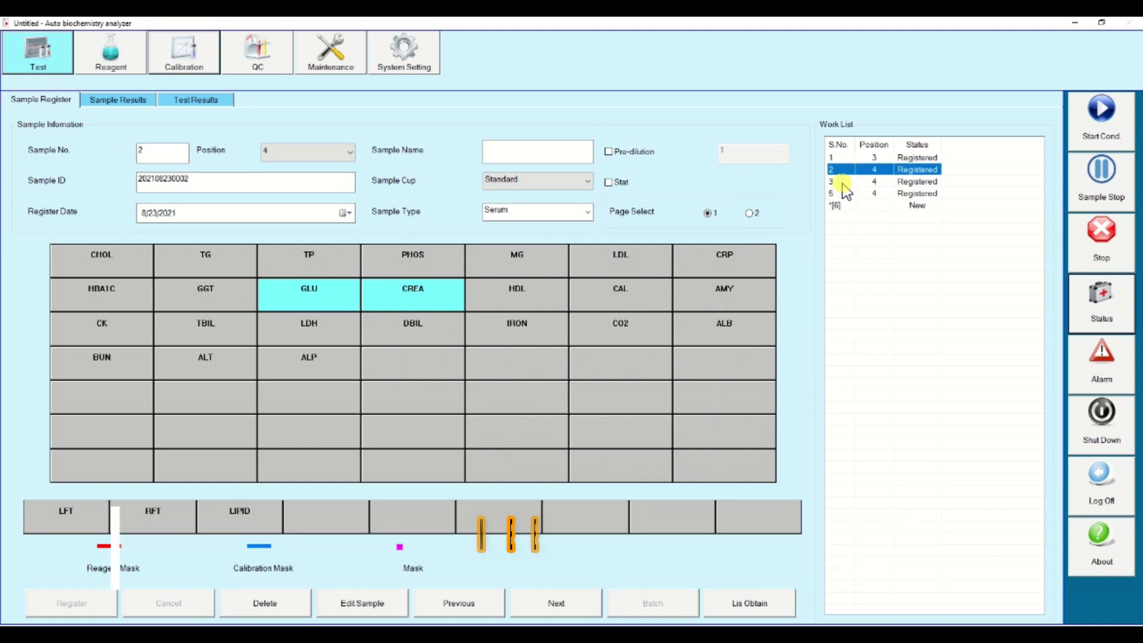
click(841, 181)
click(841, 193)
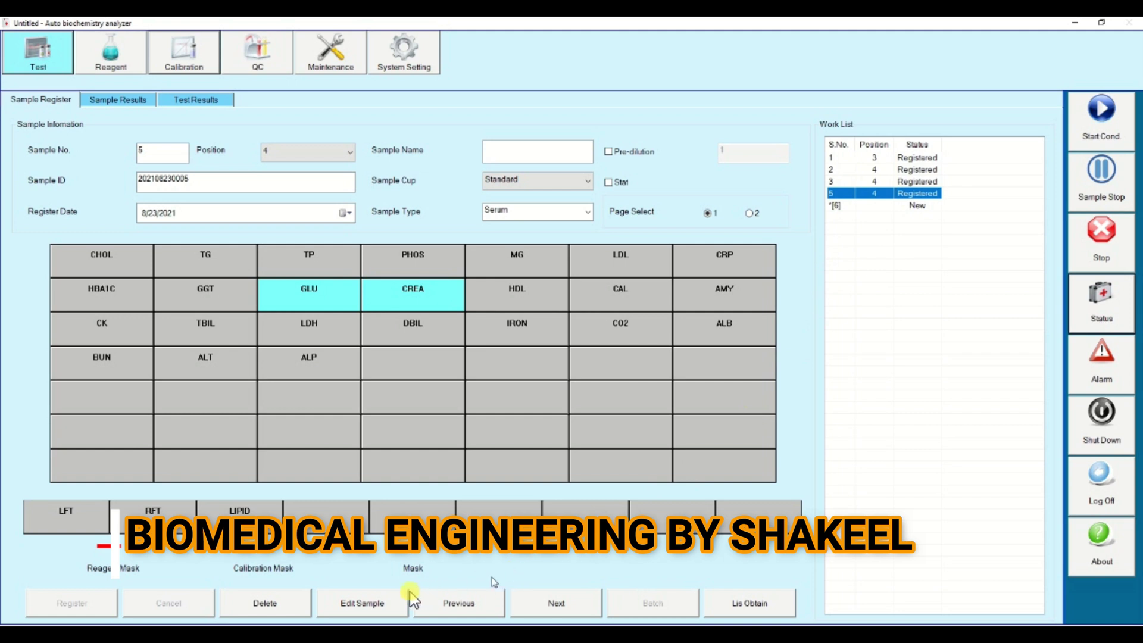
click(262, 603)
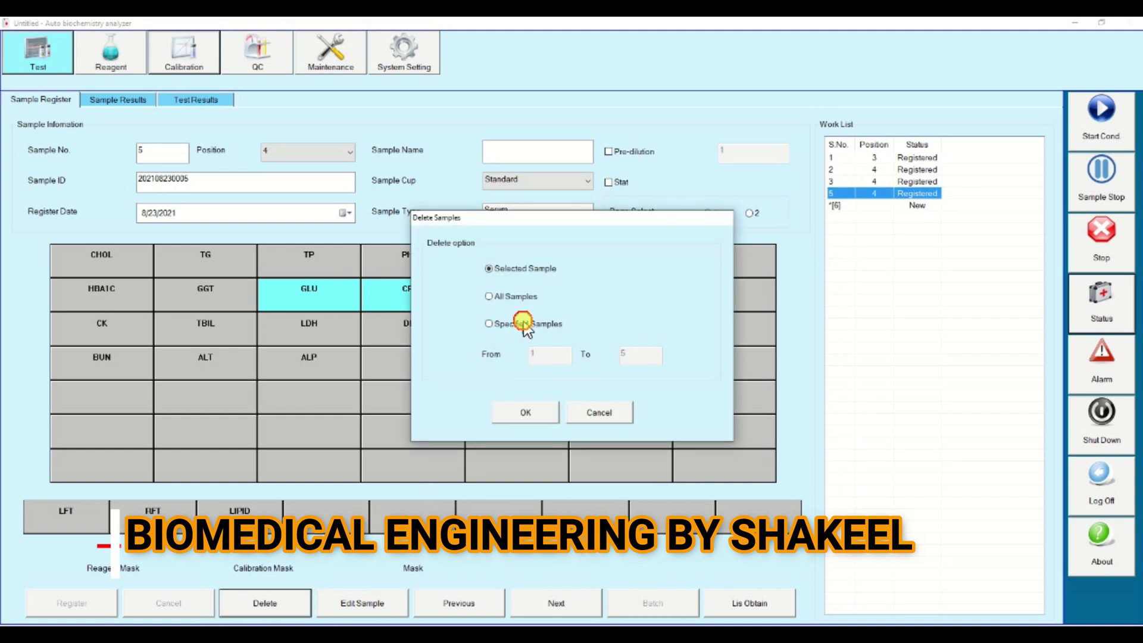
click(521, 324)
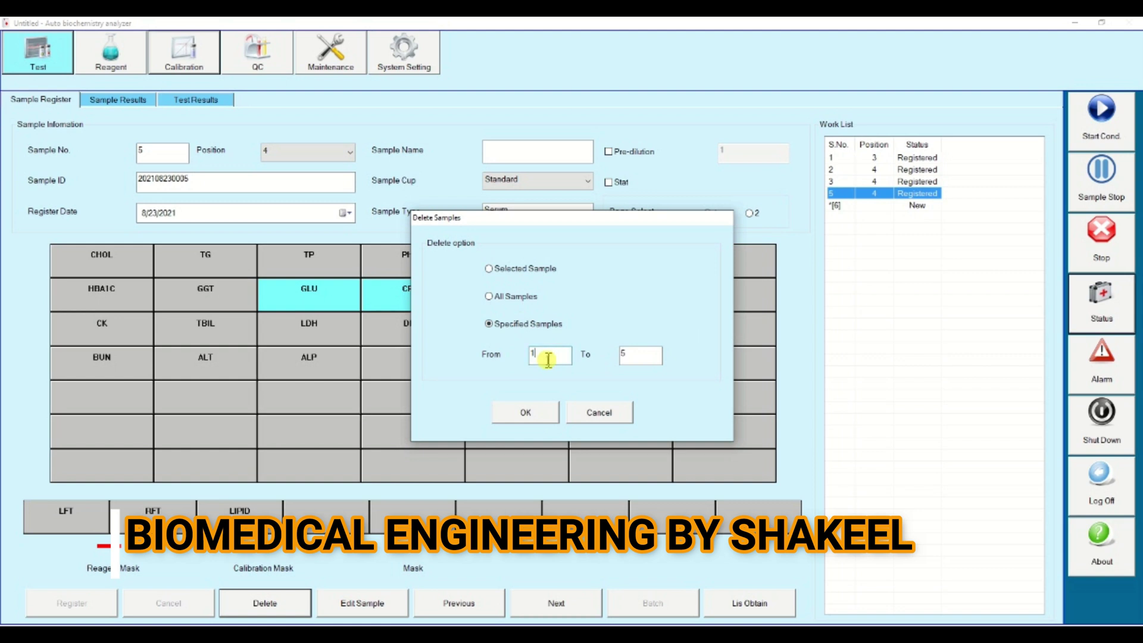
key(BackSpace)
text(2)
click(542, 412)
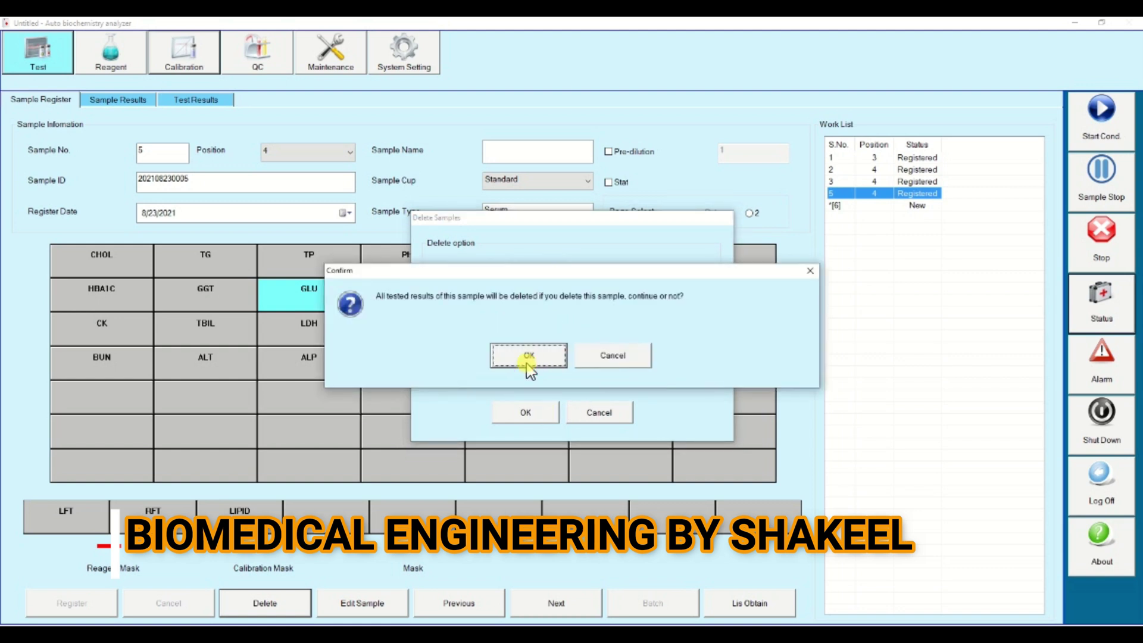
click(528, 364)
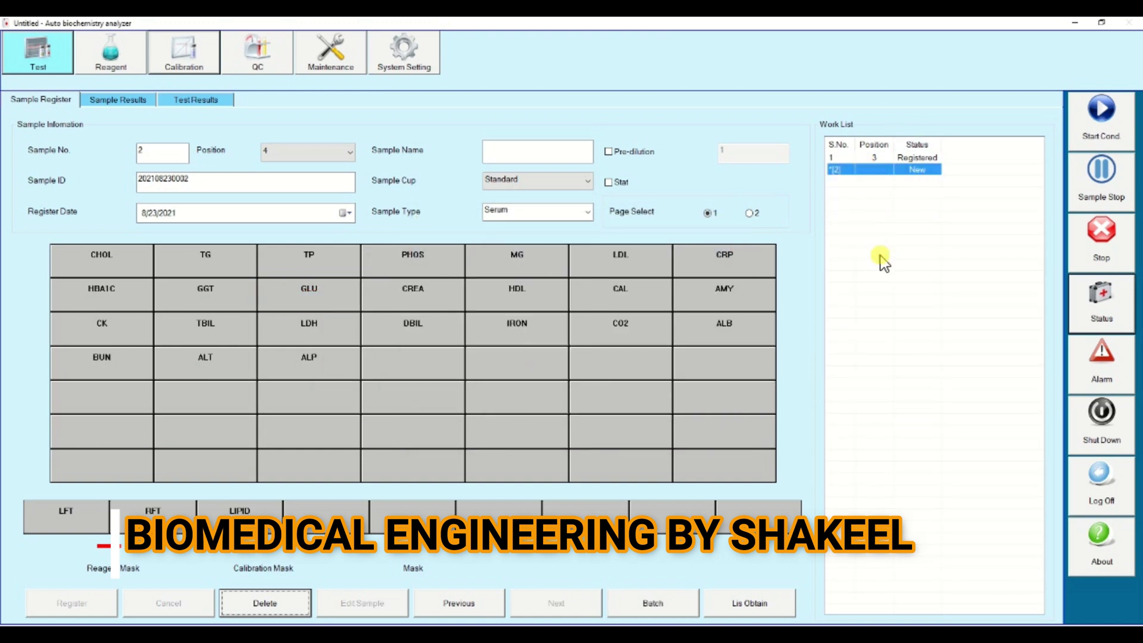
Check the tests of registered sample 1, review the start conditions and start the test run.
click(868, 158)
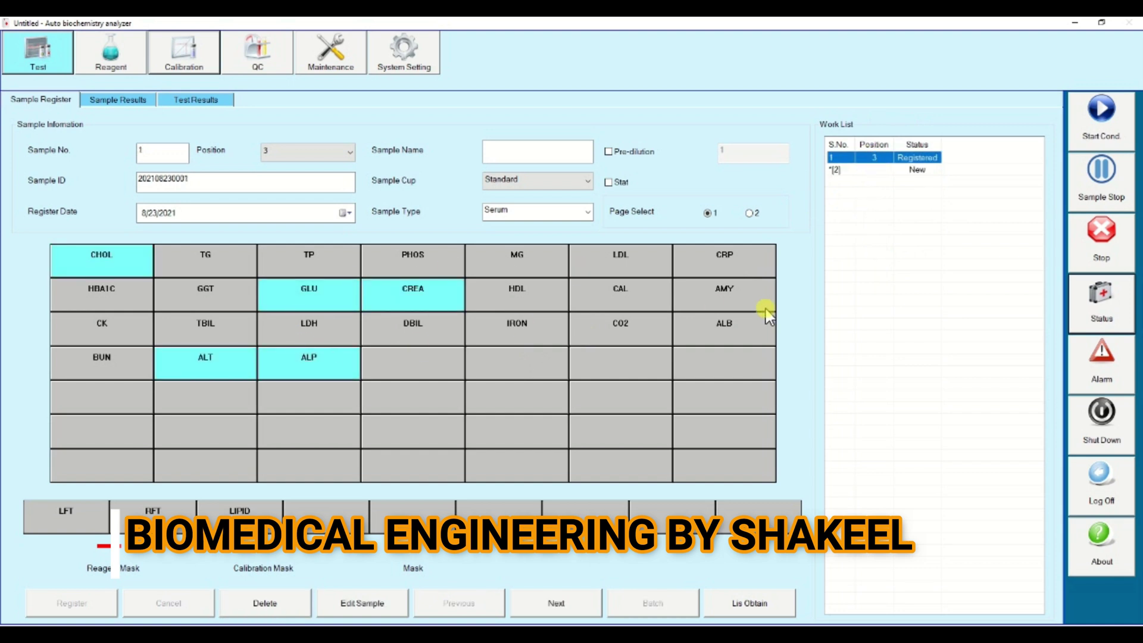
click(1104, 122)
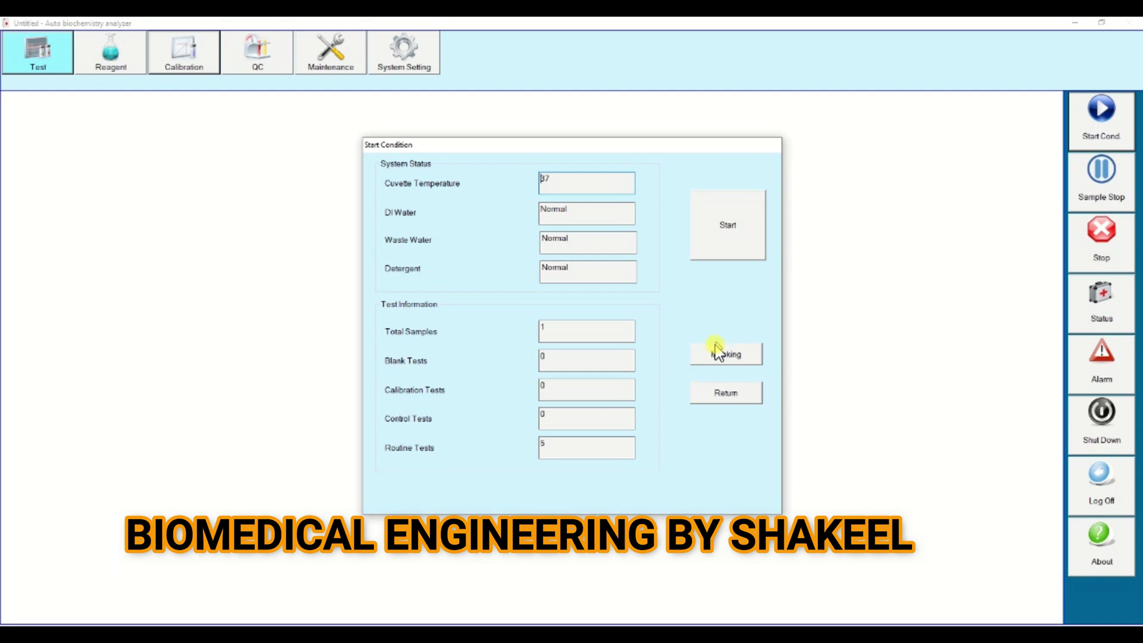
click(728, 229)
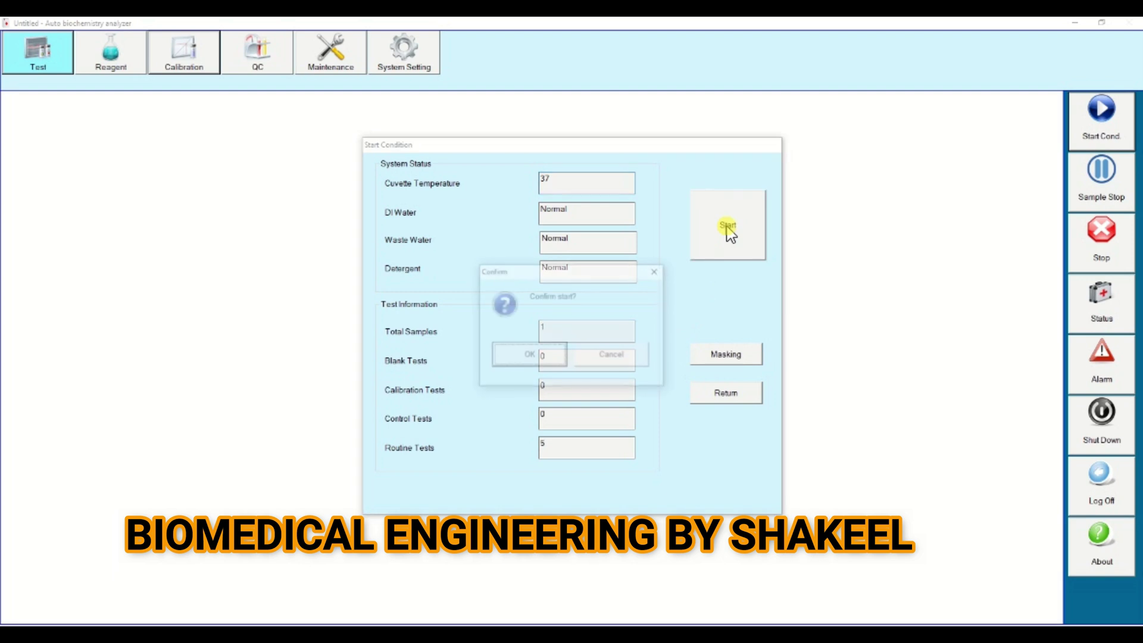
click(498, 359)
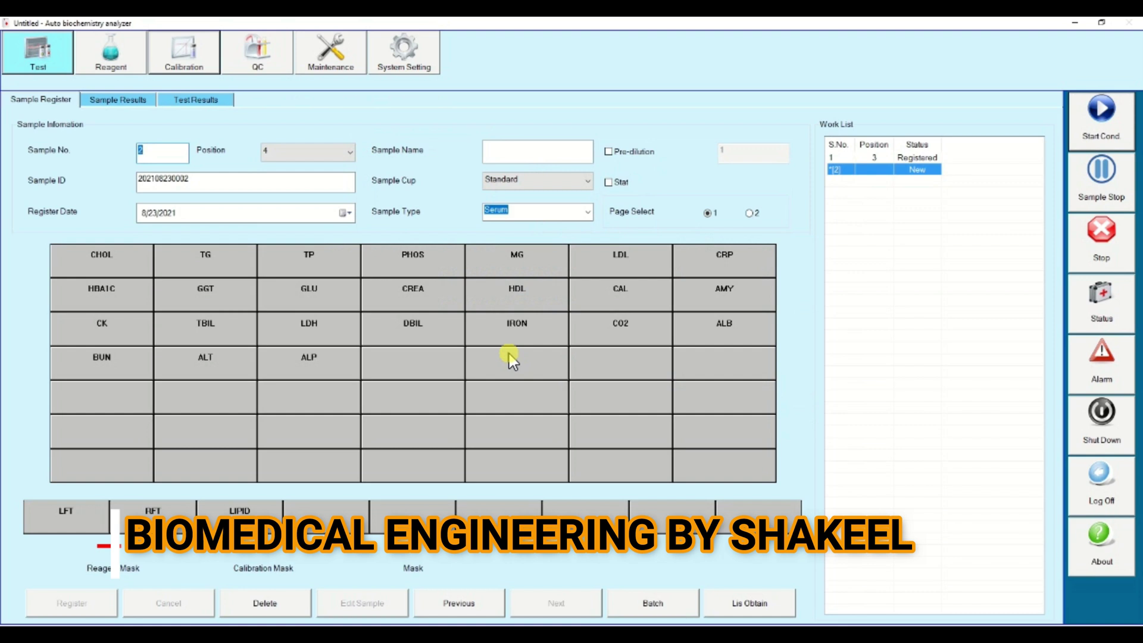
Examine the sample disk status, checking the tests at the routine, calibrator and control positions.
click(1088, 304)
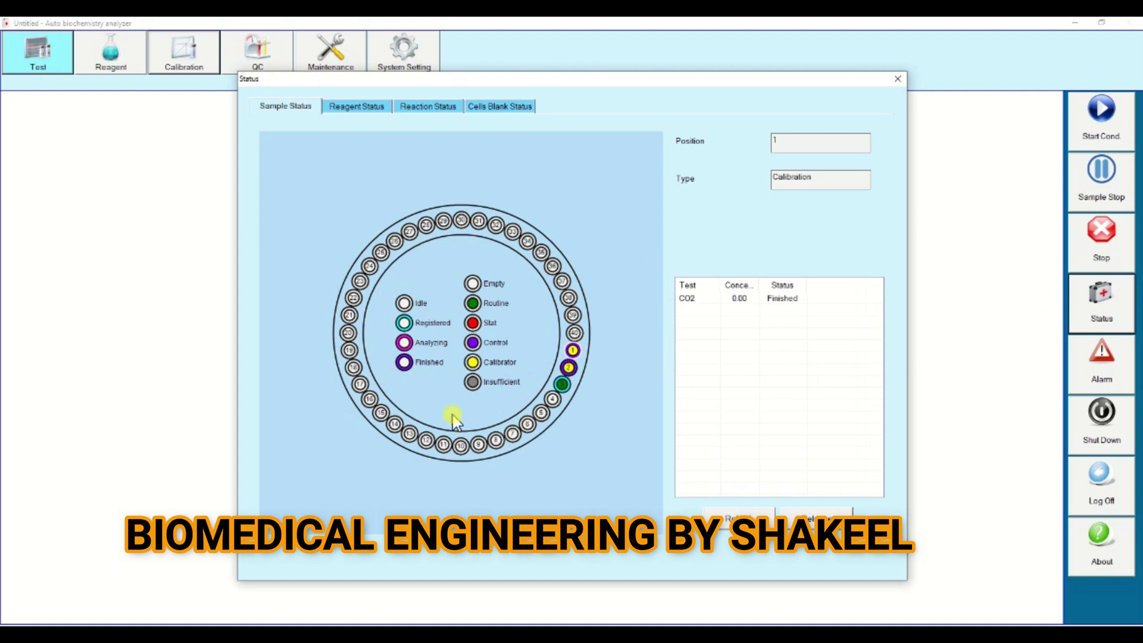
click(562, 384)
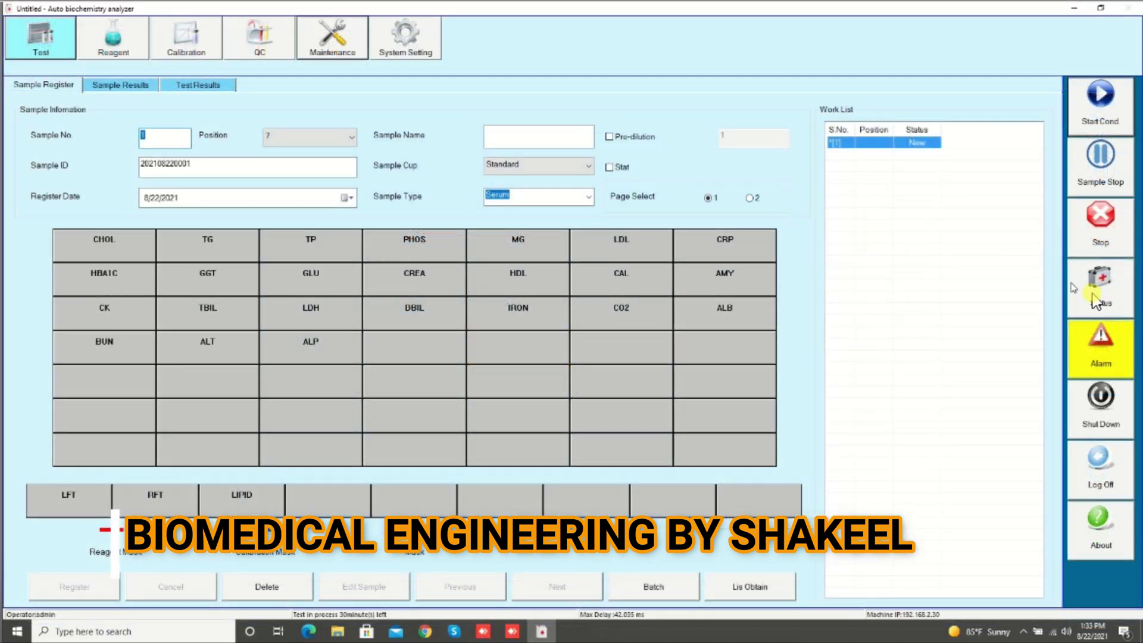
click(1093, 306)
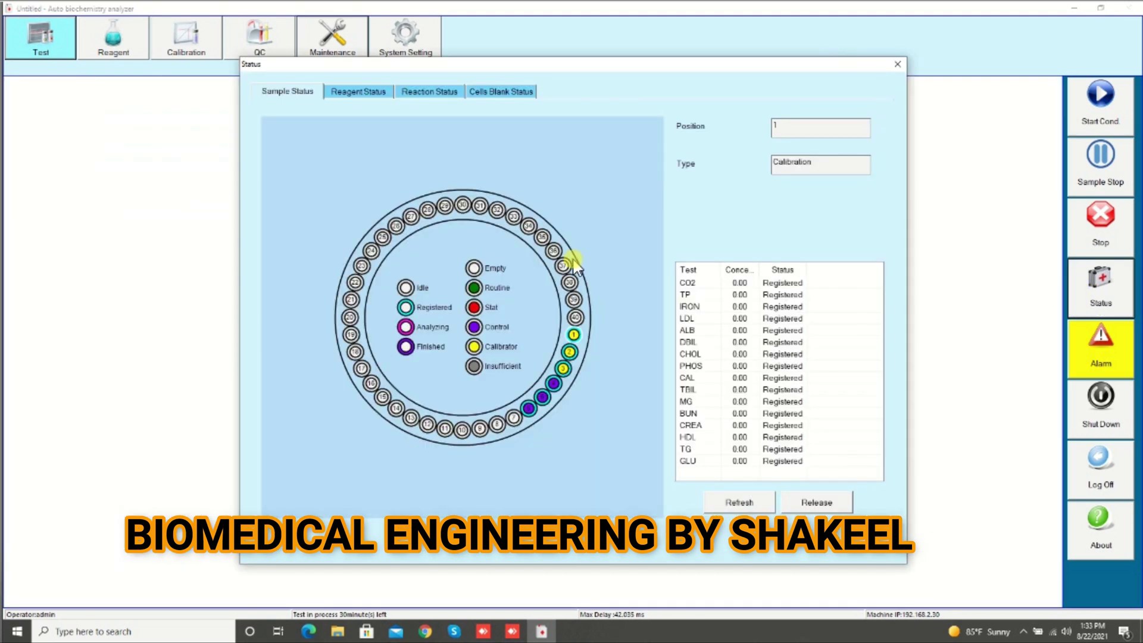
click(570, 354)
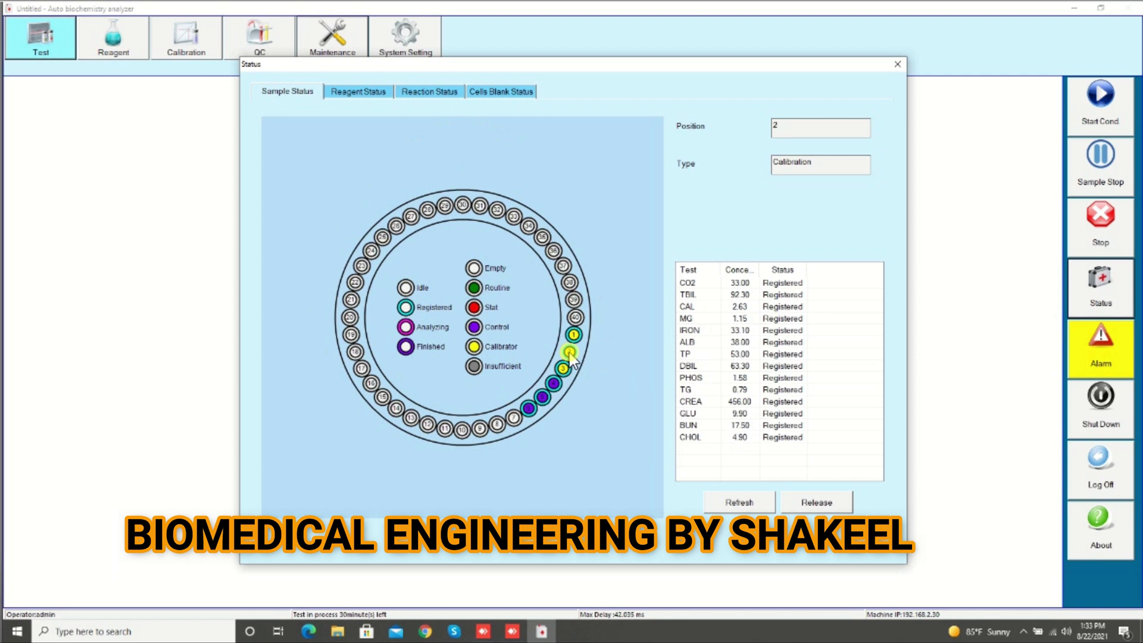
click(562, 369)
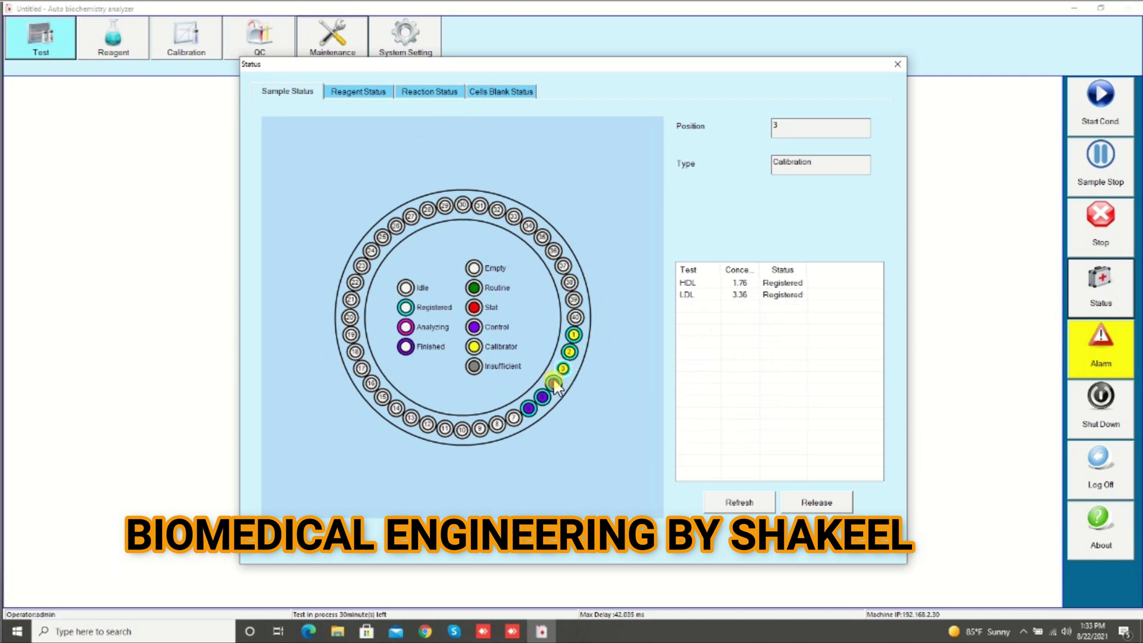
click(553, 383)
click(529, 408)
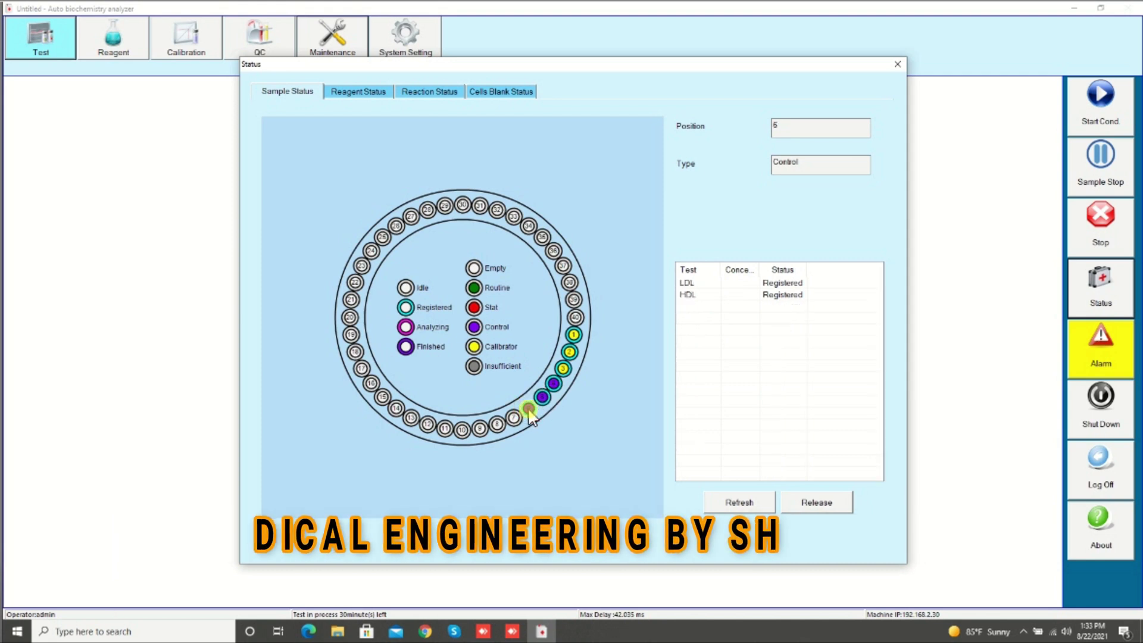
click(570, 353)
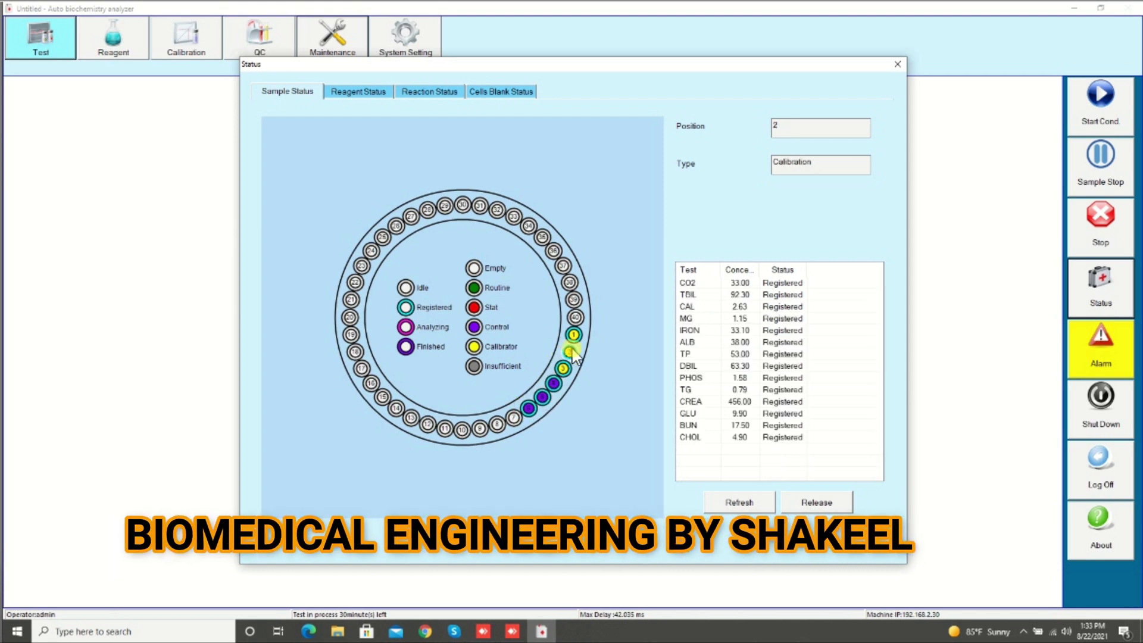
click(529, 408)
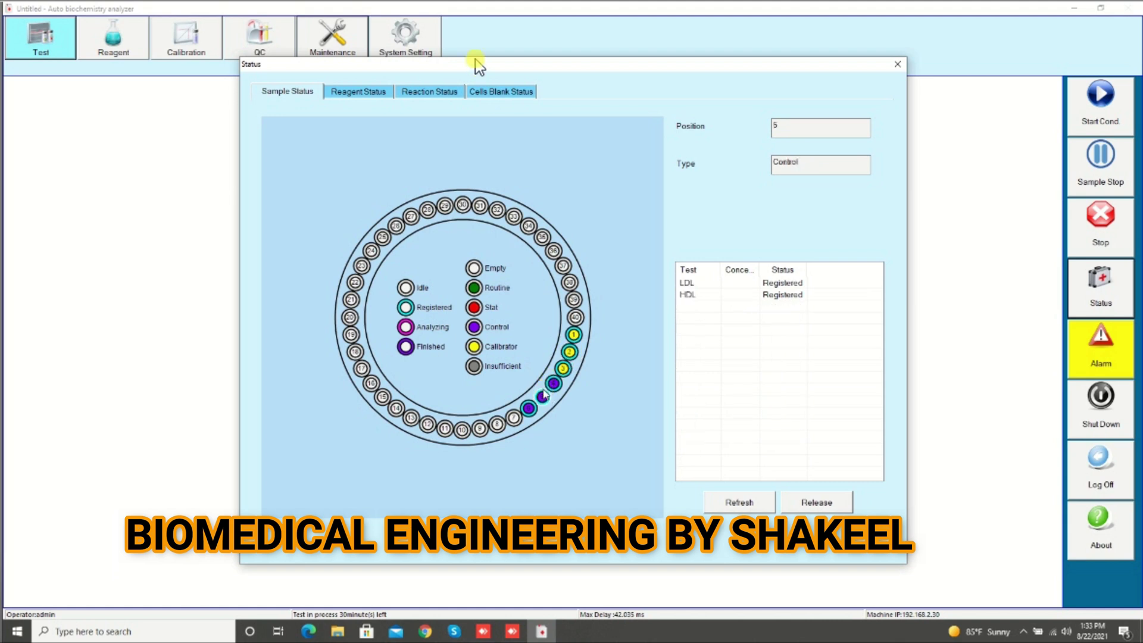
Examine the reagent status and the reaction status, including the state of reaction position 2.
click(447, 97)
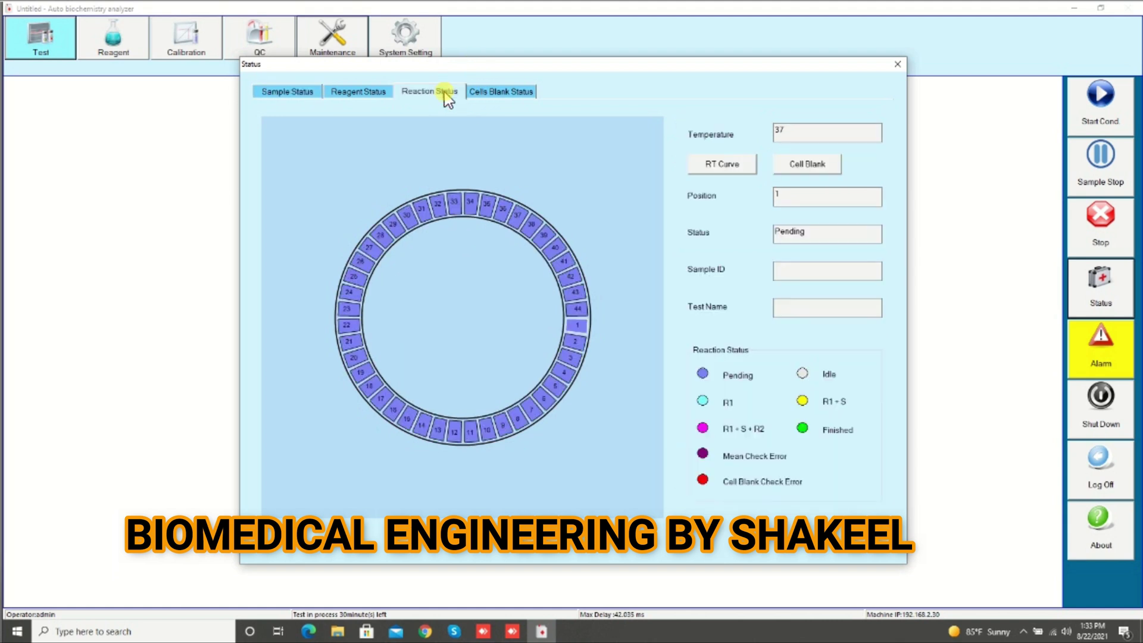
click(360, 91)
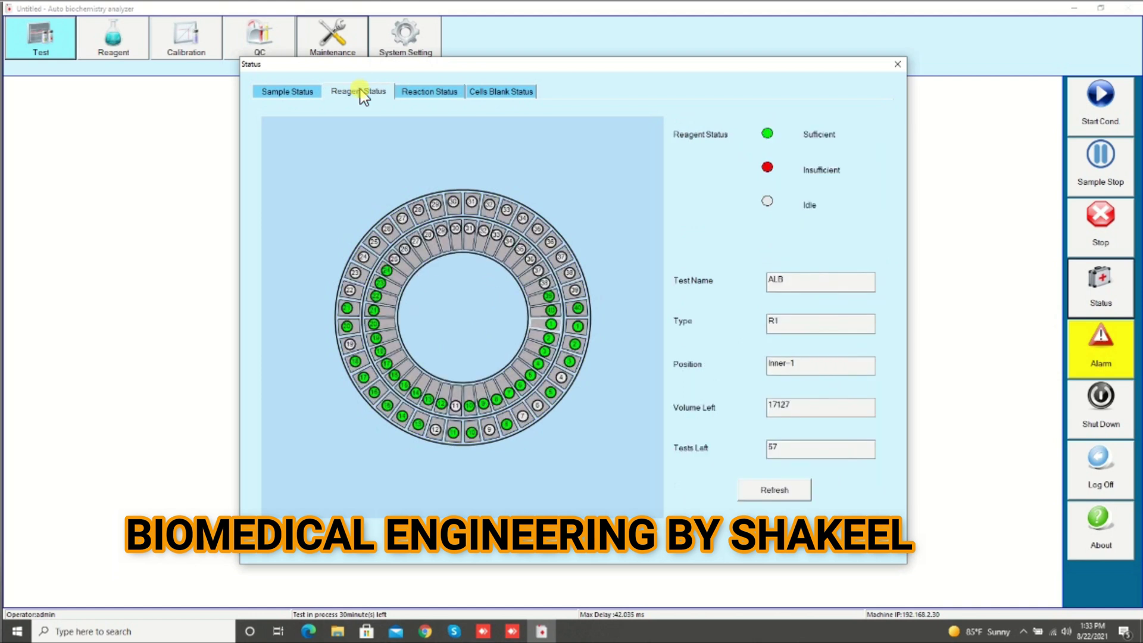
click(414, 94)
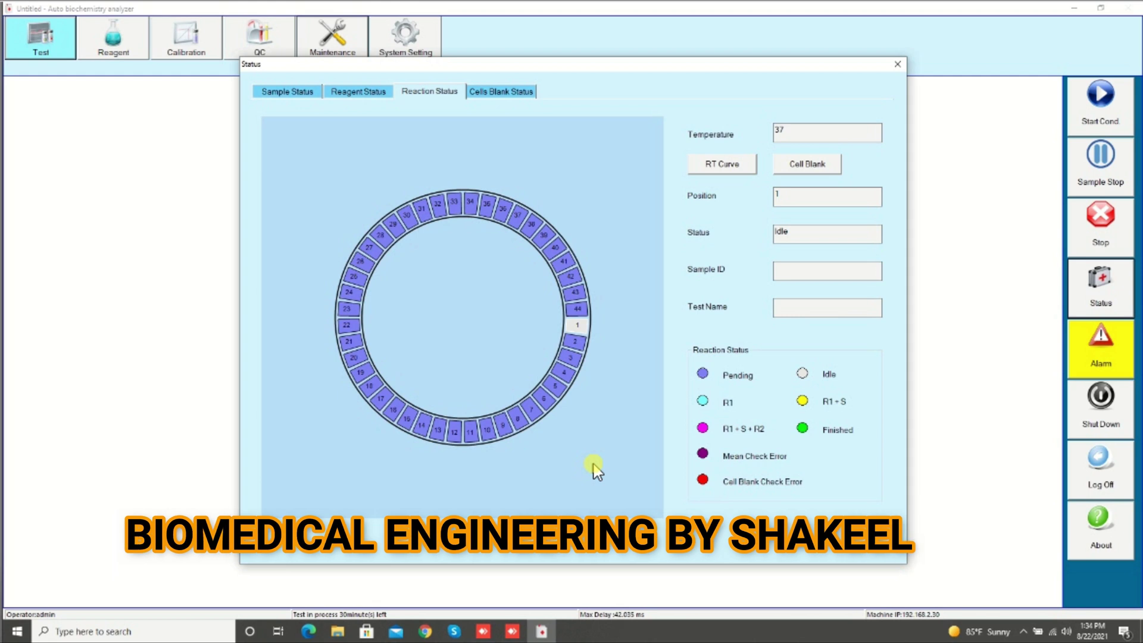
click(570, 343)
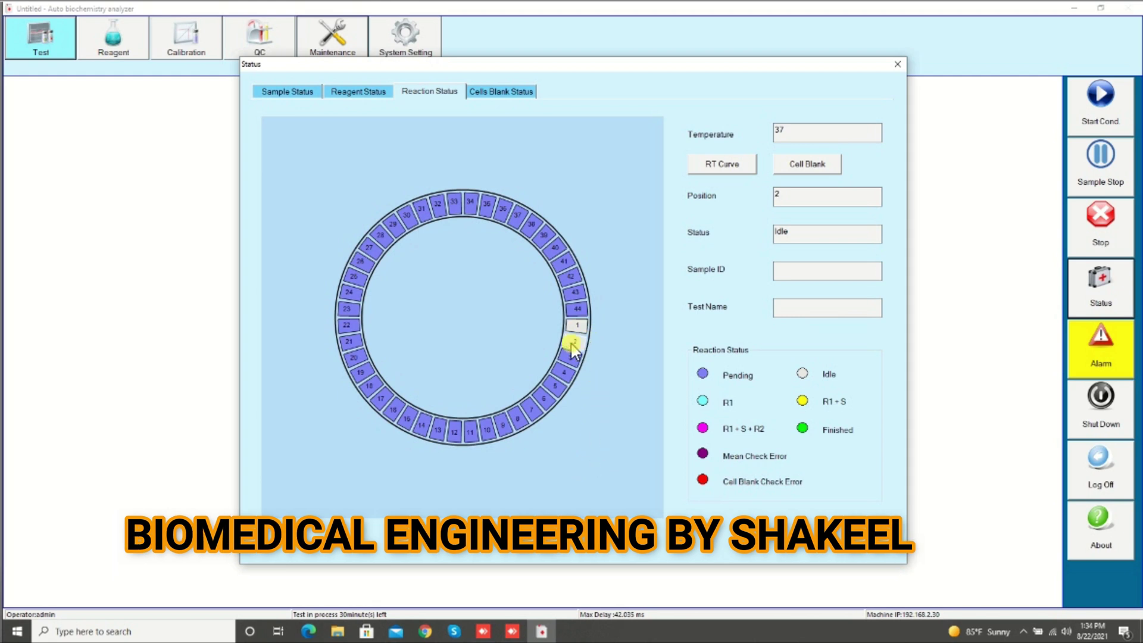
Check the reaction status of cell positions 3, 1 and 2 on the reaction disk.
click(572, 359)
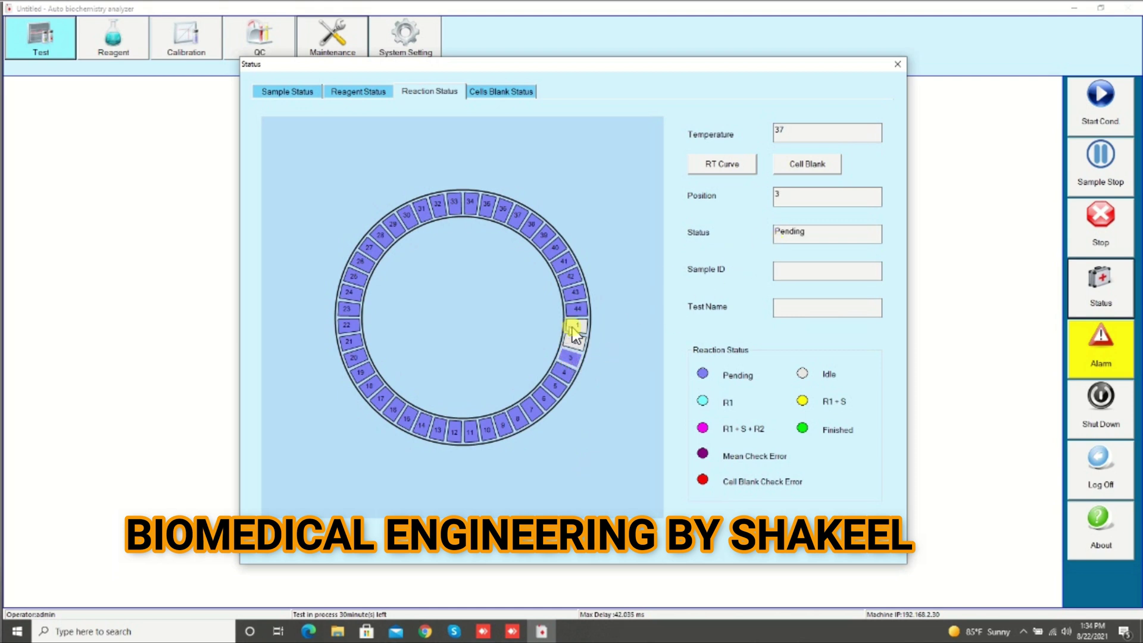
click(573, 329)
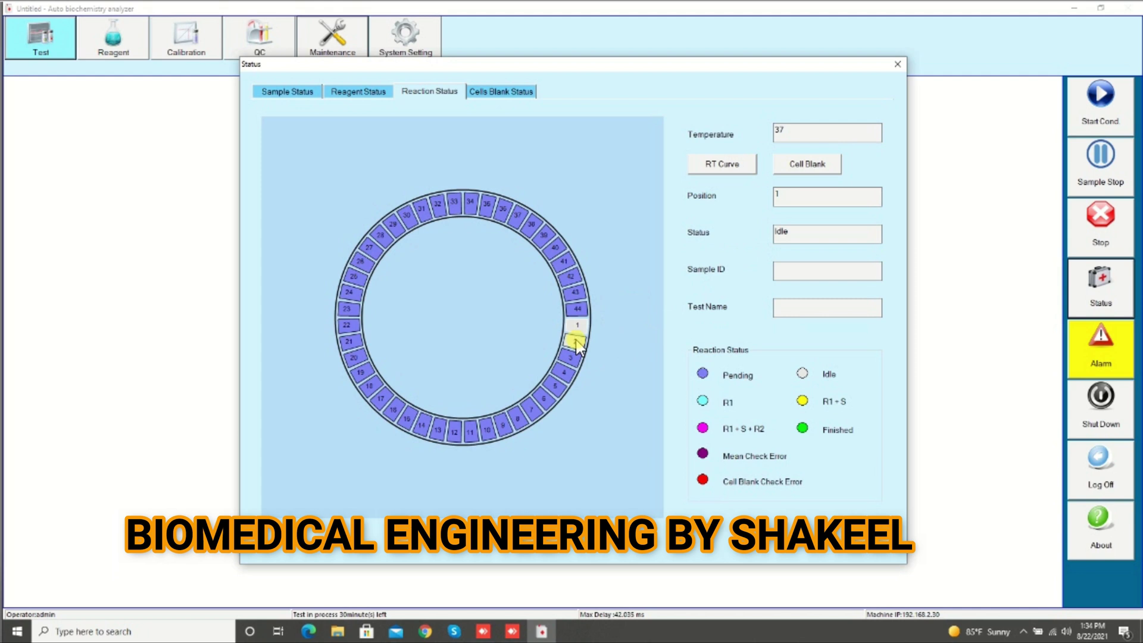
click(575, 343)
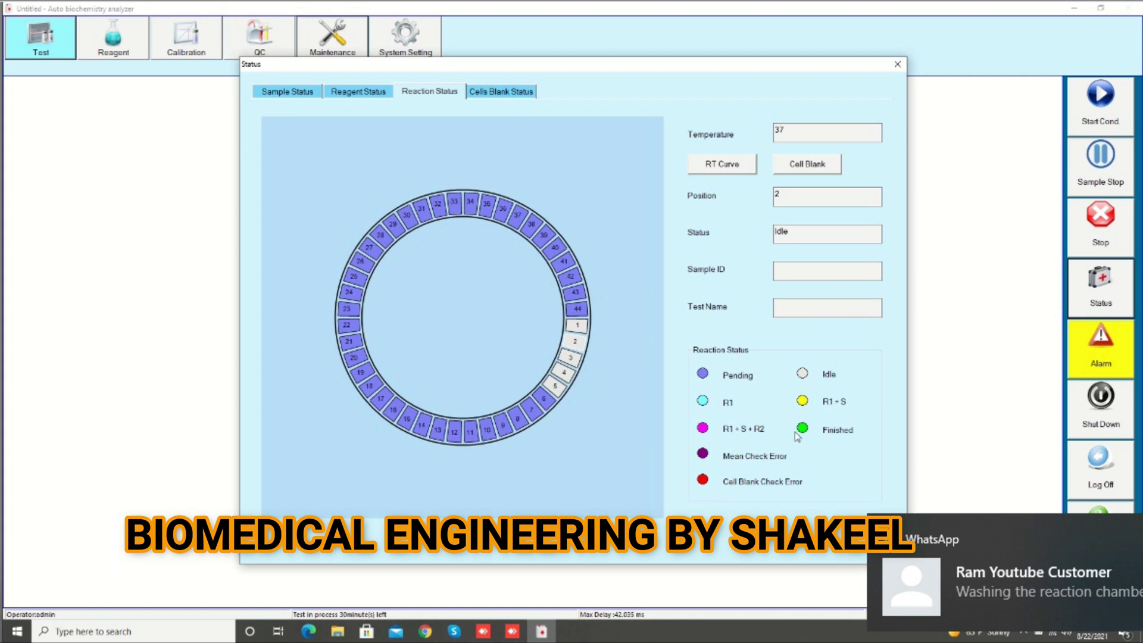
click(433, 501)
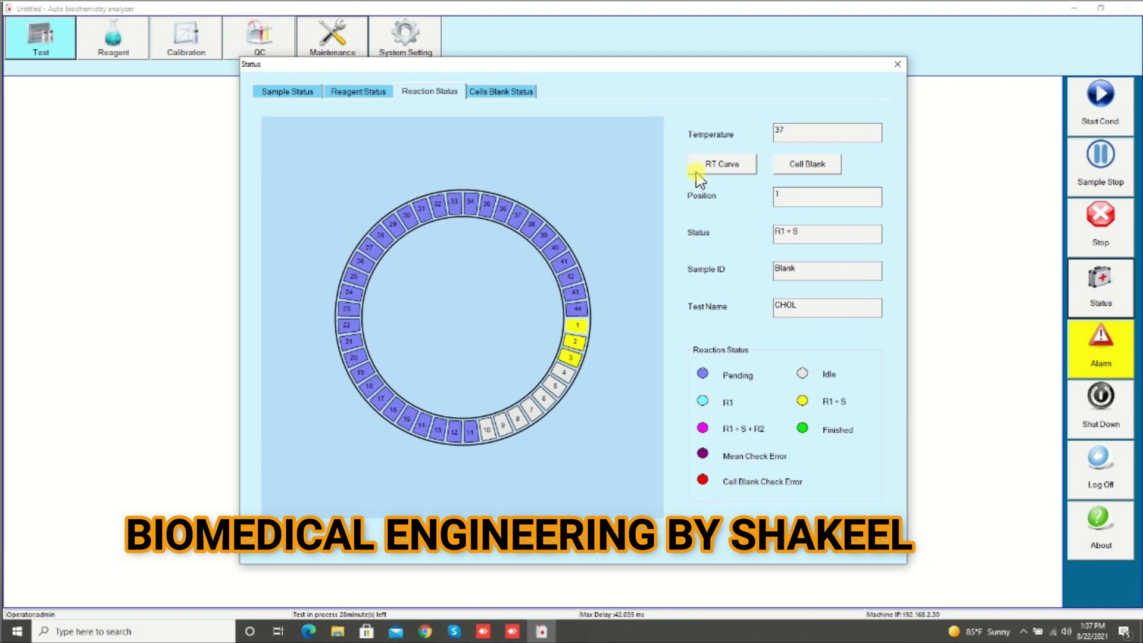
Examine the real-time reaction curve of the cell at position 1, reading the absorbances at point 3, and close the curve.
click(697, 170)
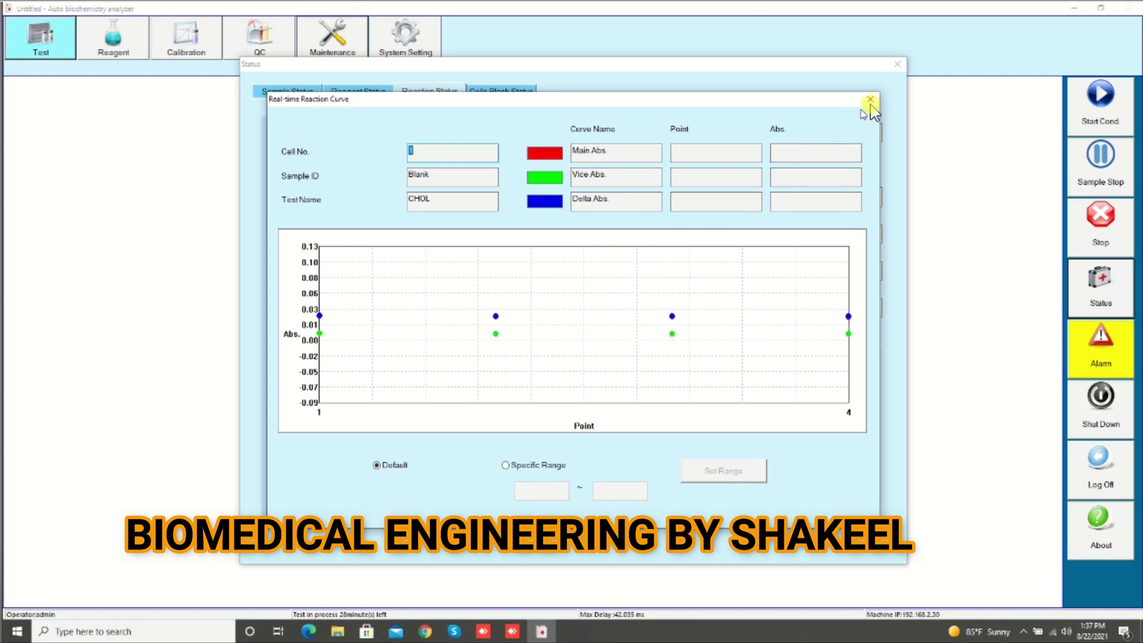
click(651, 263)
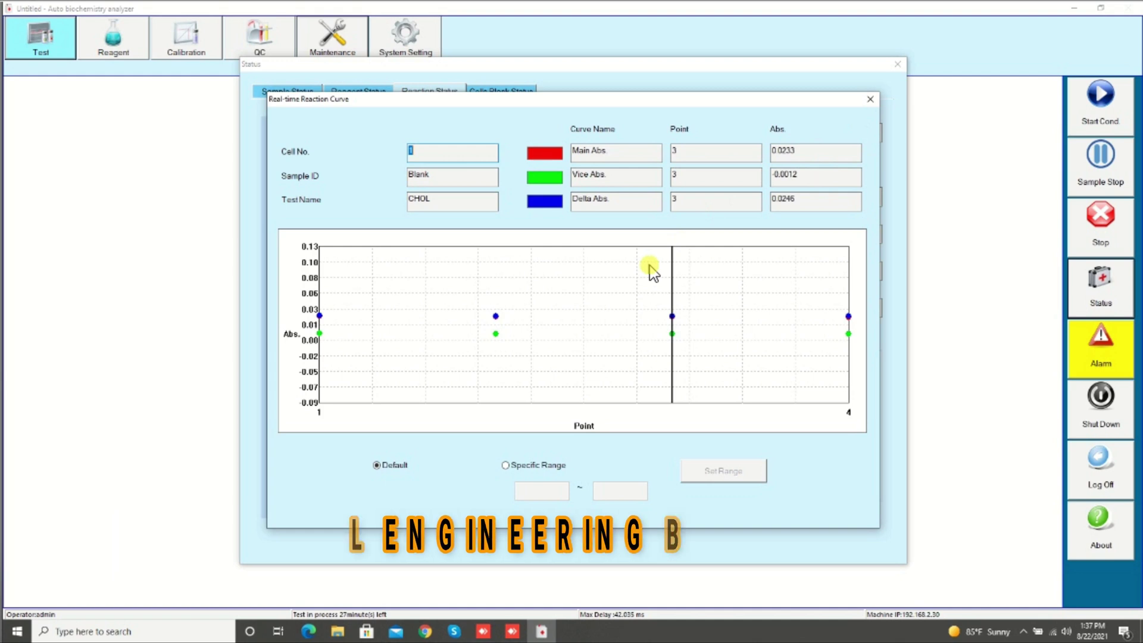
click(870, 99)
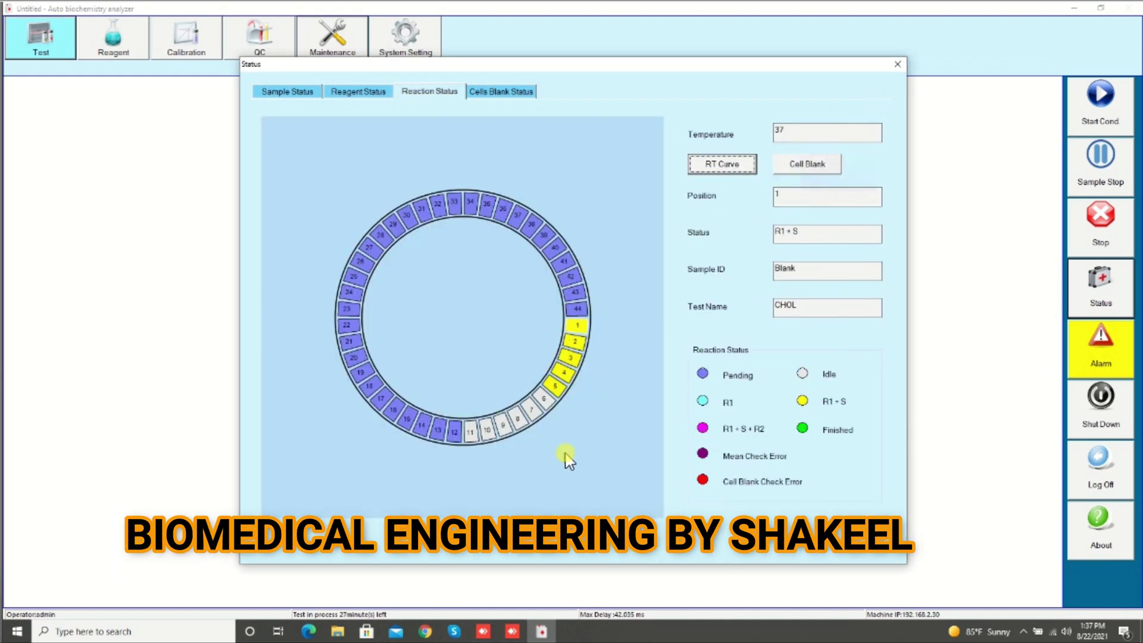